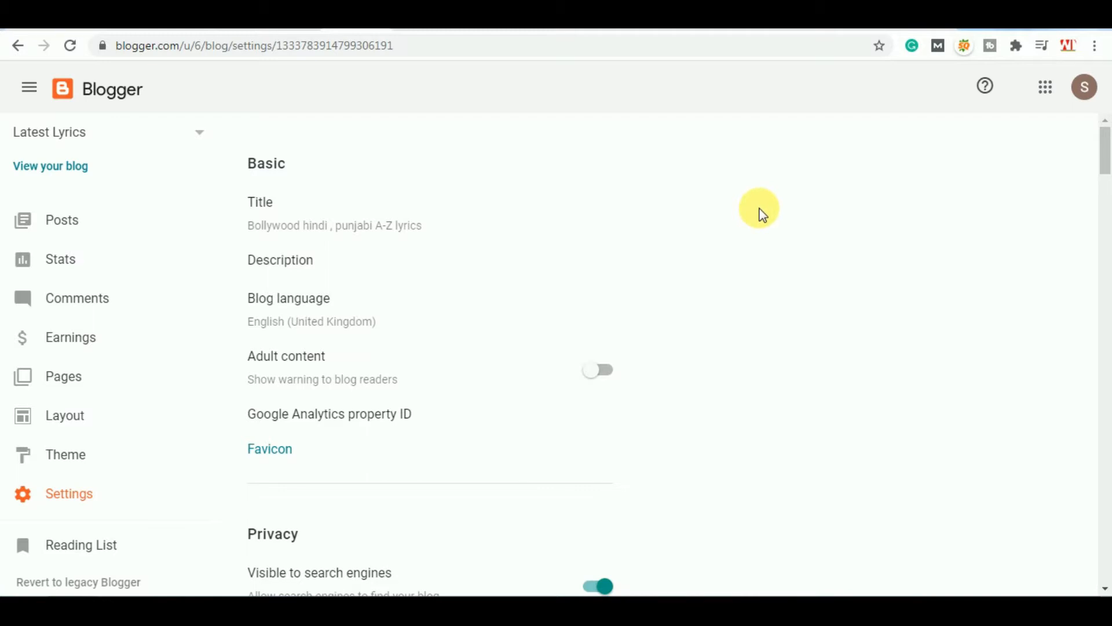
- Enable the search description under Meta tags in the blog settings and view its entry dialog without saving a description
{"action": "scroll", "coordinate": [226, 371], "scroll_direction": "down", "scroll_amount": 3}
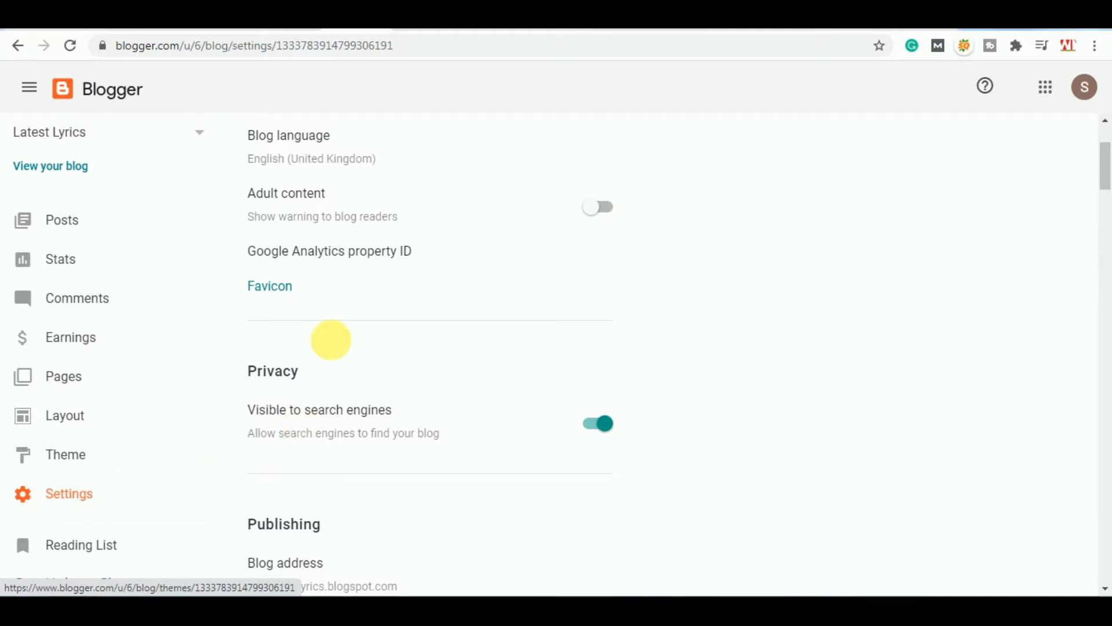
{"action": "scroll", "coordinate": [345, 310], "scroll_direction": "up", "scroll_amount": 1}
{"action": "scroll", "coordinate": [351, 305], "scroll_direction": "down", "scroll_amount": 7}
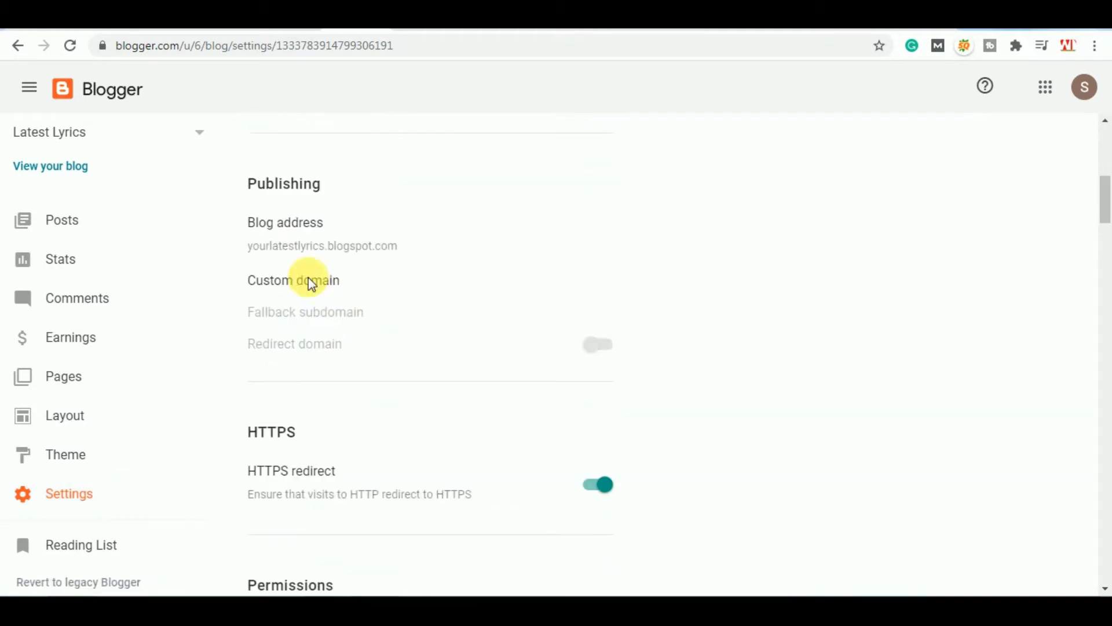
{"action": "scroll", "coordinate": [356, 191], "scroll_direction": "down", "scroll_amount": 1}
{"action": "scroll", "coordinate": [410, 348], "scroll_direction": "down", "scroll_amount": 3}
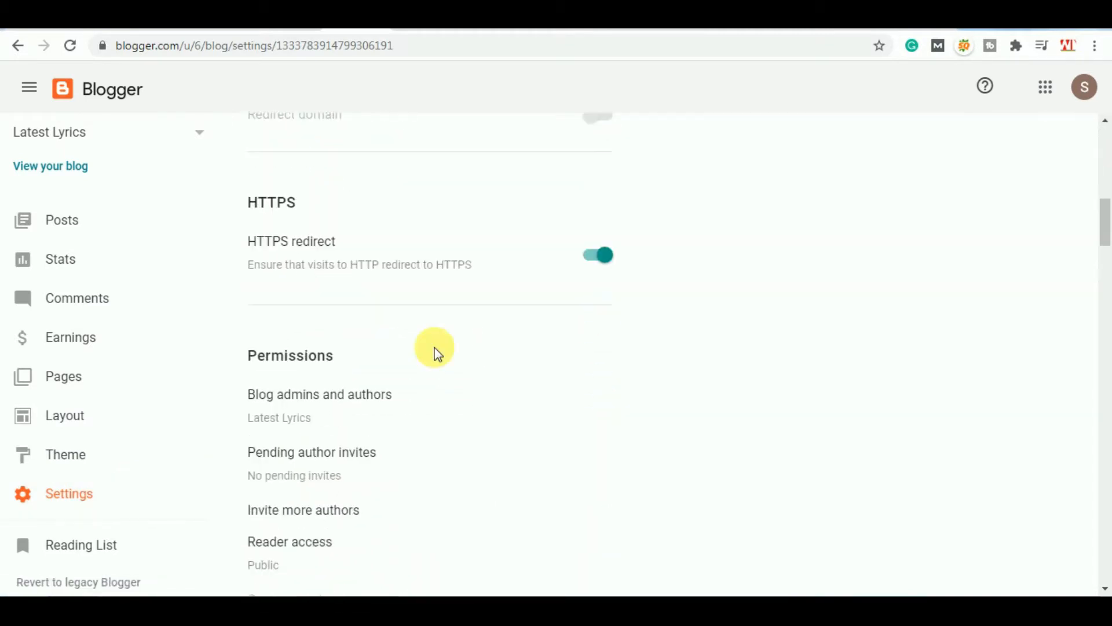
{"action": "scroll", "coordinate": [488, 300], "scroll_direction": "down", "scroll_amount": 20}
{"action": "scroll", "coordinate": [488, 287], "scroll_direction": "down", "scroll_amount": 10}
{"action": "scroll", "coordinate": [488, 287], "scroll_direction": "down", "scroll_amount": 3}
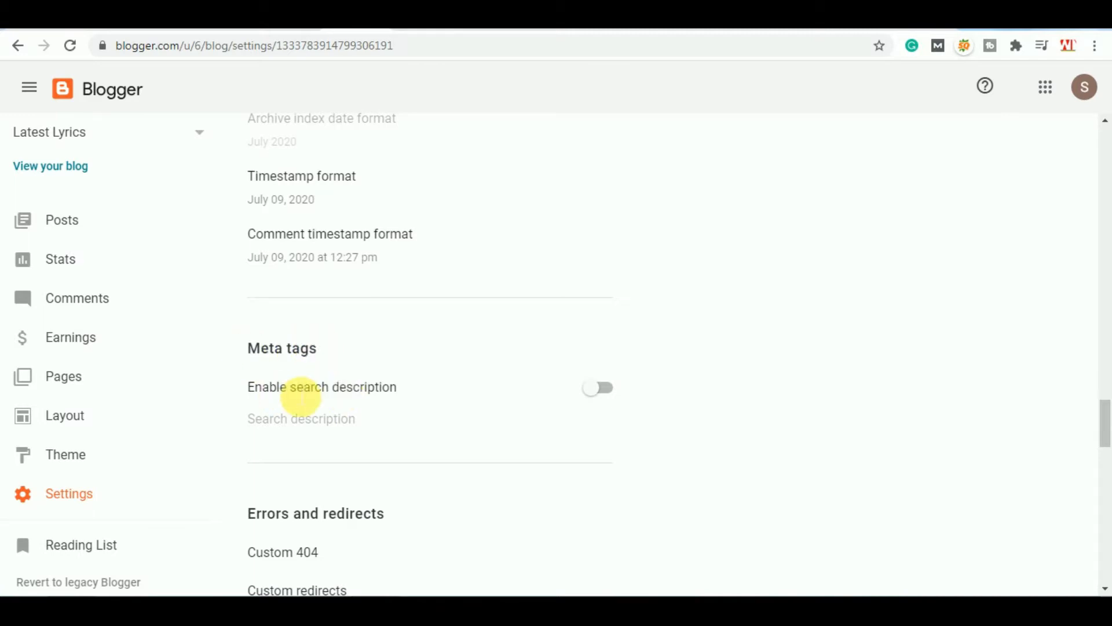
{"action": "left_click", "coordinate": [596, 399]}
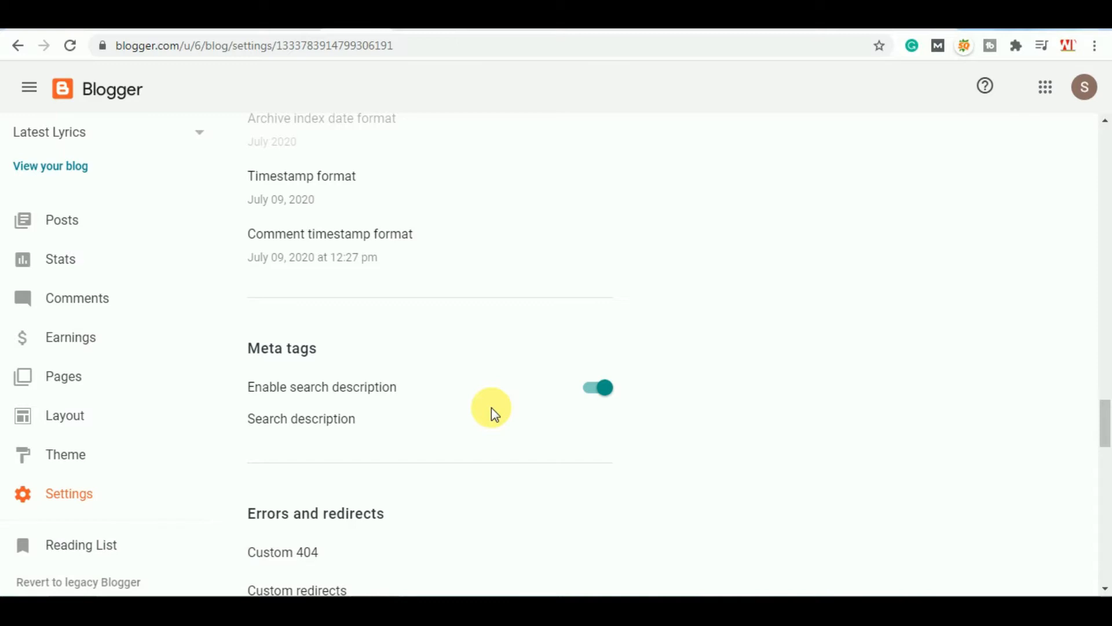
{"action": "left_click", "coordinate": [335, 426]}
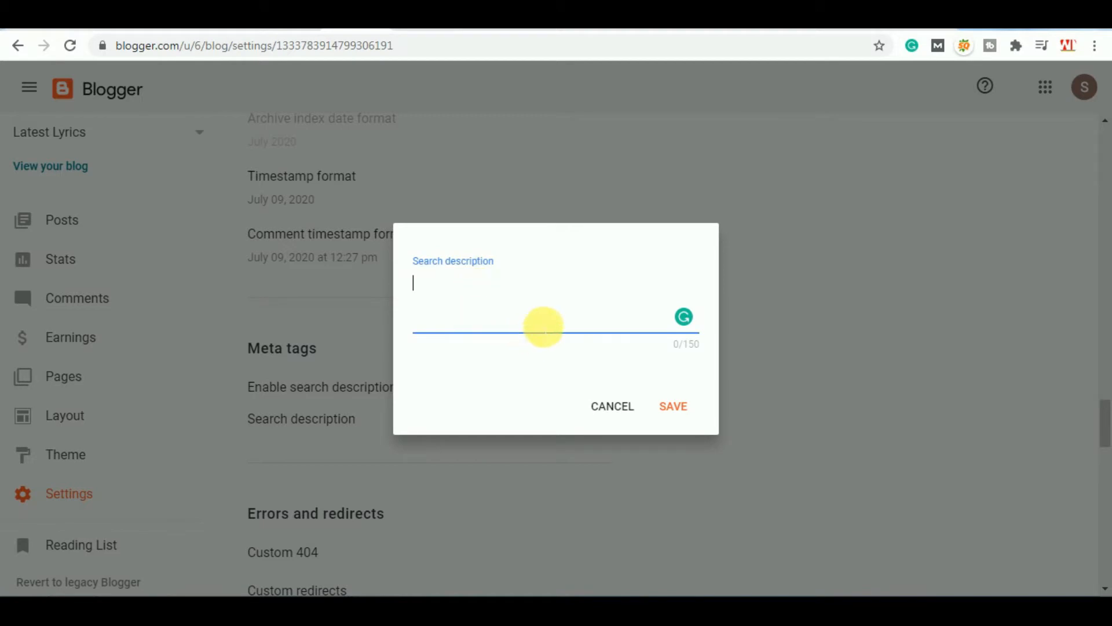
{"action": "left_click", "coordinate": [605, 407]}
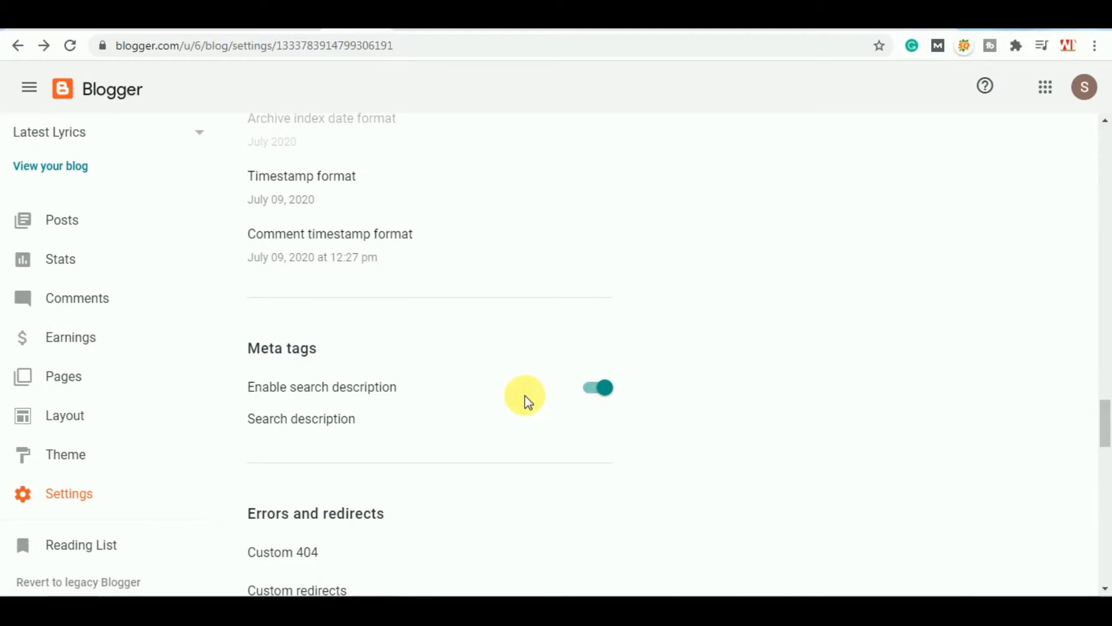
- Enable custom robots header tags under Crawlers and indexing, keeping custom robots.txt disabled
{"action": "scroll", "coordinate": [524, 398], "scroll_direction": "down", "scroll_amount": 4}
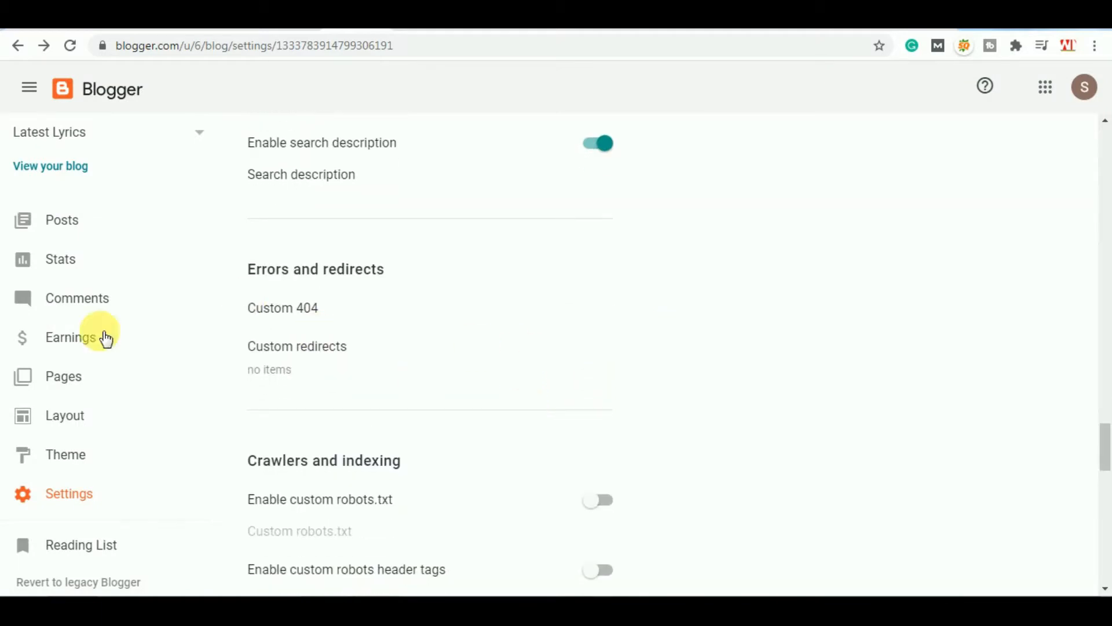
{"action": "scroll", "coordinate": [256, 341], "scroll_direction": "down", "scroll_amount": 3}
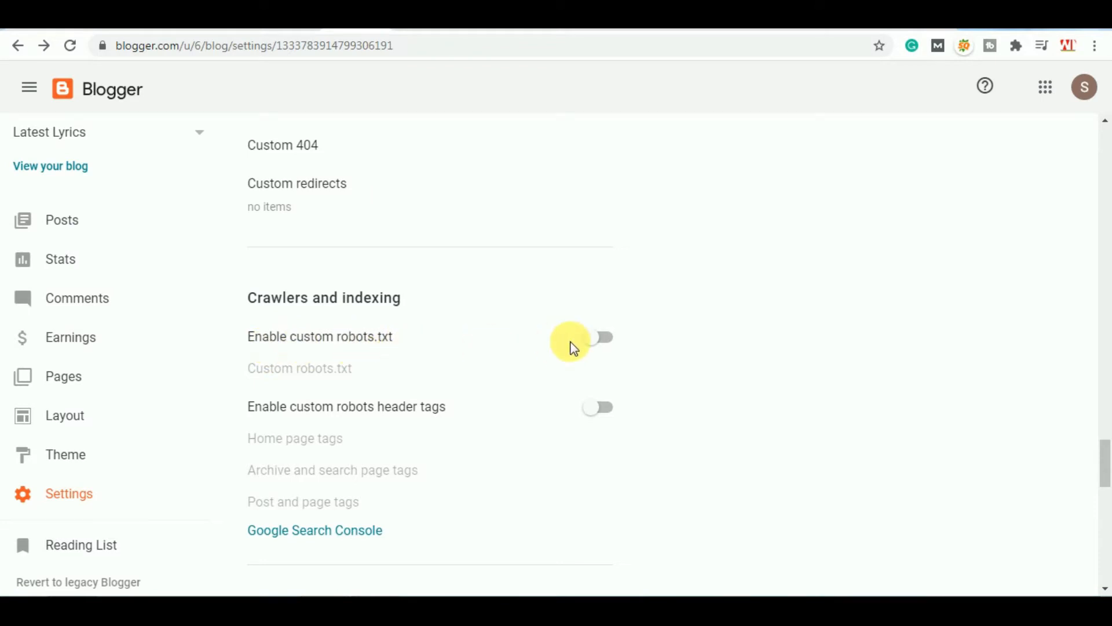
{"action": "left_click", "coordinate": [603, 342]}
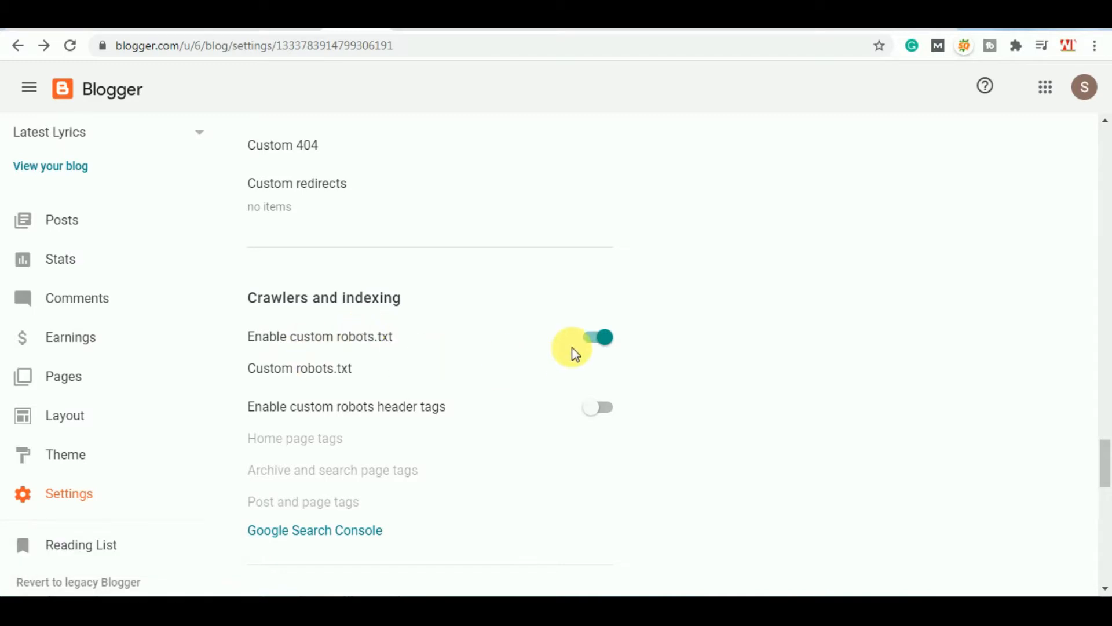
{"action": "left_click", "coordinate": [596, 336]}
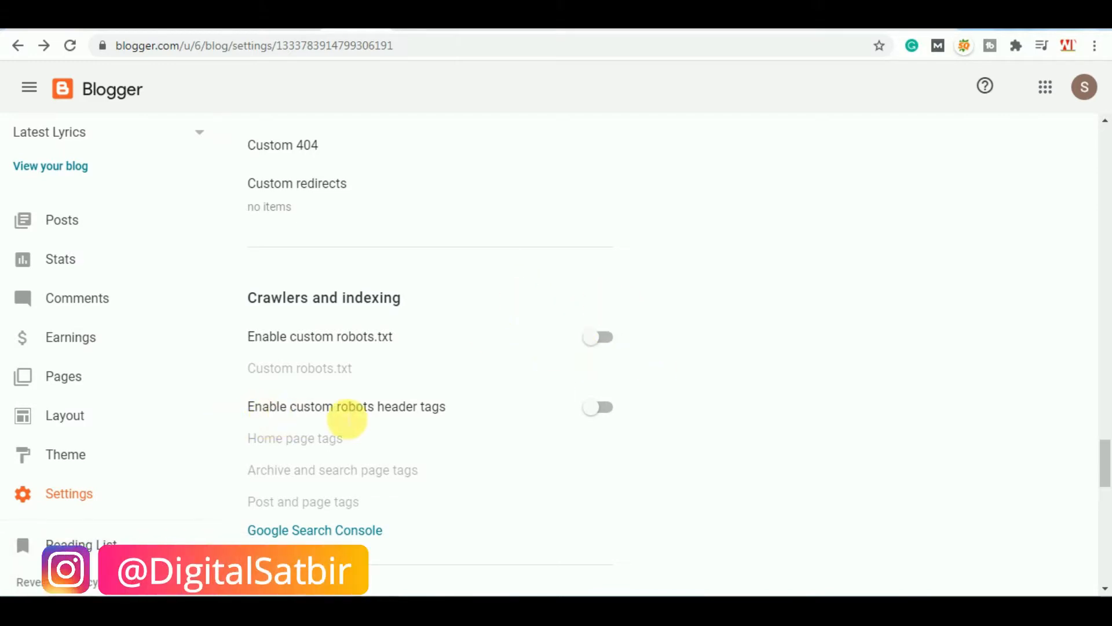
{"action": "left_click", "coordinate": [599, 411]}
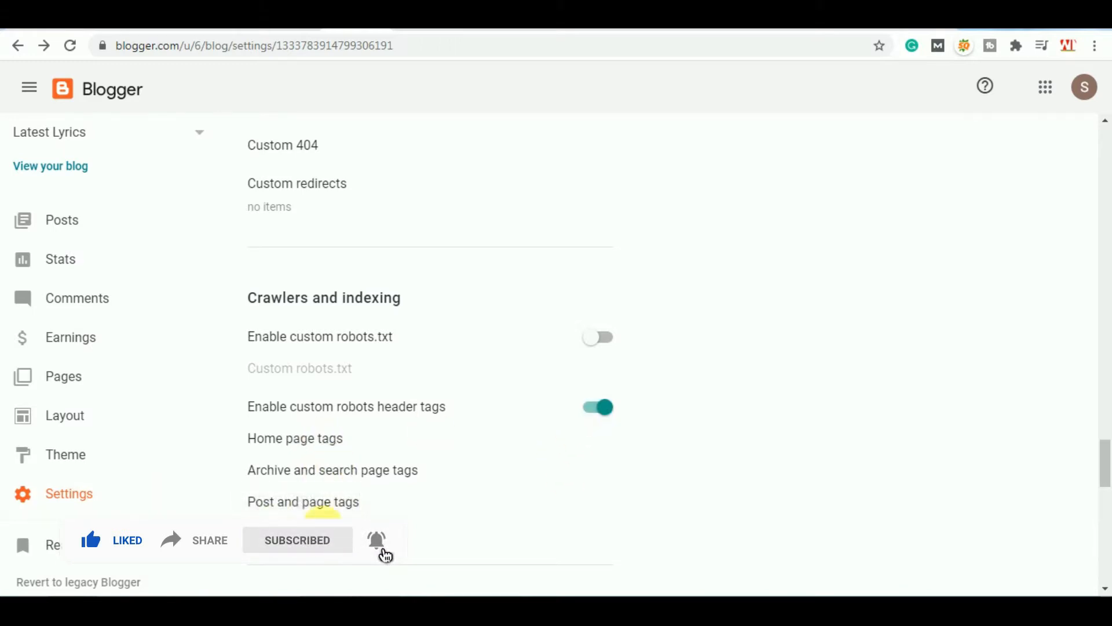
- Review the crawler settings and the live Latest Lyrics home page, returning to the Blogger settings
{"action": "scroll", "coordinate": [567, 398], "scroll_direction": "down", "scroll_amount": 3}
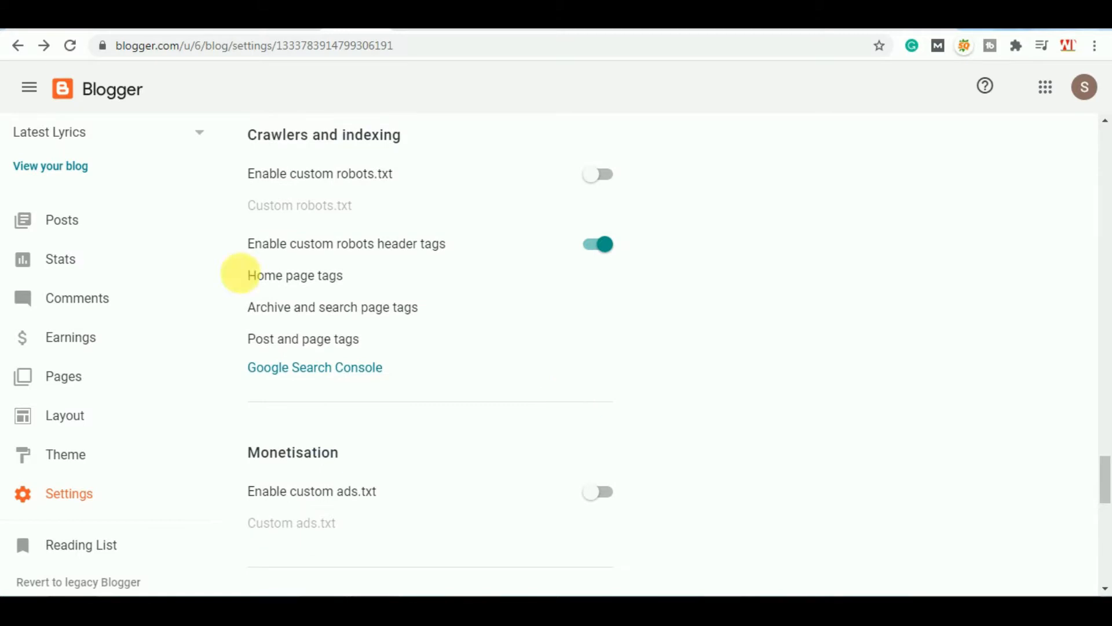
{"action": "scroll", "coordinate": [574, 330], "scroll_direction": "up", "scroll_amount": 1}
{"action": "scroll", "coordinate": [565, 319], "scroll_direction": "up", "scroll_amount": 8}
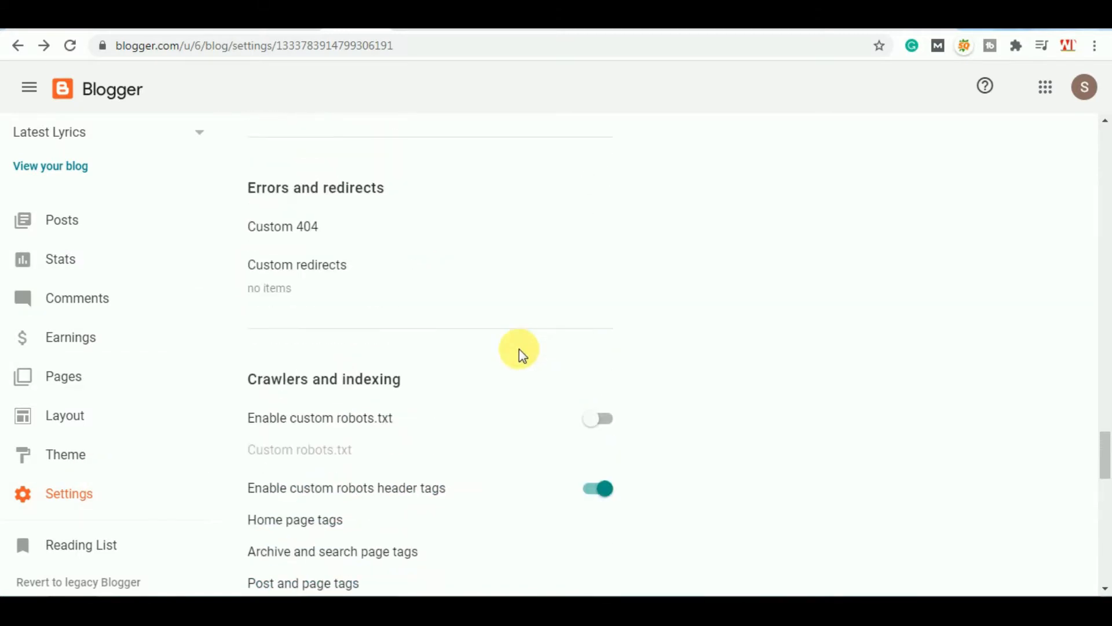
{"action": "scroll", "coordinate": [519, 349], "scroll_direction": "up", "scroll_amount": 3}
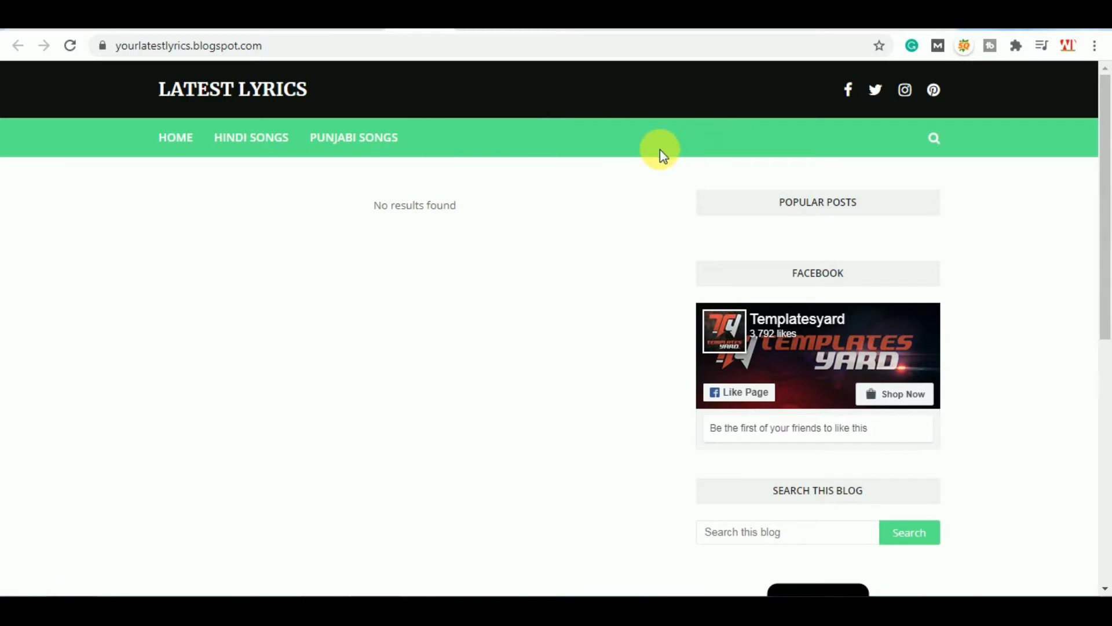
{"action": "left_click", "coordinate": [342, 18]}
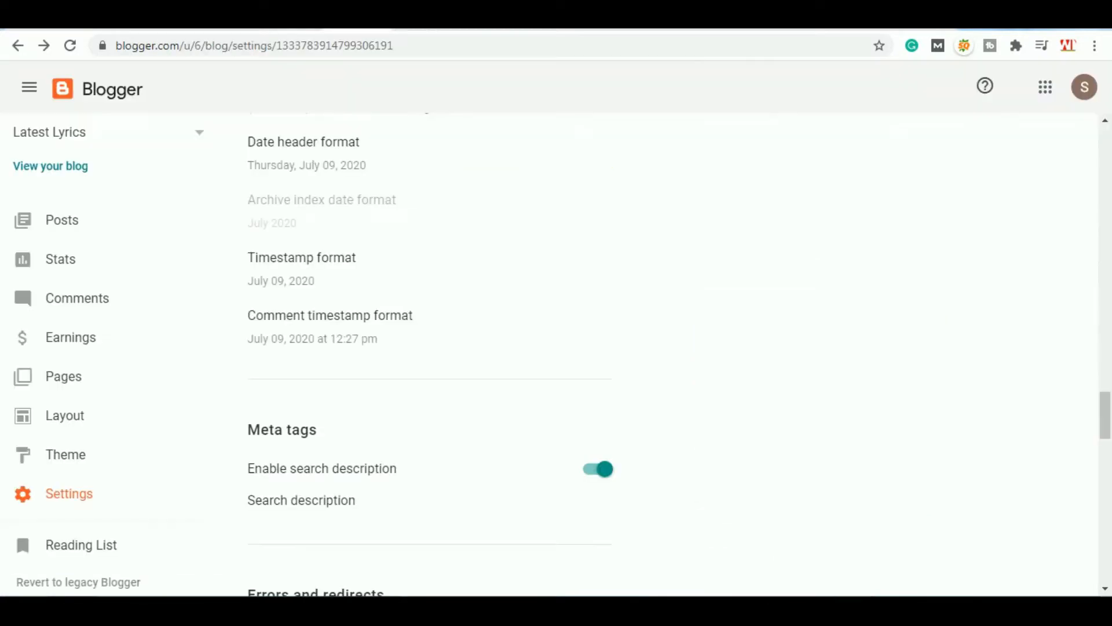
- Start a new page from the blog's list of pages
{"action": "left_click", "coordinate": [87, 387]}
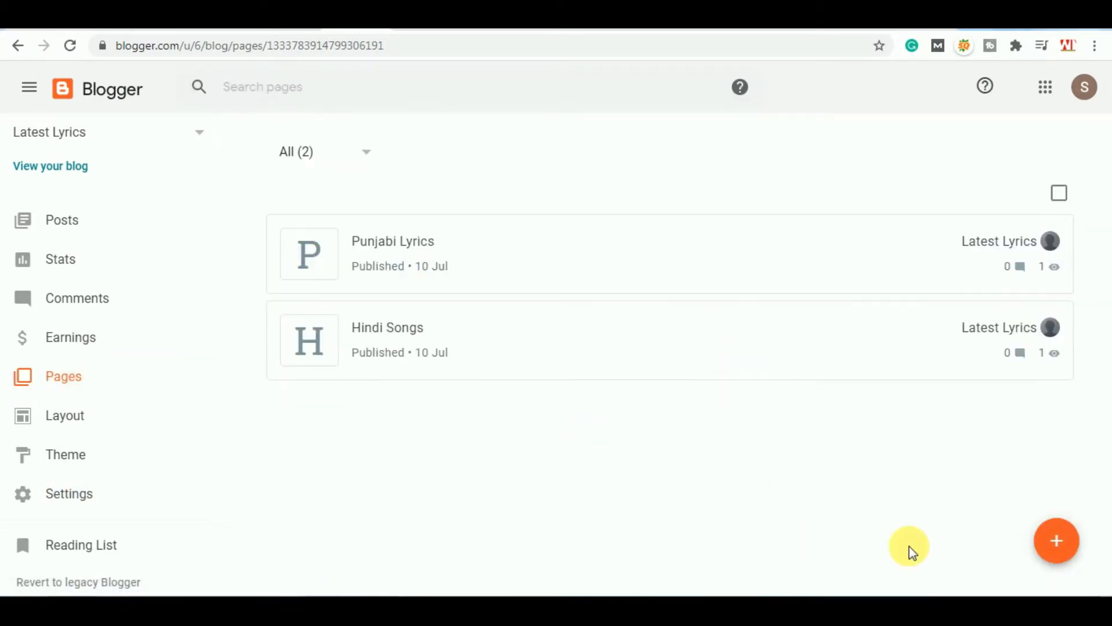
{"action": "left_click", "coordinate": [1054, 545]}
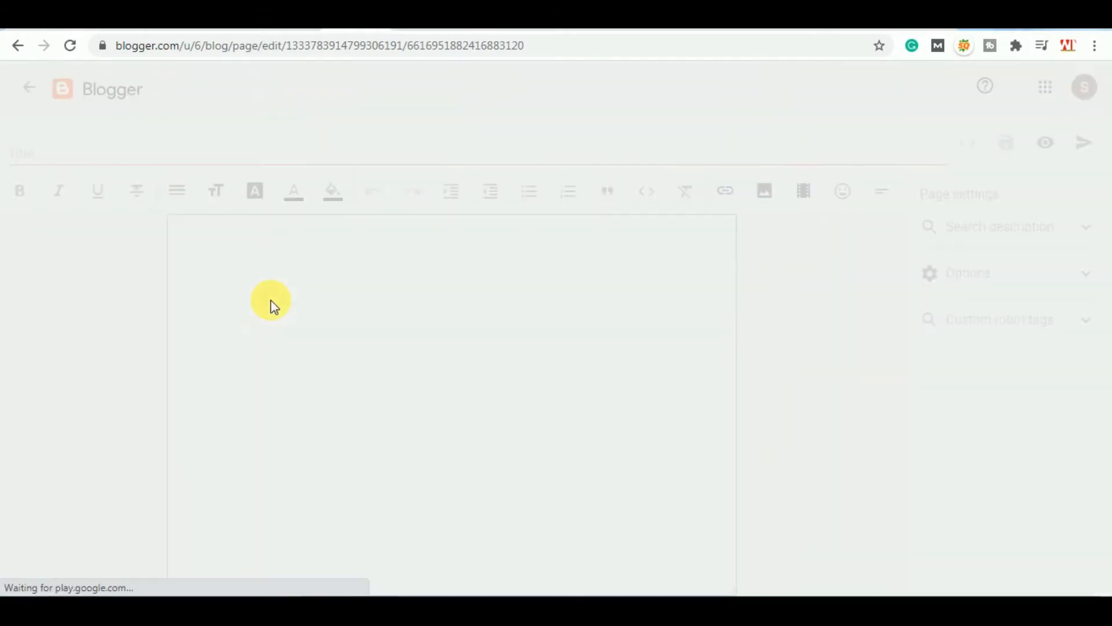
{"action": "left_click", "coordinate": [50, 157]}
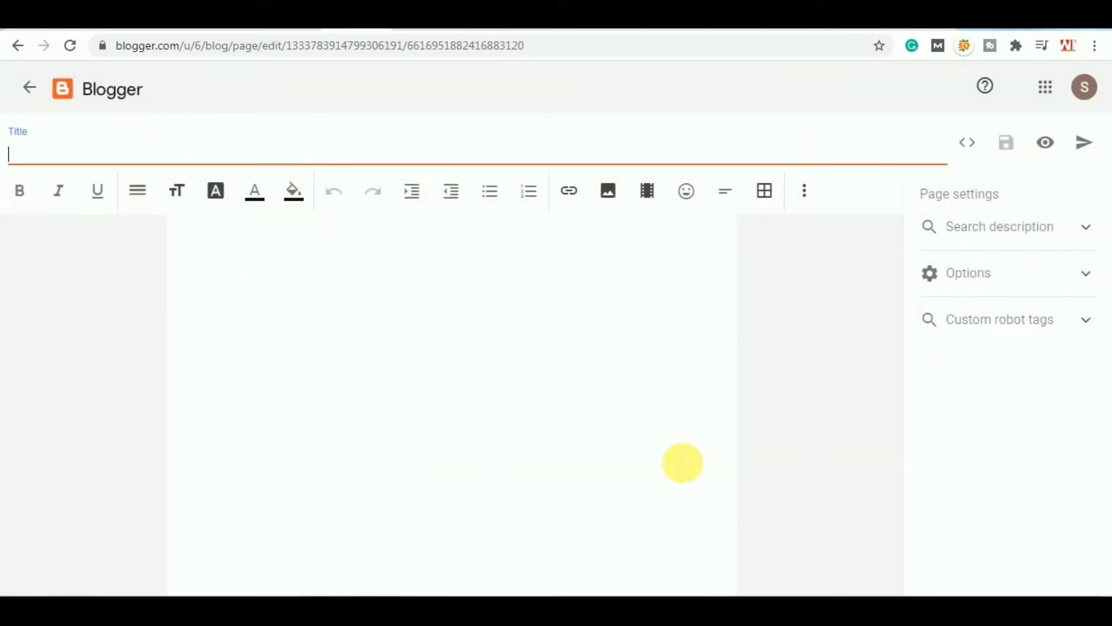
- Examine the new page's settings for search description, reader comments and custom robot tags
{"action": "left_click", "coordinate": [1086, 234]}
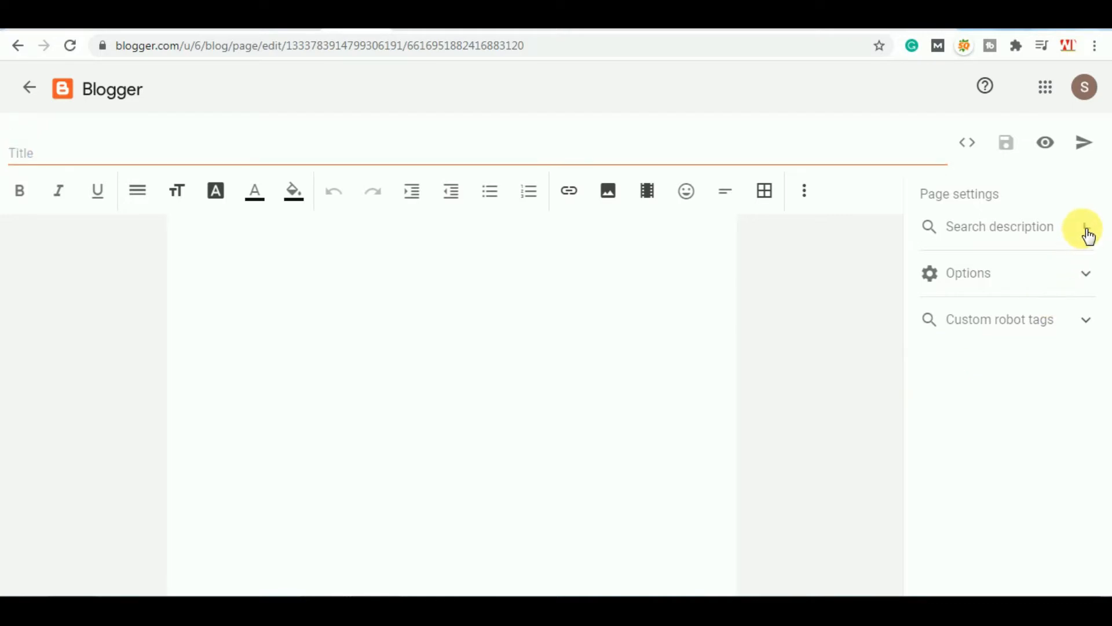
{"action": "left_click", "coordinate": [942, 272]}
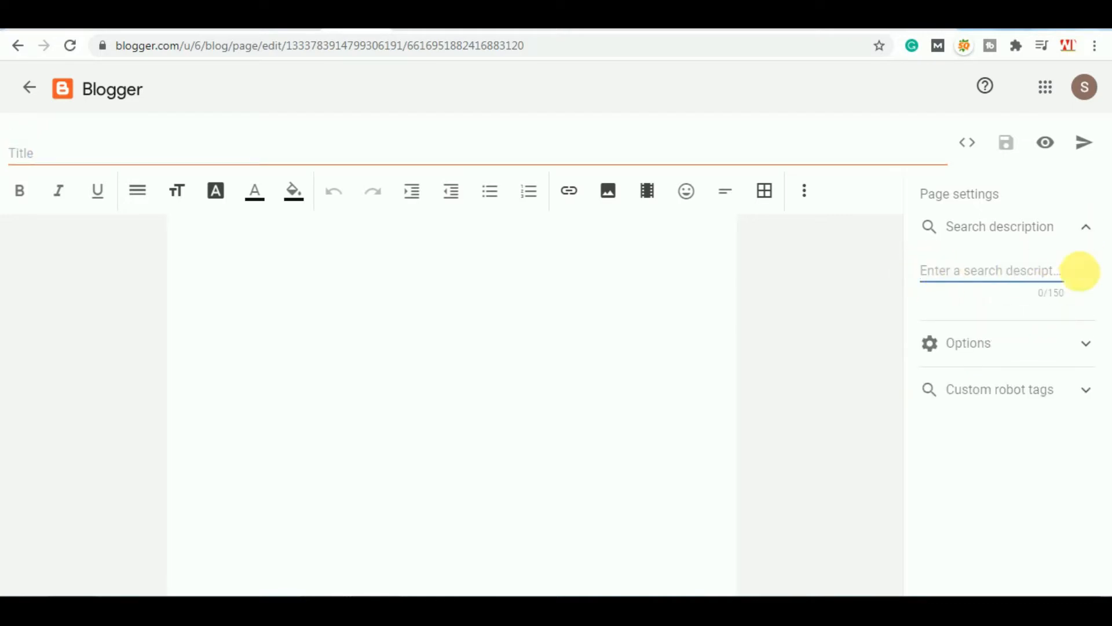
{"action": "left_click", "coordinate": [1084, 222]}
{"action": "left_click", "coordinate": [1094, 282]}
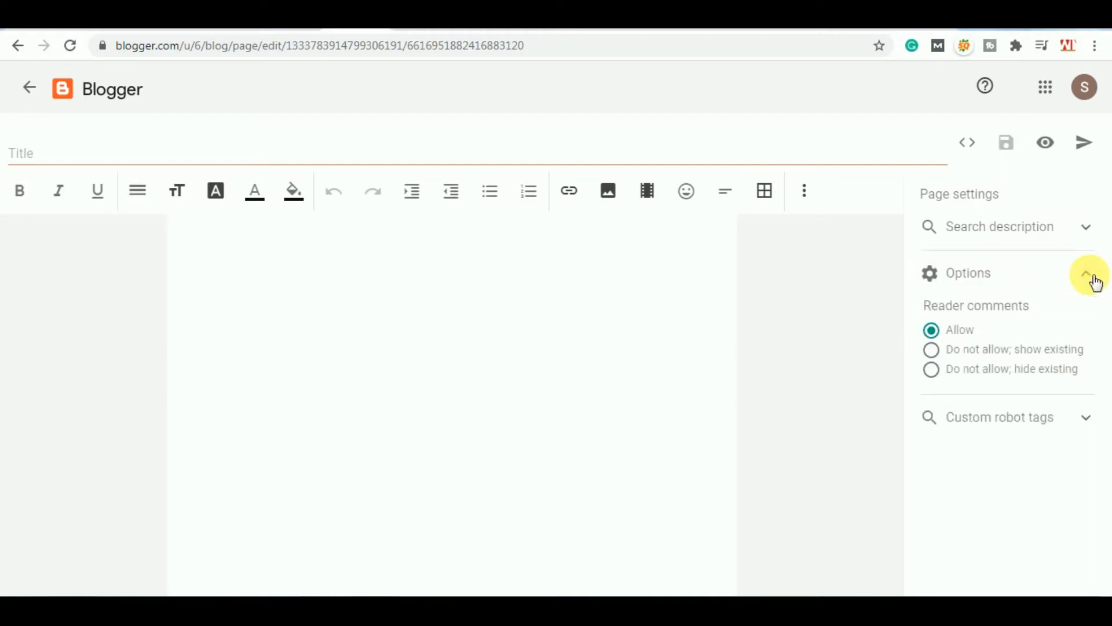
{"action": "left_click", "coordinate": [1083, 418]}
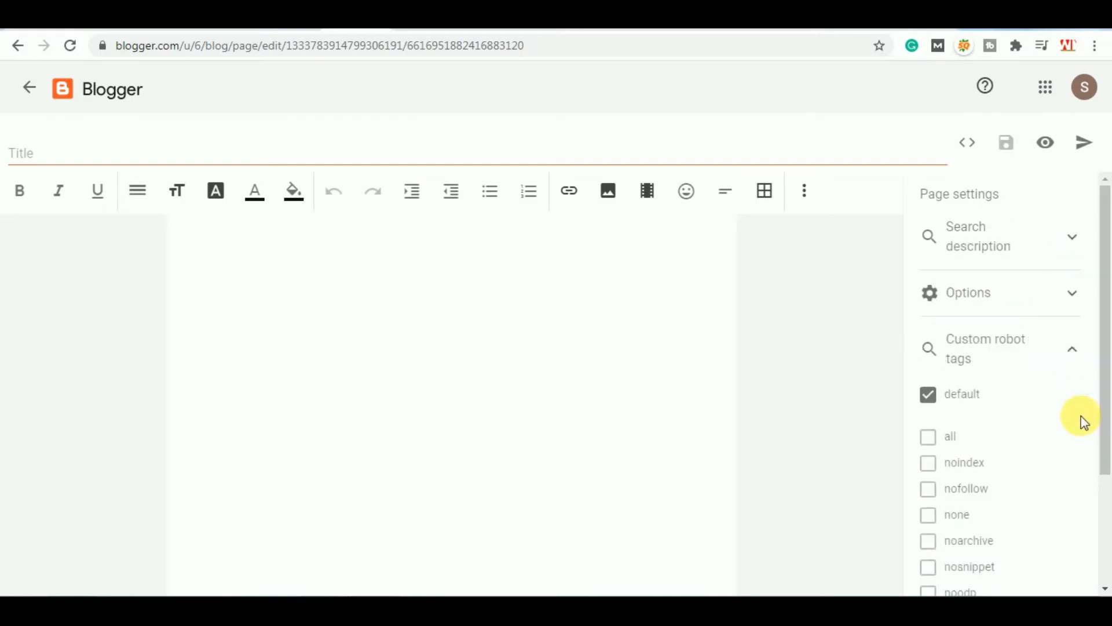
{"action": "scroll", "coordinate": [1035, 410], "scroll_direction": "down", "scroll_amount": 3}
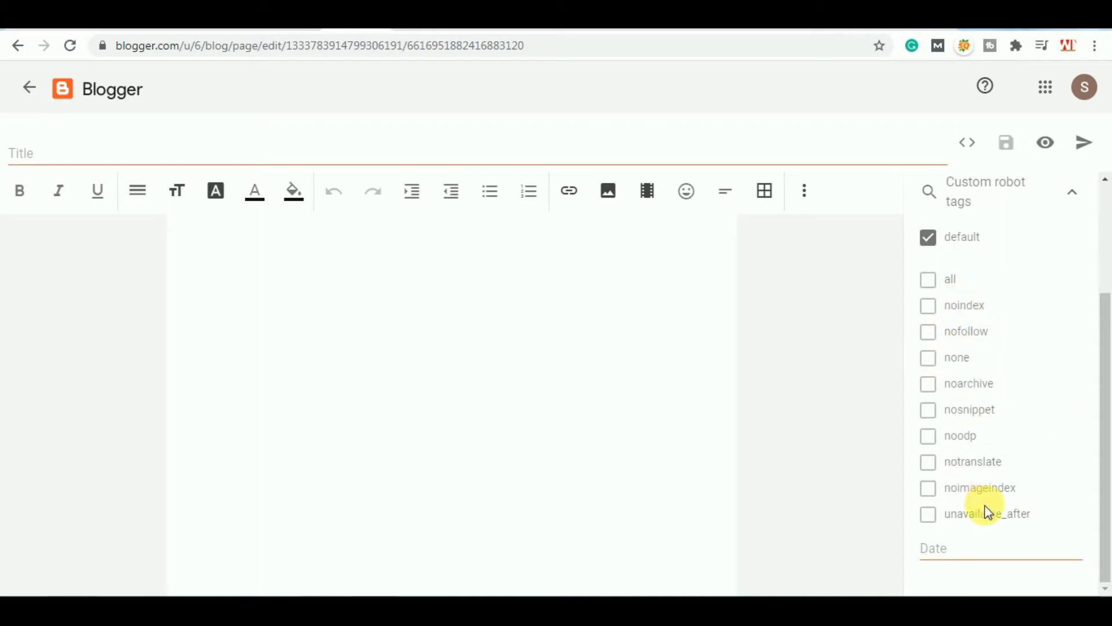
{"action": "left_click", "coordinate": [1075, 195]}
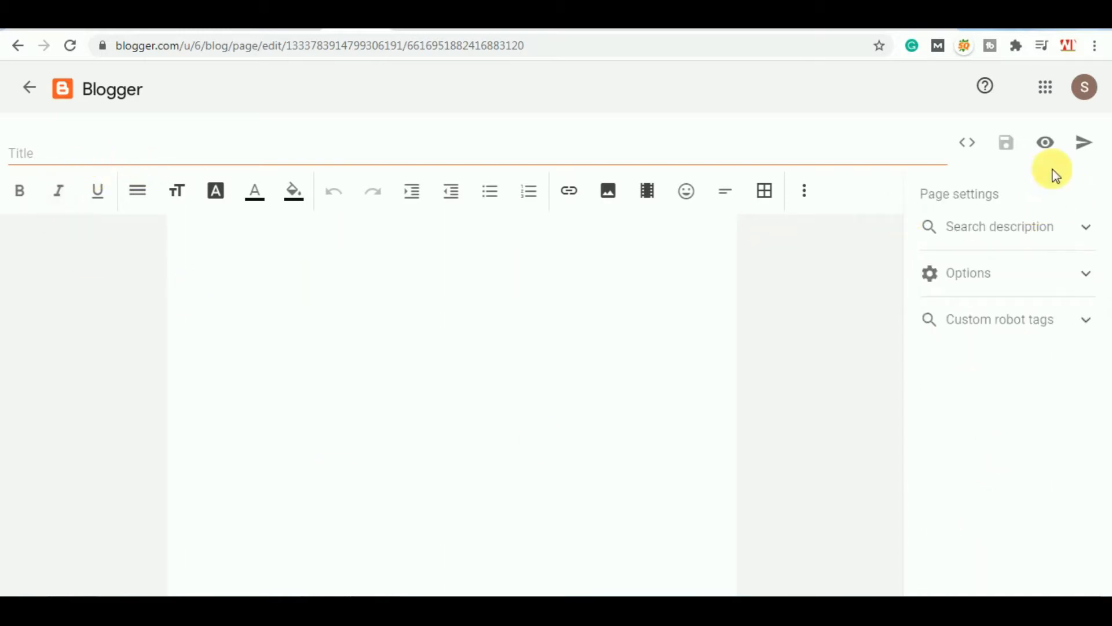
- Return to the list of pages and delete the untitled draft
{"action": "left_click", "coordinate": [29, 88]}
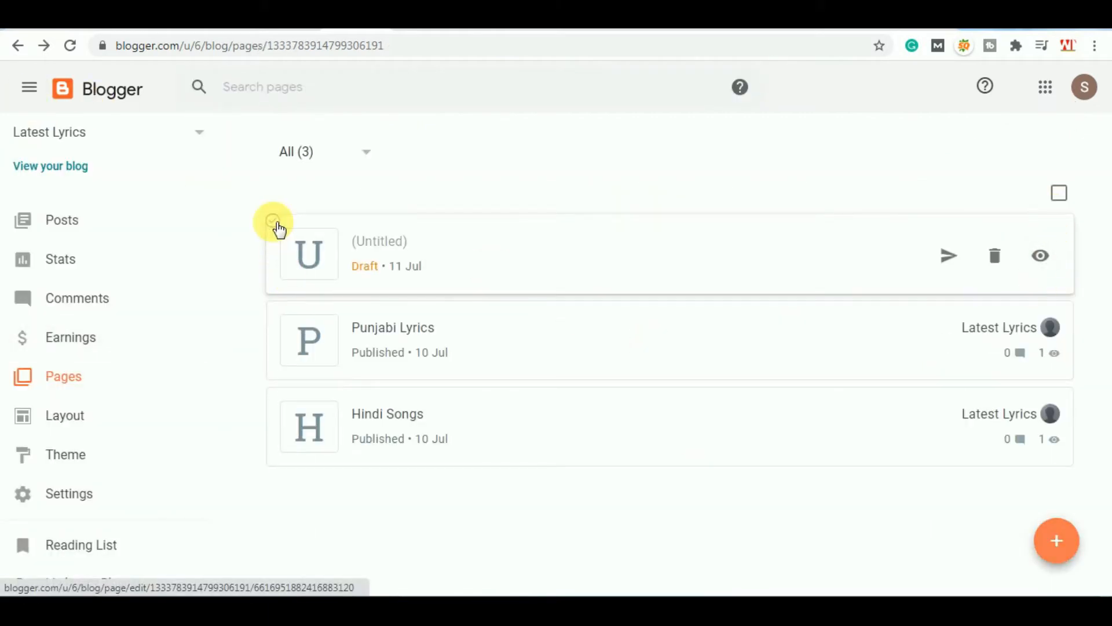
{"action": "left_click", "coordinate": [274, 221]}
{"action": "left_click", "coordinate": [1089, 87]}
{"action": "left_click", "coordinate": [689, 377]}
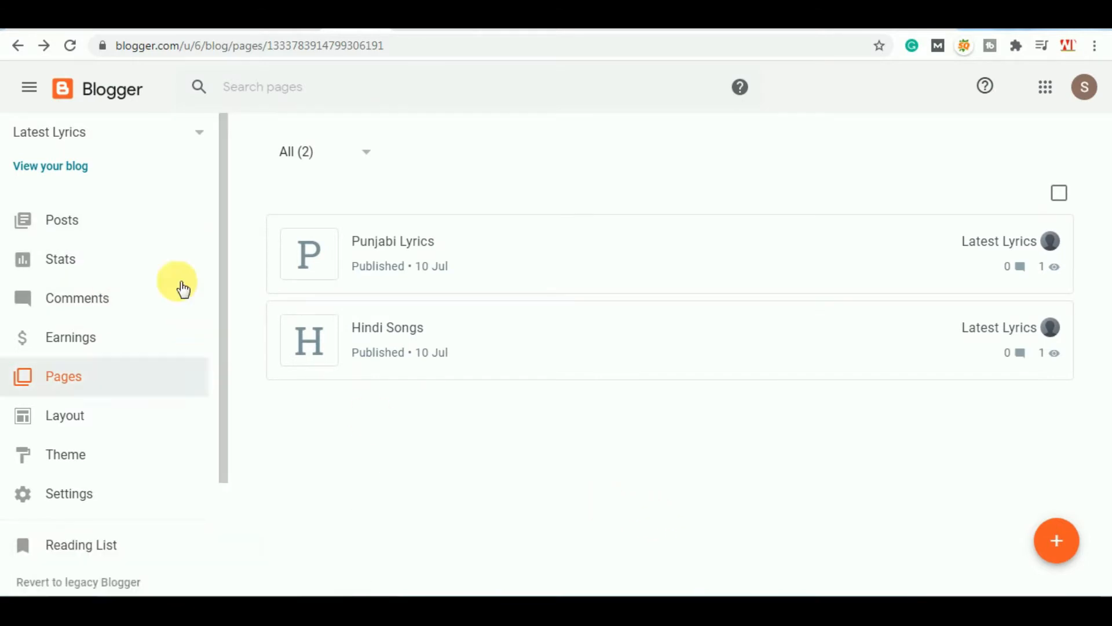
- Create a new post titled "TERI MITTI LYRICS – Kesari Movie", using the song heading copied from the lyricsbell.com page
{"action": "left_click", "coordinate": [157, 234]}
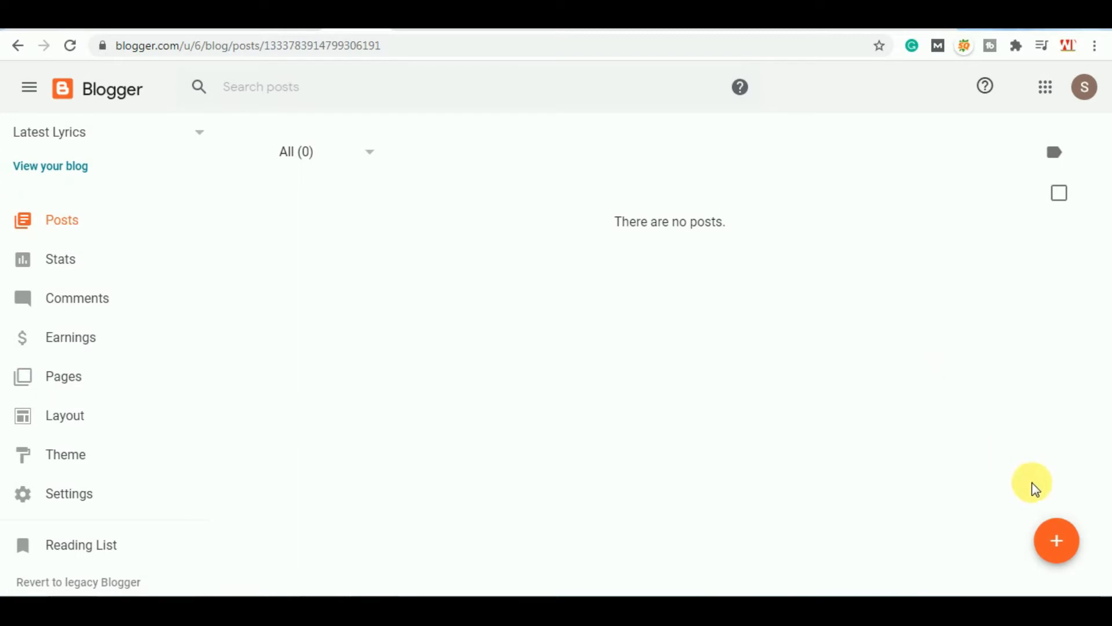
{"action": "left_click", "coordinate": [1060, 550]}
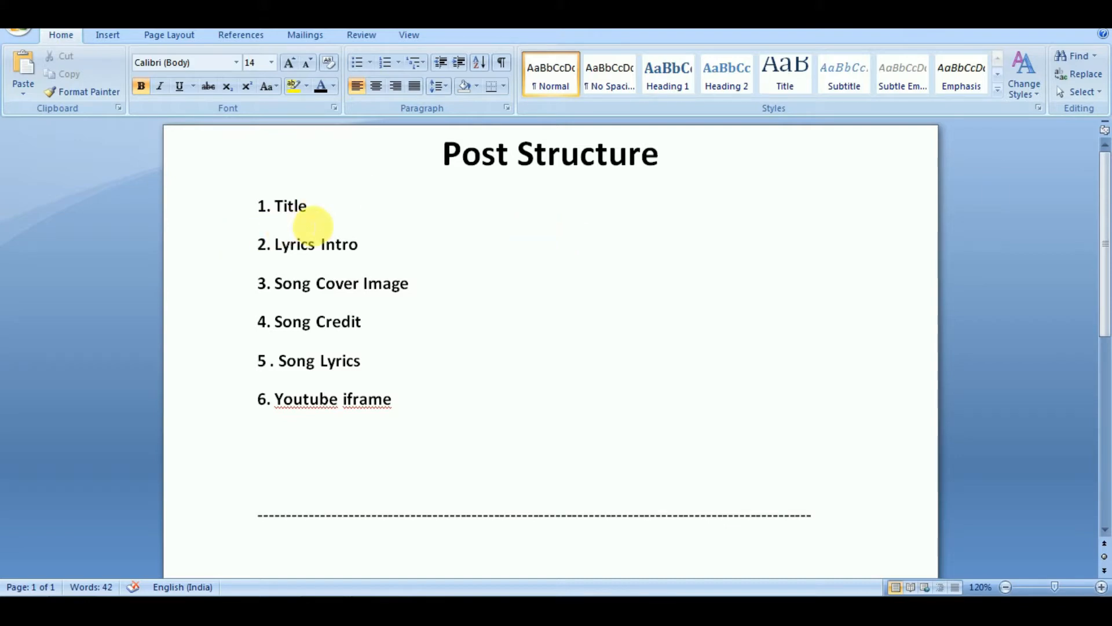
{"action": "key", "text": "alt+Tab"}
{"action": "key", "text": "ctrl+Tab"}
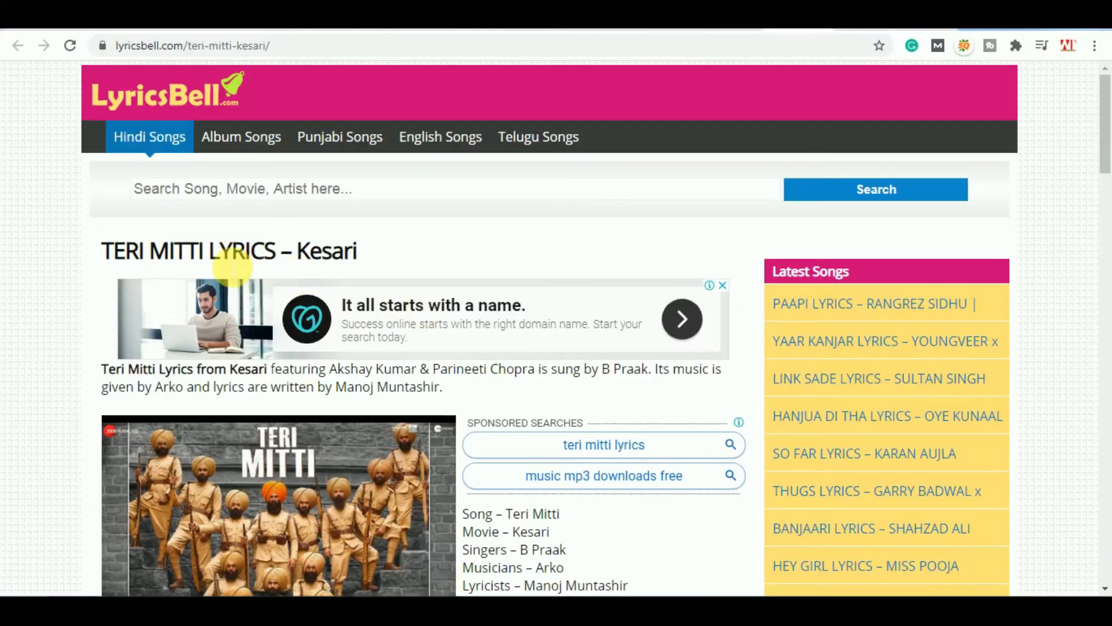
{"action": "left_click_drag", "start_coordinate": [88, 246], "coordinate": [357, 239]}
{"action": "key", "text": "ctrl+c"}
{"action": "left_click", "coordinate": [376, 22]}
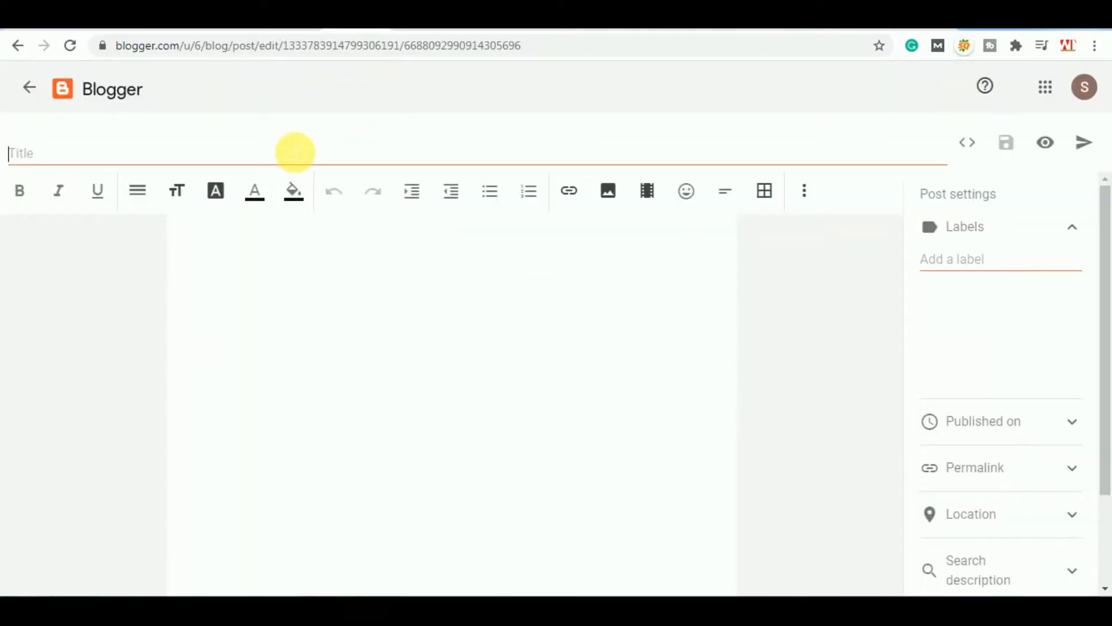
{"action": "left_click", "coordinate": [294, 153]}
{"action": "key", "text": "ctrl+v"}
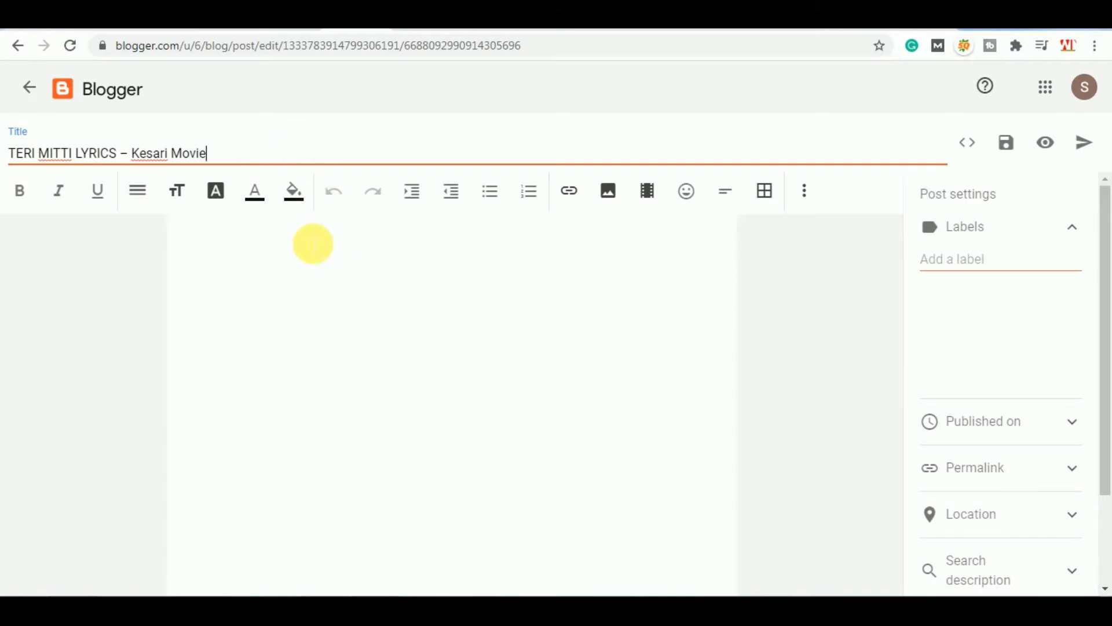
- Following the Lyrics Intro item of the Post Structure document, add the intro paragraph starting "A heartfelt patriotic song from the movie Kesari" to the post body
{"action": "key", "text": "alt+Tab"}
{"action": "left_click_drag", "start_coordinate": [387, 245], "coordinate": [308, 255]}
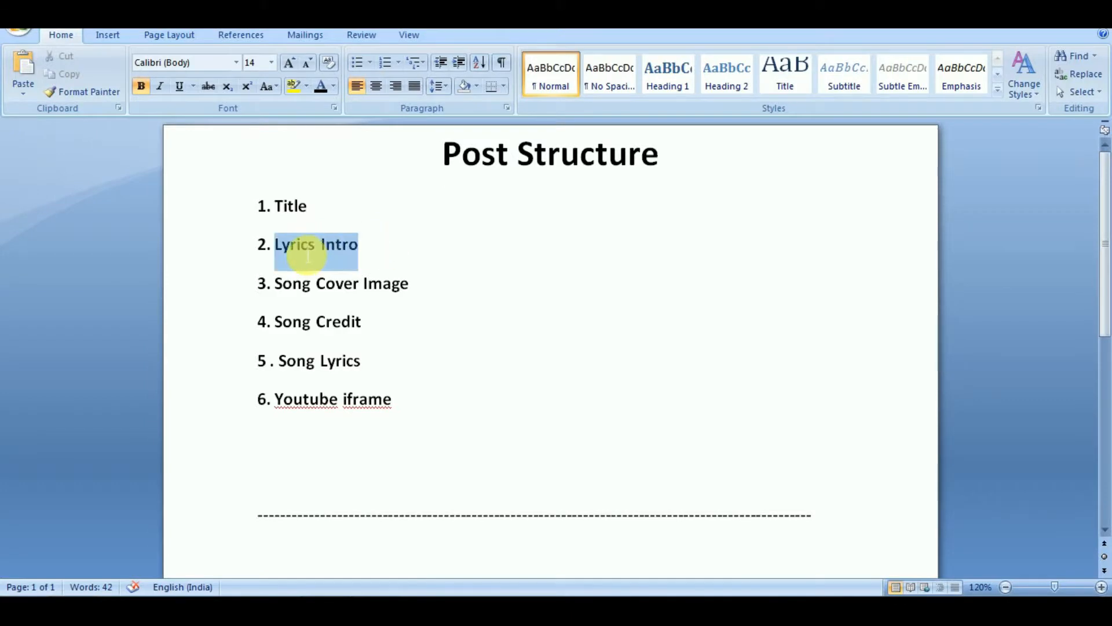
{"action": "key", "text": "alt+Tab"}
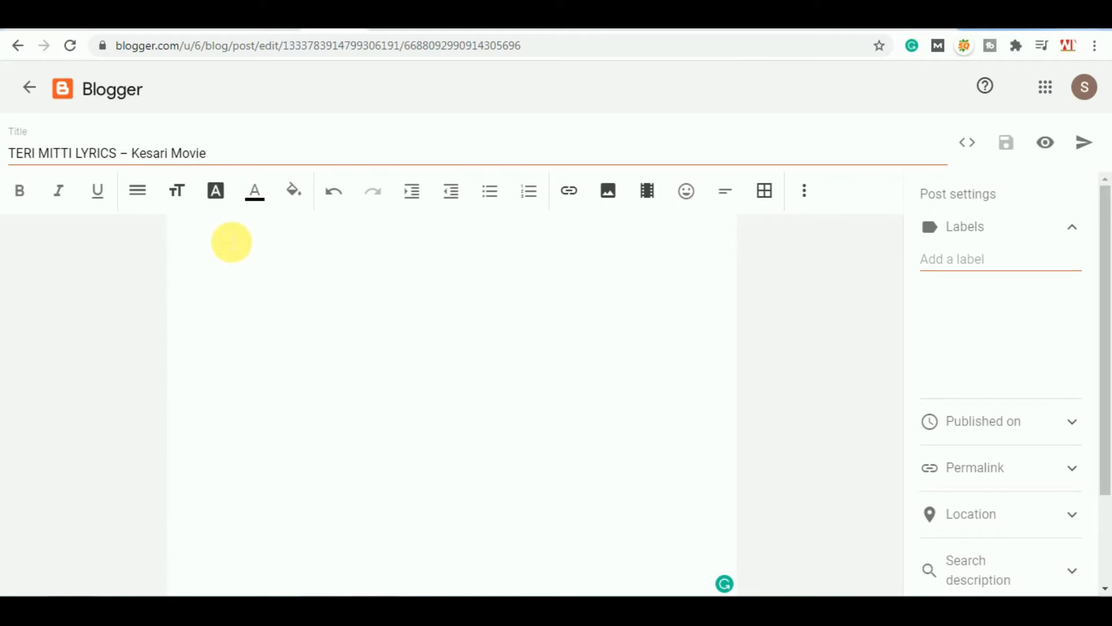
{"action": "type", "text": "A heartfelt patriotic song from the movie Kesari starring Akshay Kumar. The soulful musician from Bengal - Arko has composed the beautiful song. It has been sung by Punjabi ace music director B Praak. The lyrics of the patriotic song are penned down by Manoj Muntashir who has written some extraordinary thoughts that generations from now will remember. This is one of the best patriotic song ever made in India"}
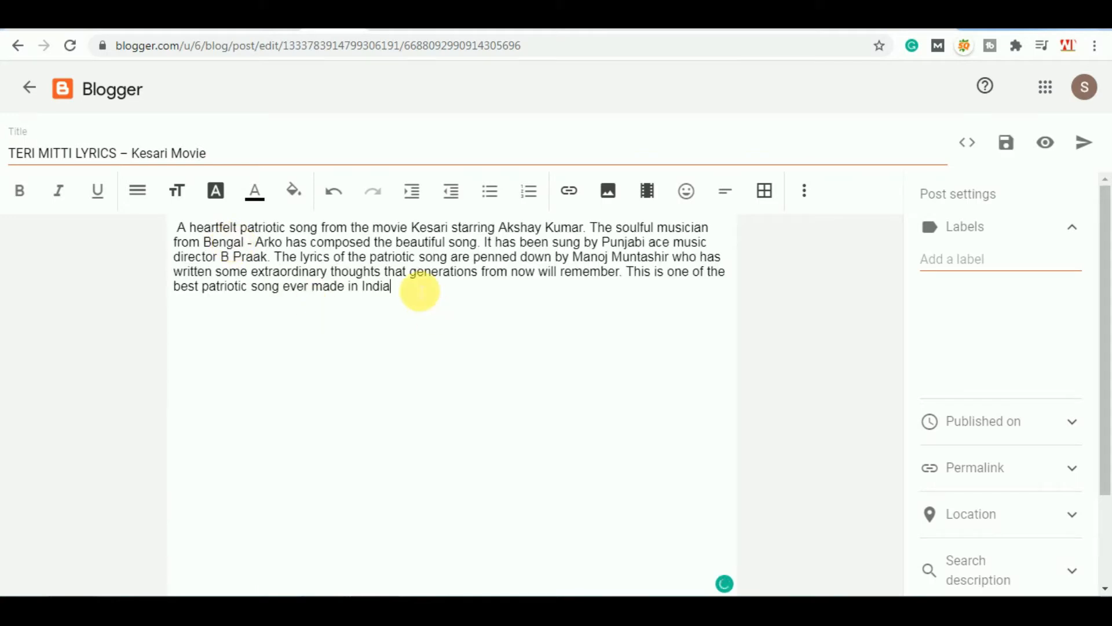
- Make the whole intro paragraph bold and start a new line below it
{"action": "left_click_drag", "start_coordinate": [413, 294], "coordinate": [140, 227]}
{"action": "left_click", "coordinate": [20, 191]}
{"action": "left_click", "coordinate": [411, 305]}
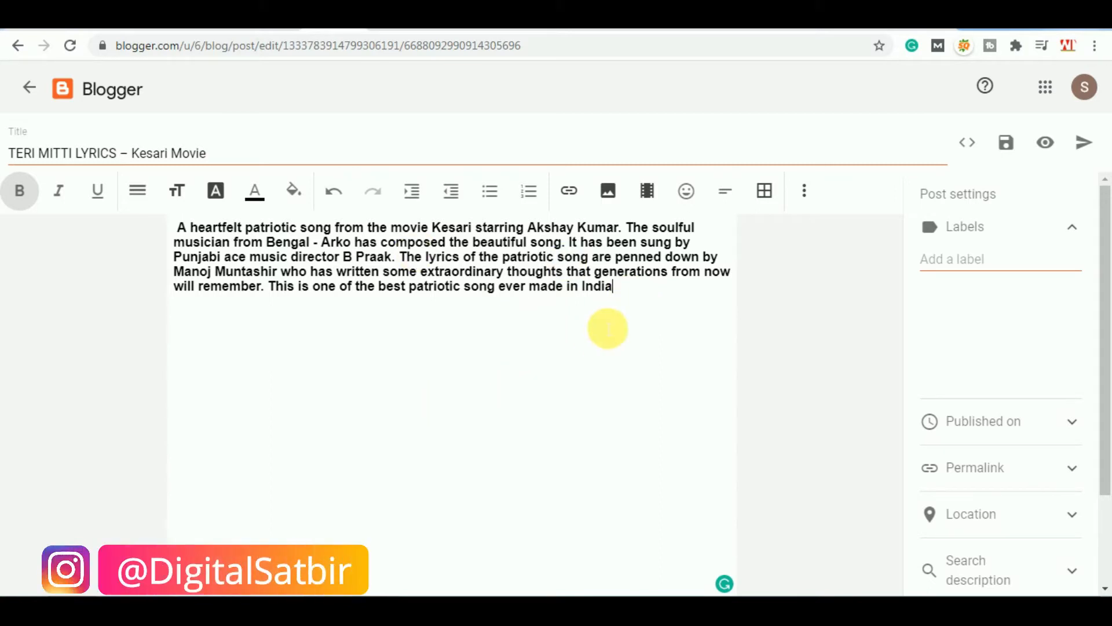
{"action": "key", "text": "Return"}
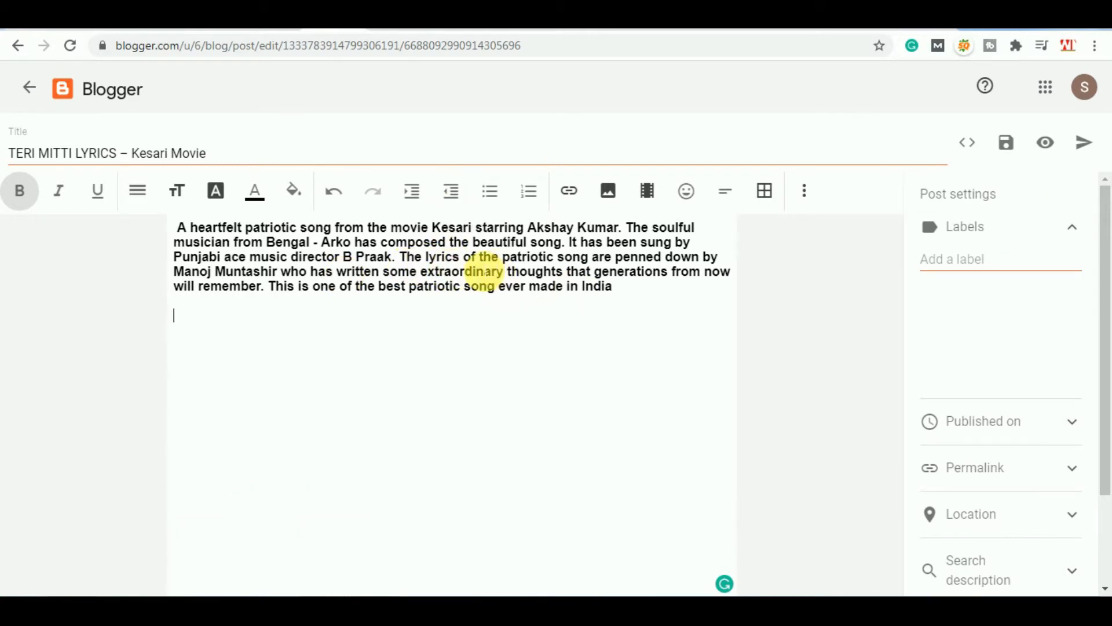
- Following the Song Cover Image item of the Post Structure document, copy the URL of the Teri Mitti video on YouTube
{"action": "key", "text": "alt+Tab"}
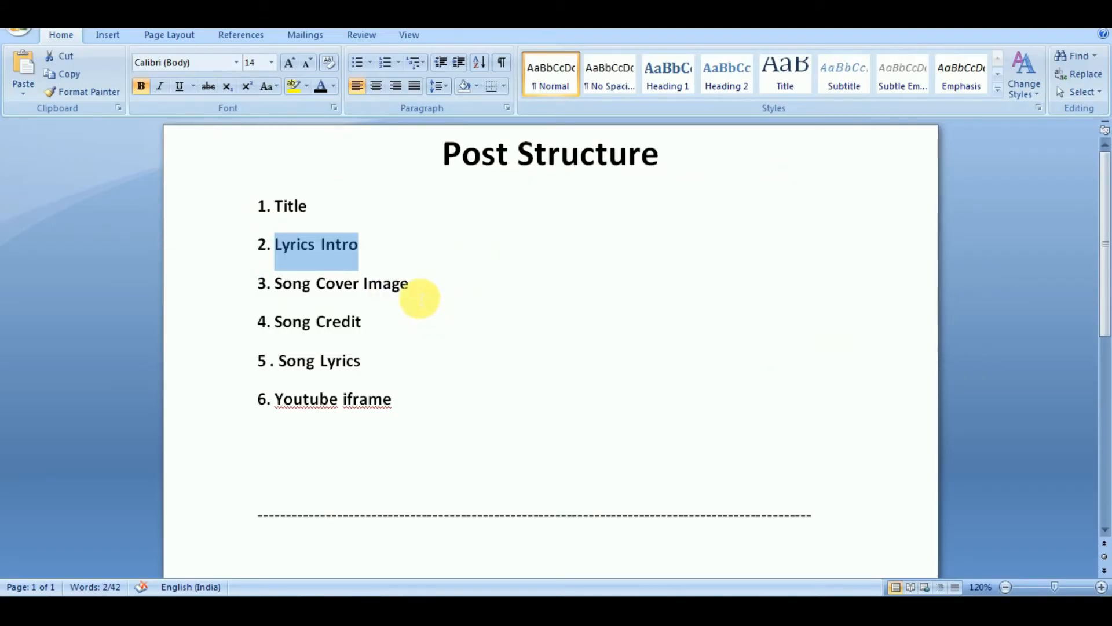
{"action": "left_click_drag", "start_coordinate": [420, 298], "coordinate": [303, 298]}
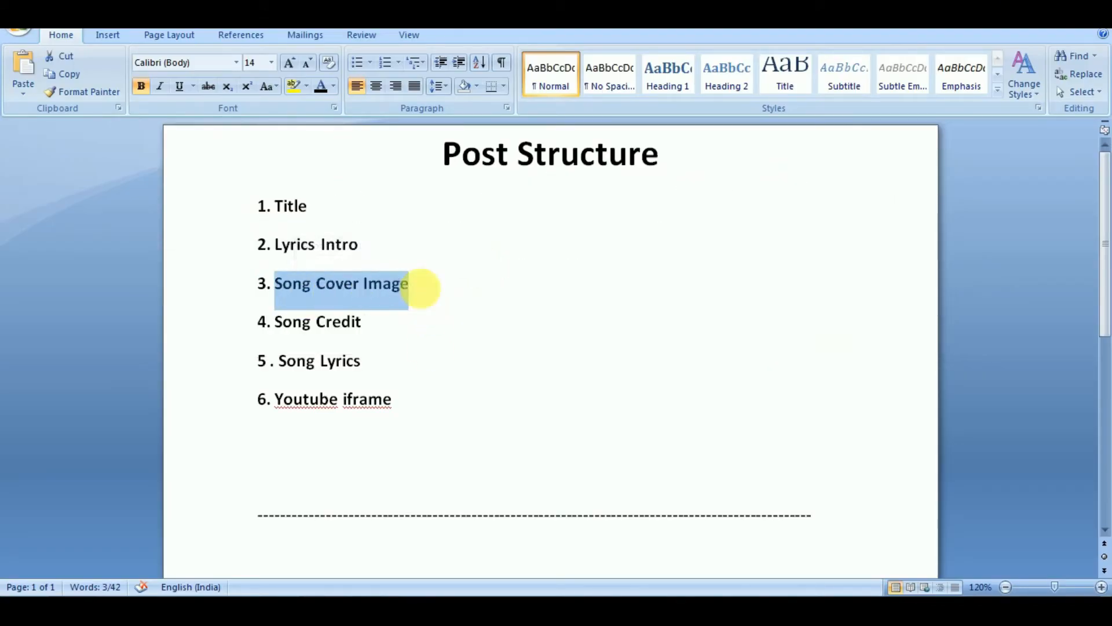
{"action": "key", "text": "alt+Tab"}
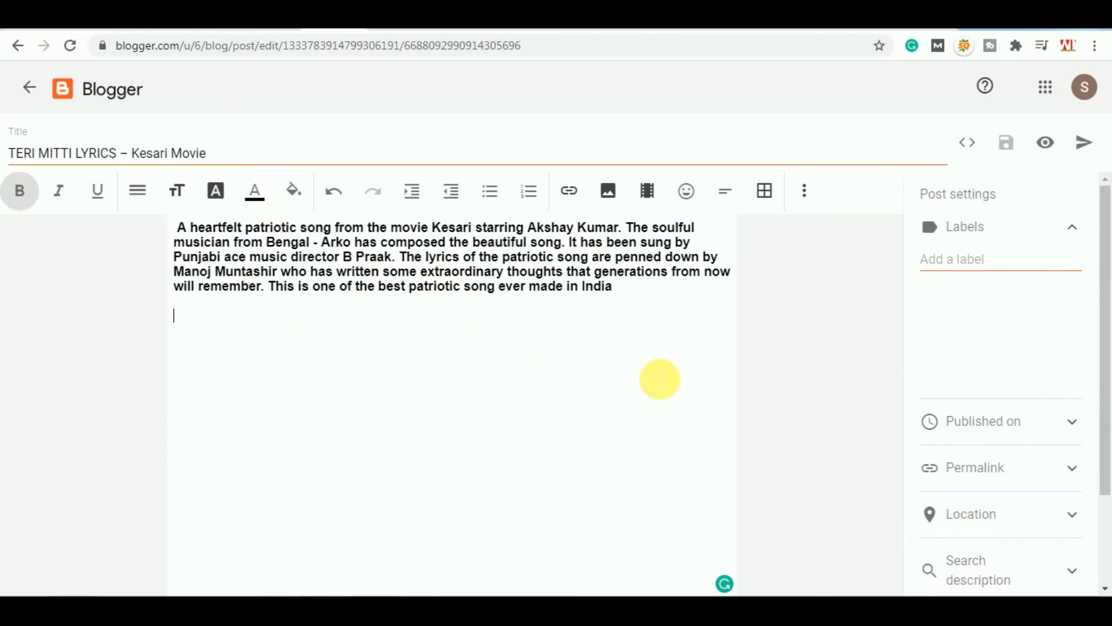
{"action": "key", "text": "alt+Tab"}
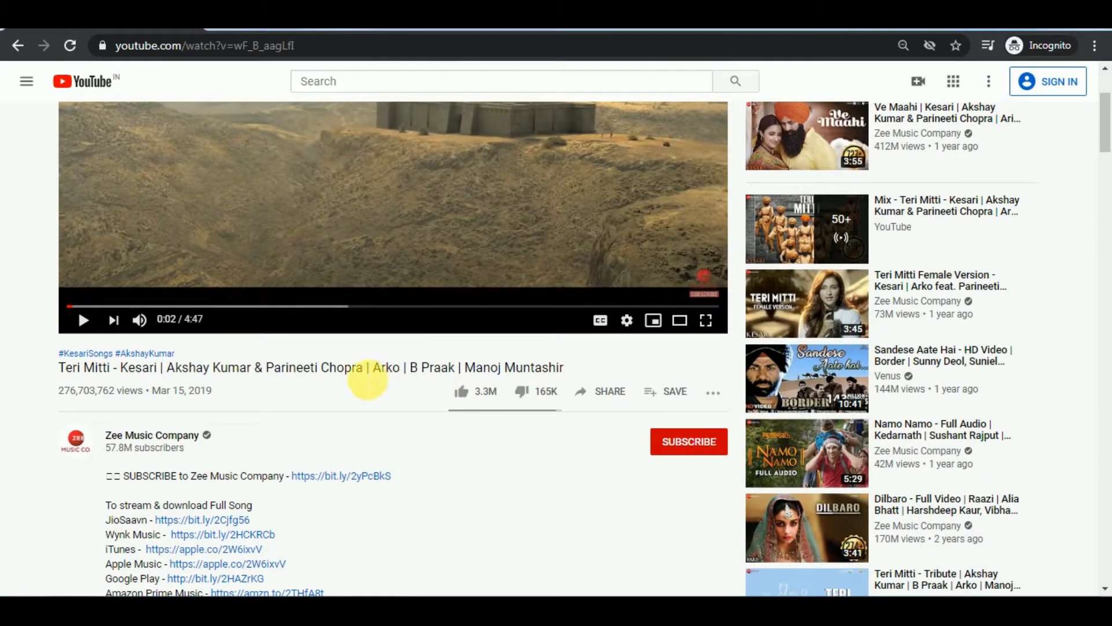
{"action": "left_click_drag", "start_coordinate": [59, 368], "coordinate": [123, 371]}
{"action": "left_click", "coordinate": [142, 369]}
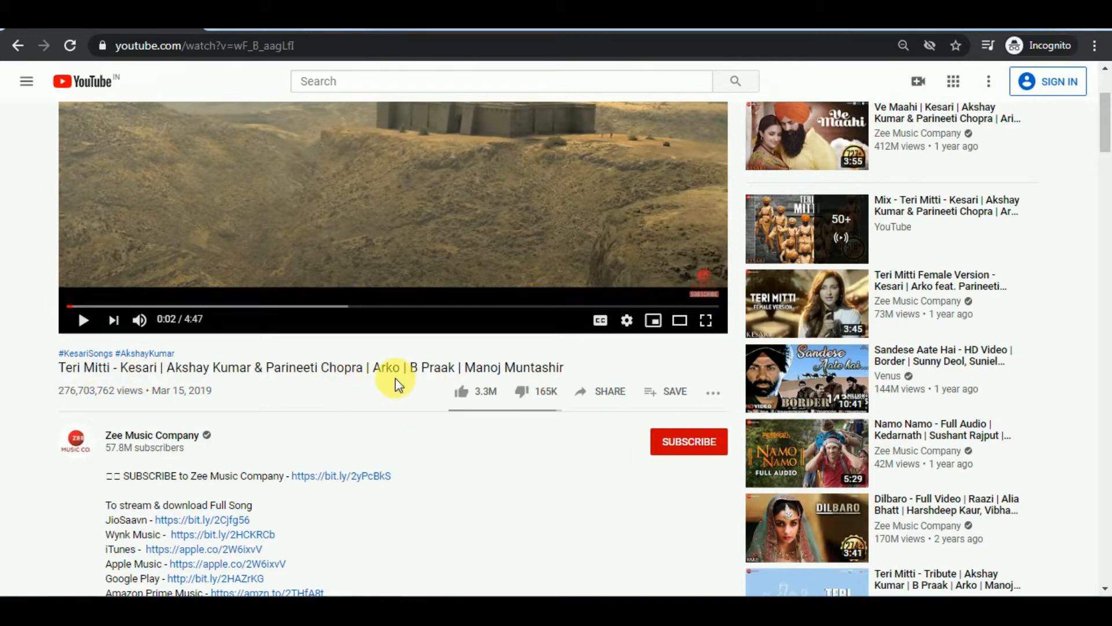
{"action": "scroll", "coordinate": [316, 81], "scroll_direction": "up", "scroll_amount": 3}
{"action": "left_click", "coordinate": [332, 45]}
{"action": "key", "text": "ctrl+c"}
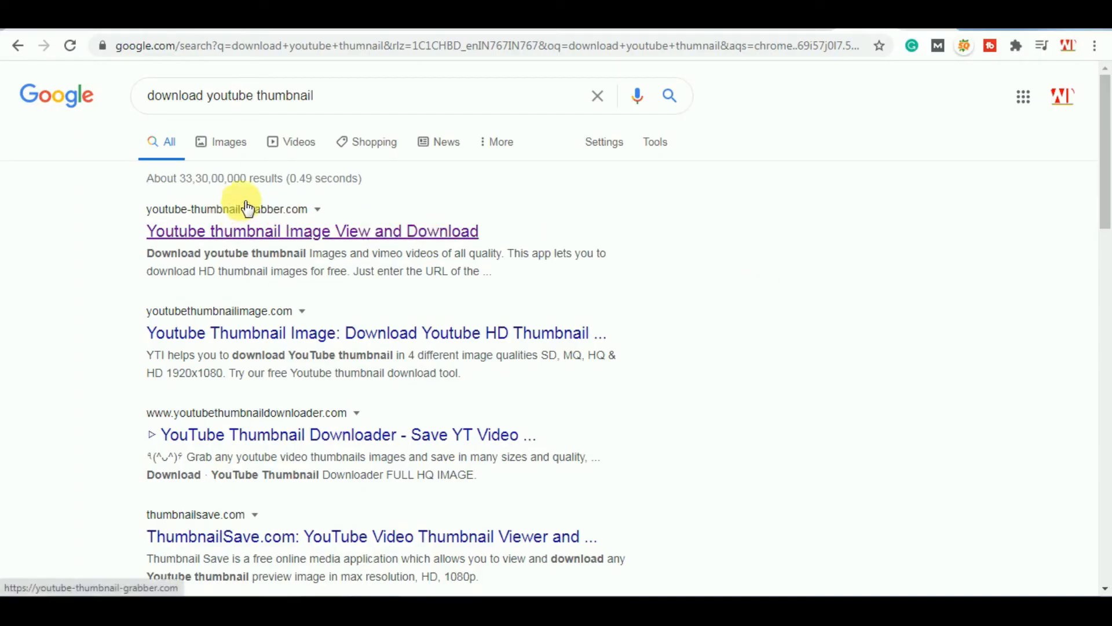
- Open youtube-thumbnail-grabber.com from the search results and get the thumbnail images for the copied Teri Mitti video URL
{"action": "left_click", "coordinate": [299, 232]}
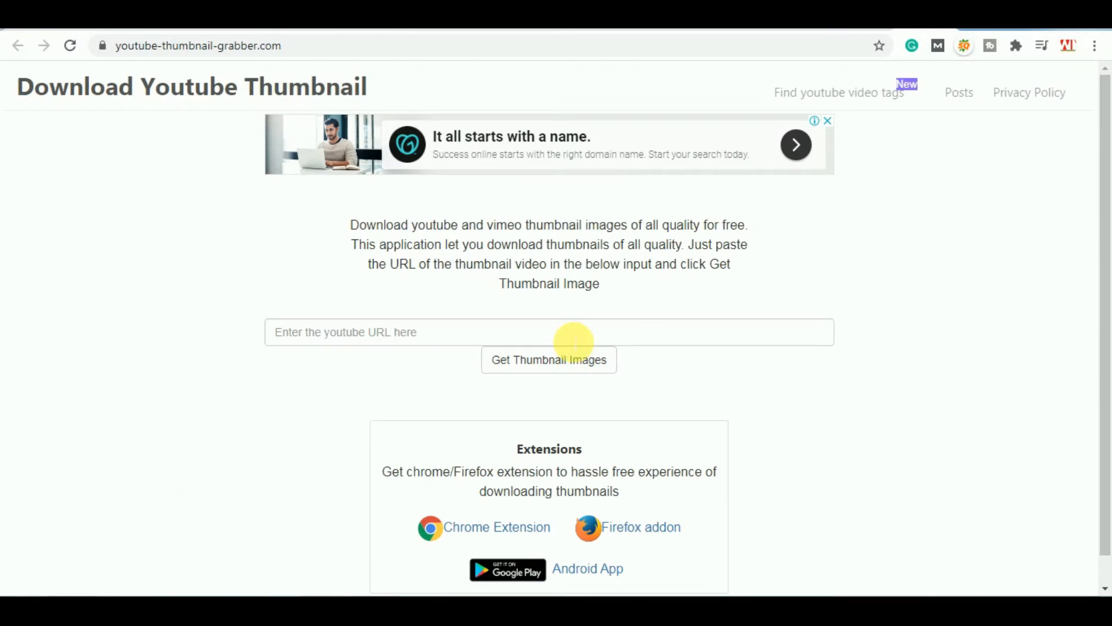
{"action": "left_click", "coordinate": [573, 342]}
{"action": "key", "text": "ctrl+v"}
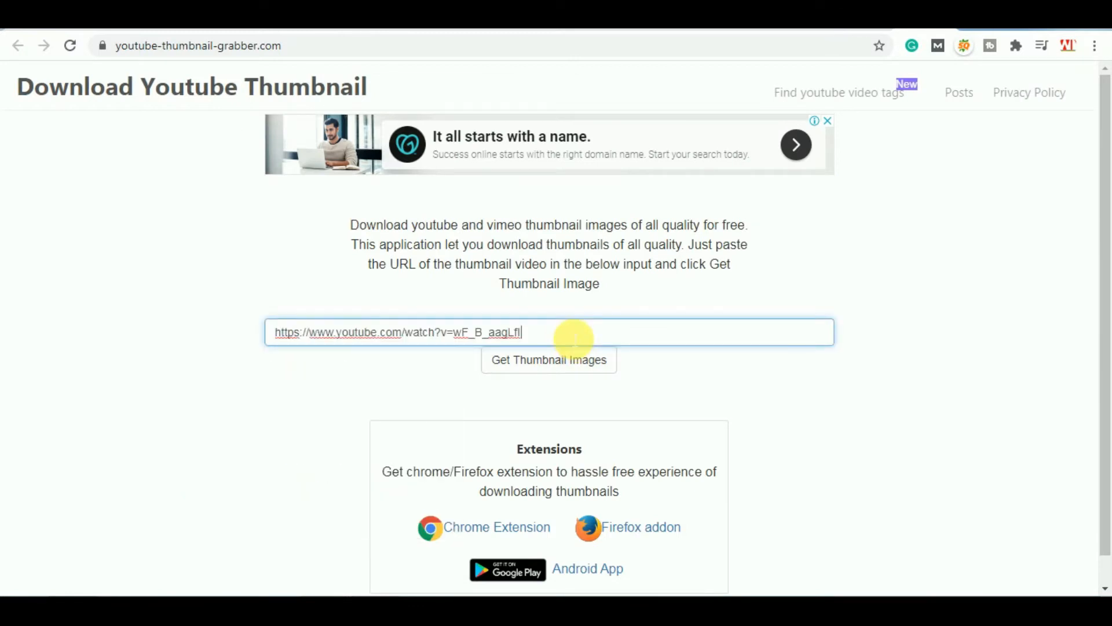
{"action": "left_click", "coordinate": [578, 364]}
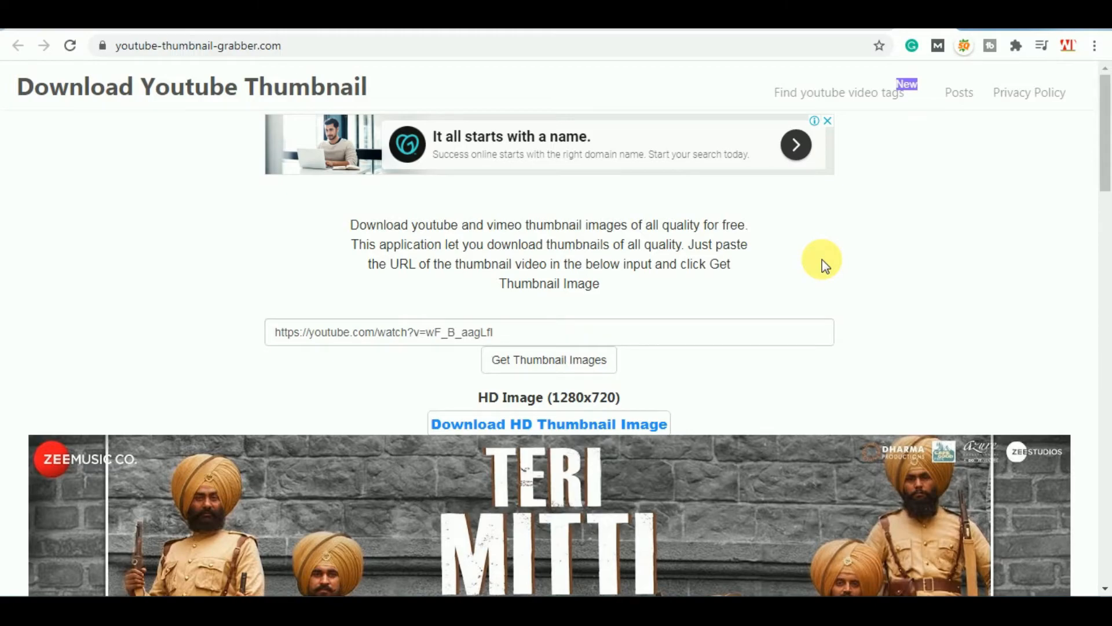
- Look through the offered thumbnail sizes and download the HD image (1280x720)
{"action": "scroll", "coordinate": [715, 304], "scroll_direction": "down", "scroll_amount": 14}
{"action": "scroll", "coordinate": [696, 287], "scroll_direction": "down", "scroll_amount": 10}
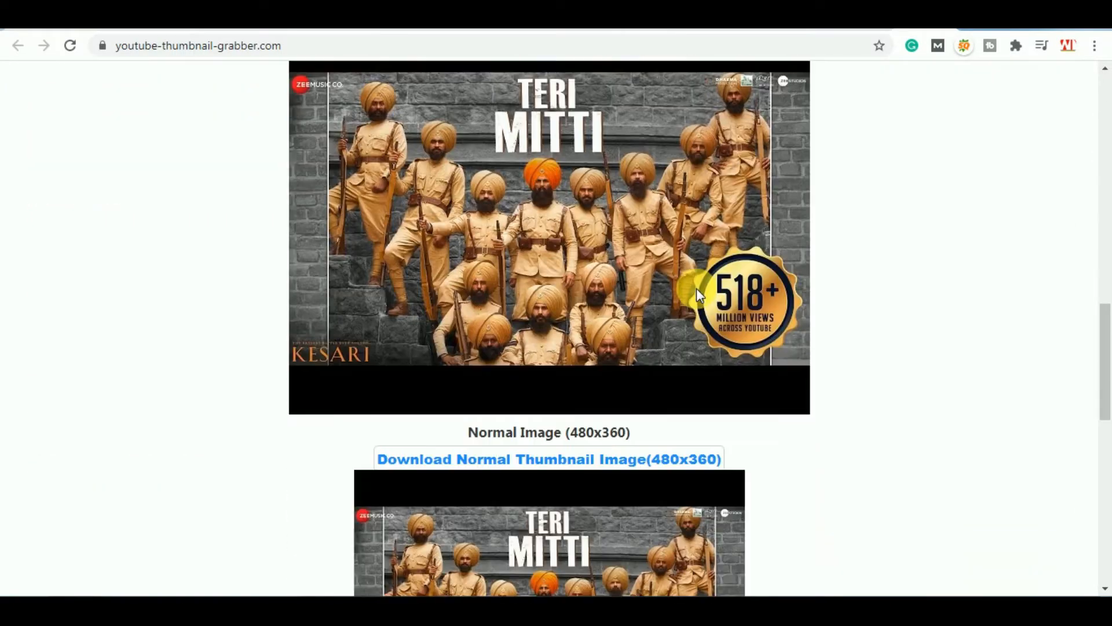
{"action": "scroll", "coordinate": [684, 284], "scroll_direction": "up", "scroll_amount": 6}
{"action": "scroll", "coordinate": [672, 273], "scroll_direction": "up", "scroll_amount": 18}
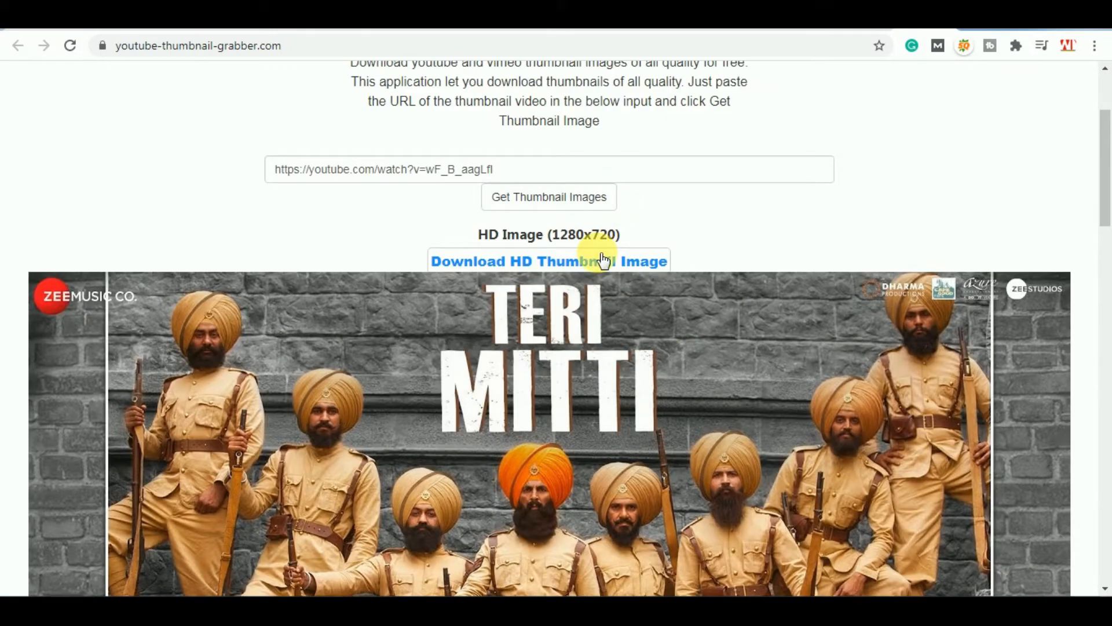
{"action": "left_click", "coordinate": [602, 261]}
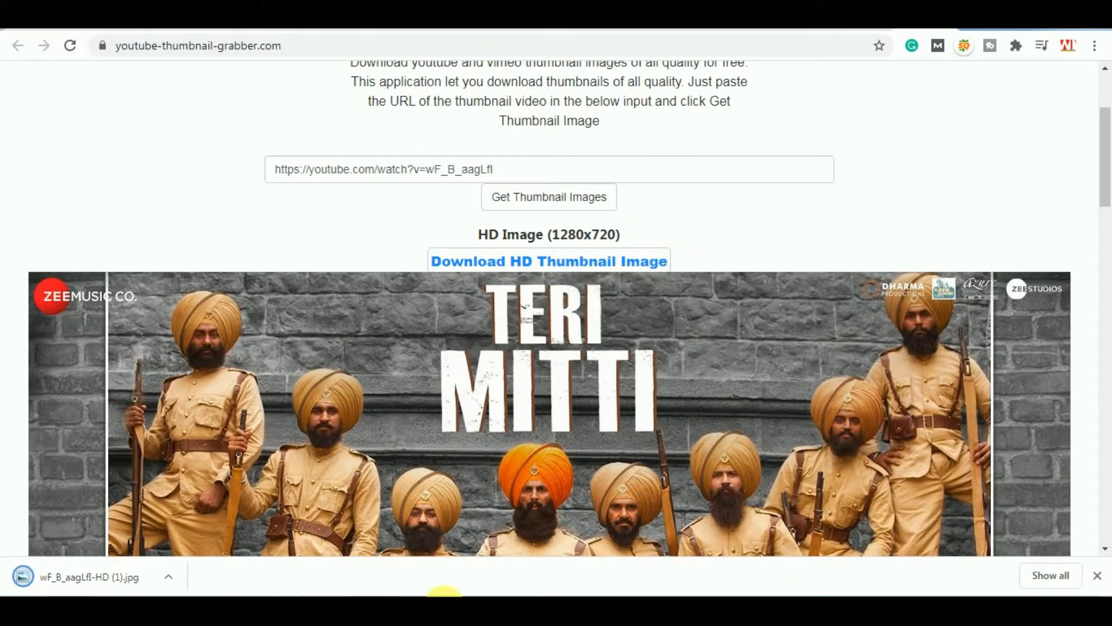
- Return to the Blogger post and upload the downloaded HD thumbnail from the computer below the intro paragraph
{"action": "left_click", "coordinate": [342, 26]}
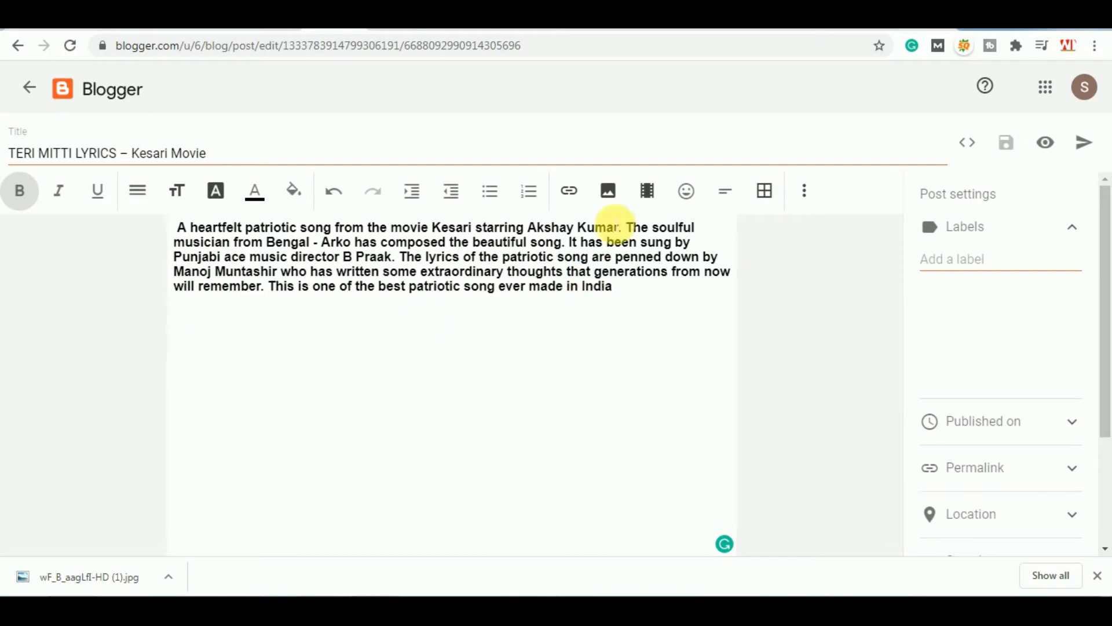
{"action": "left_click", "coordinate": [607, 193]}
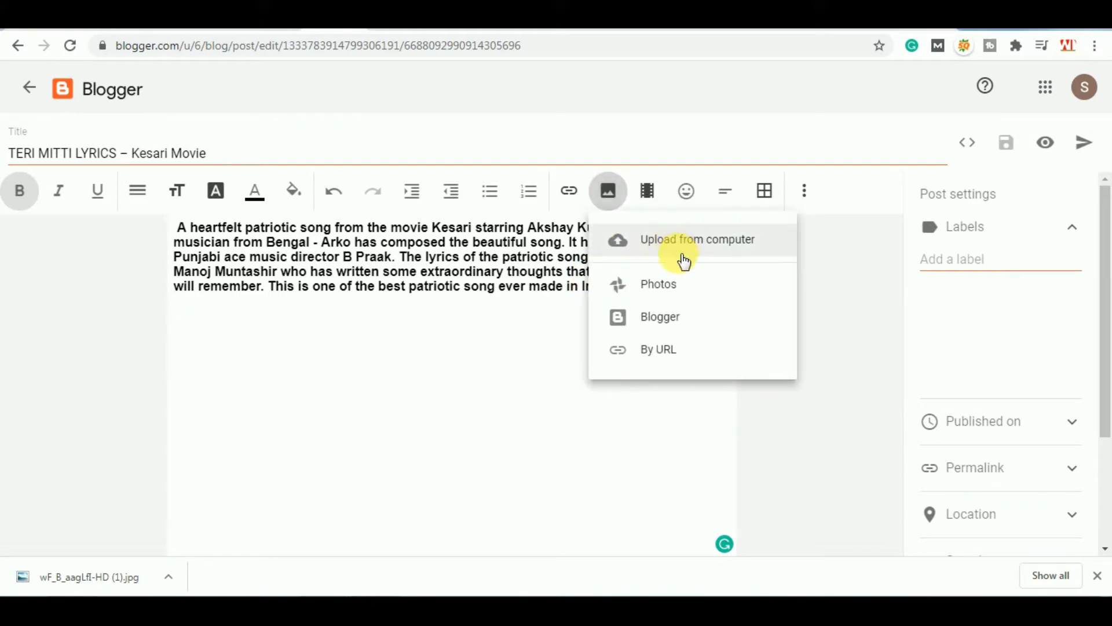
{"action": "left_click", "coordinate": [723, 237]}
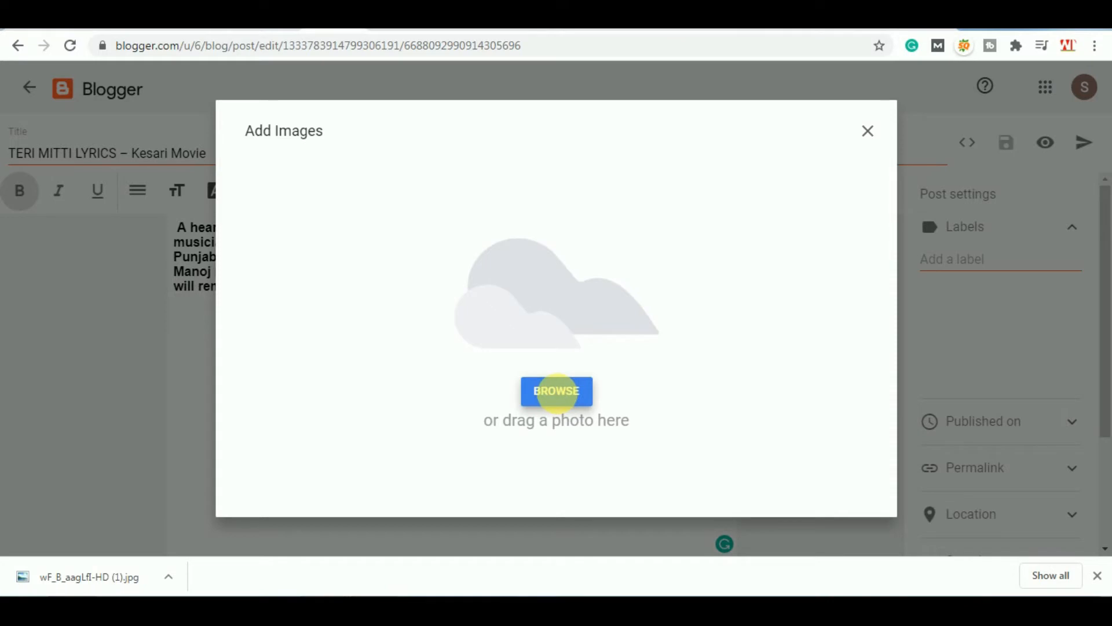
{"action": "left_click", "coordinate": [556, 390]}
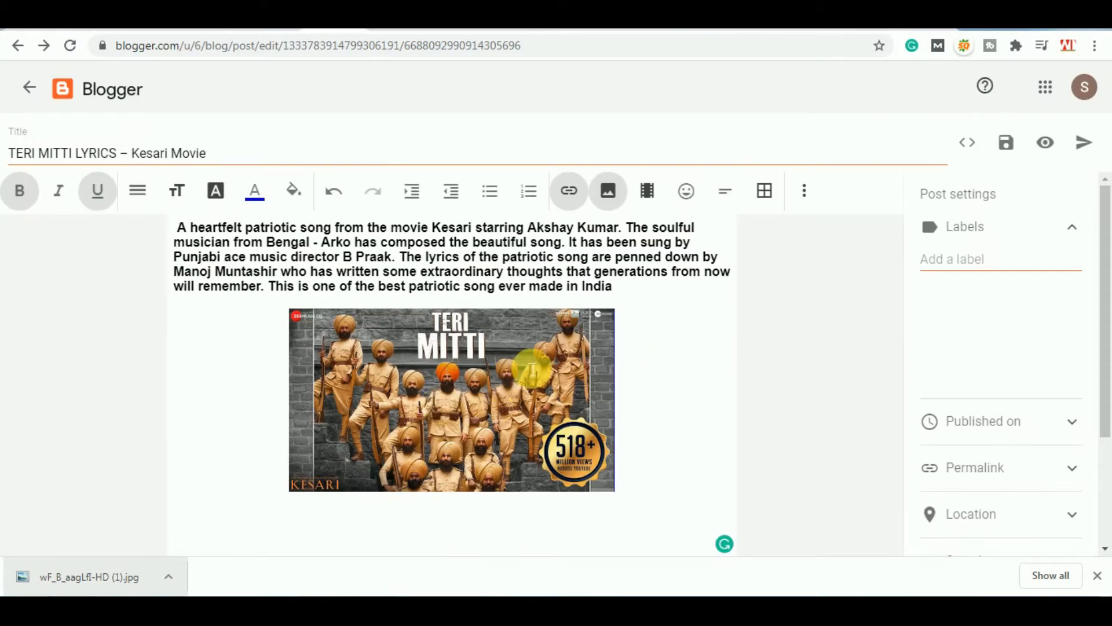
- Enlarge the inserted cover image so it spans most of the post's width, and check how it looks under the intro
{"action": "left_click", "coordinate": [530, 369]}
{"action": "left_click", "coordinate": [468, 519]}
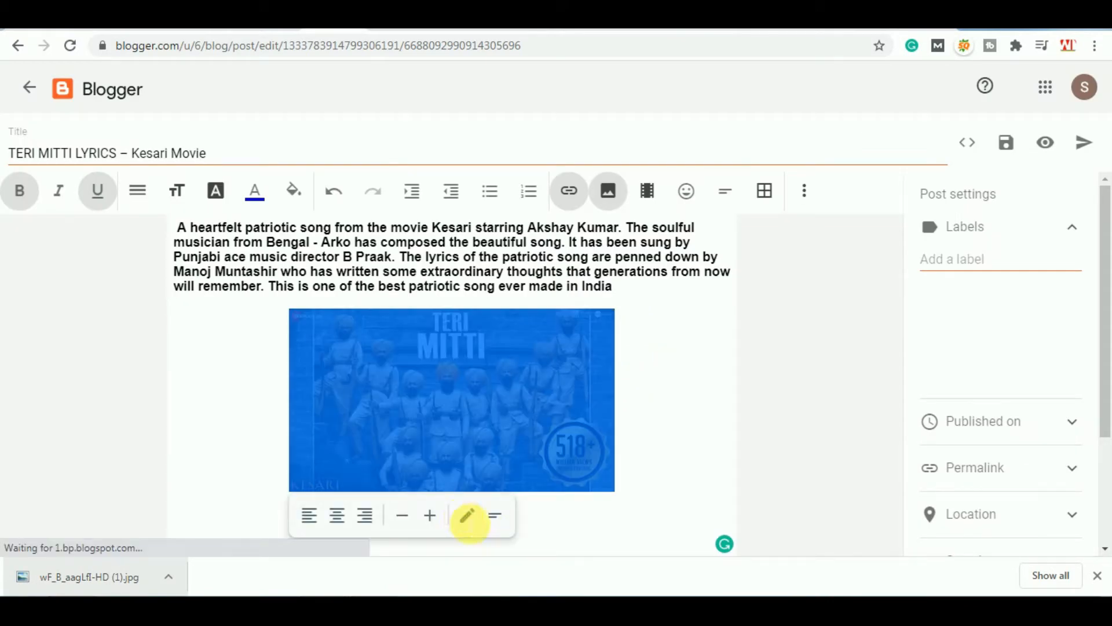
{"action": "left_click", "coordinate": [430, 403]}
{"action": "left_click", "coordinate": [666, 486]}
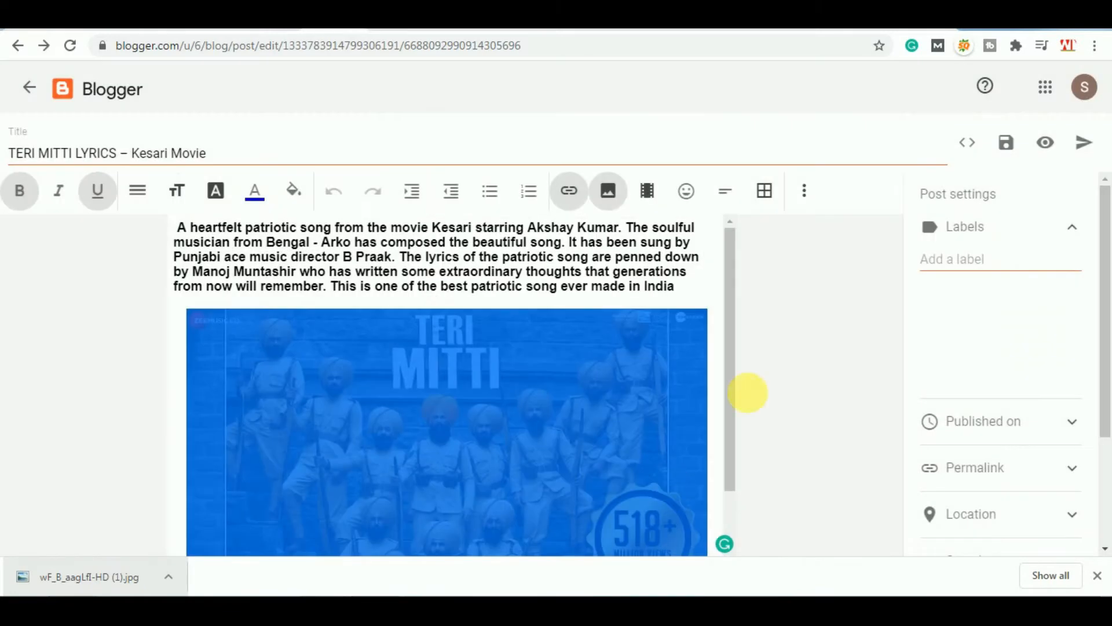
{"action": "left_click", "coordinate": [773, 374]}
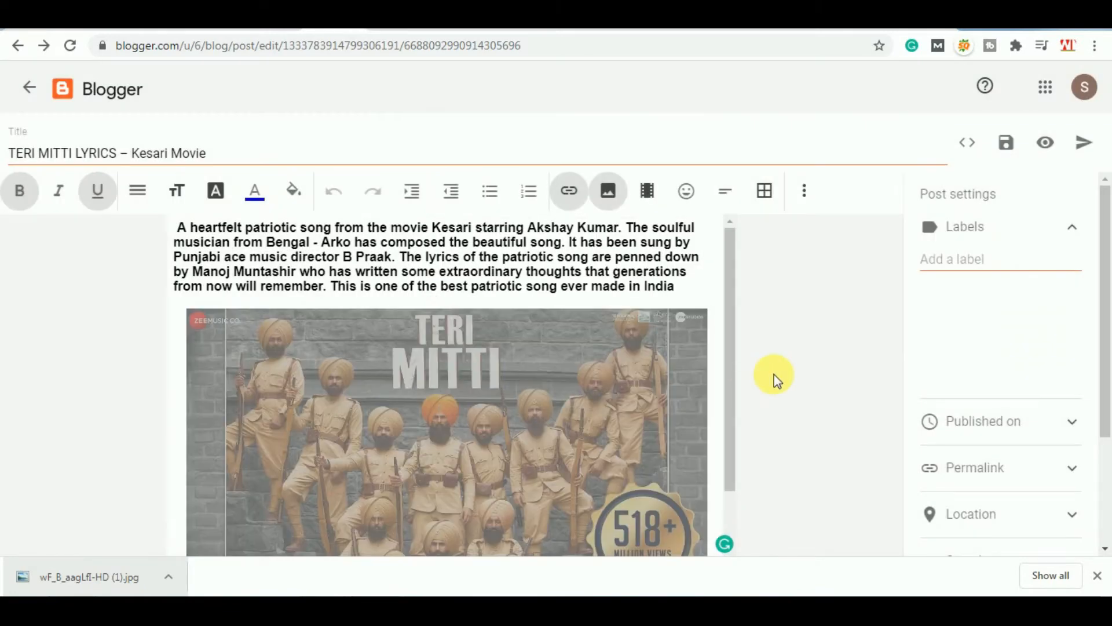
{"action": "scroll", "coordinate": [597, 381], "scroll_direction": "down", "scroll_amount": 1}
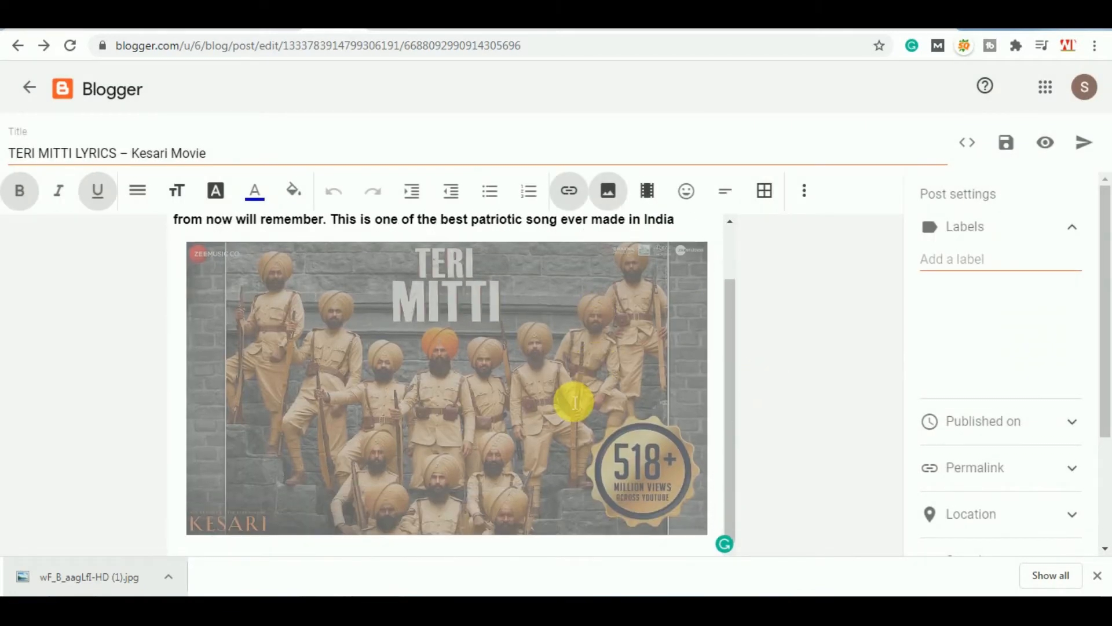
{"action": "scroll", "coordinate": [613, 378], "scroll_direction": "up", "scroll_amount": 1}
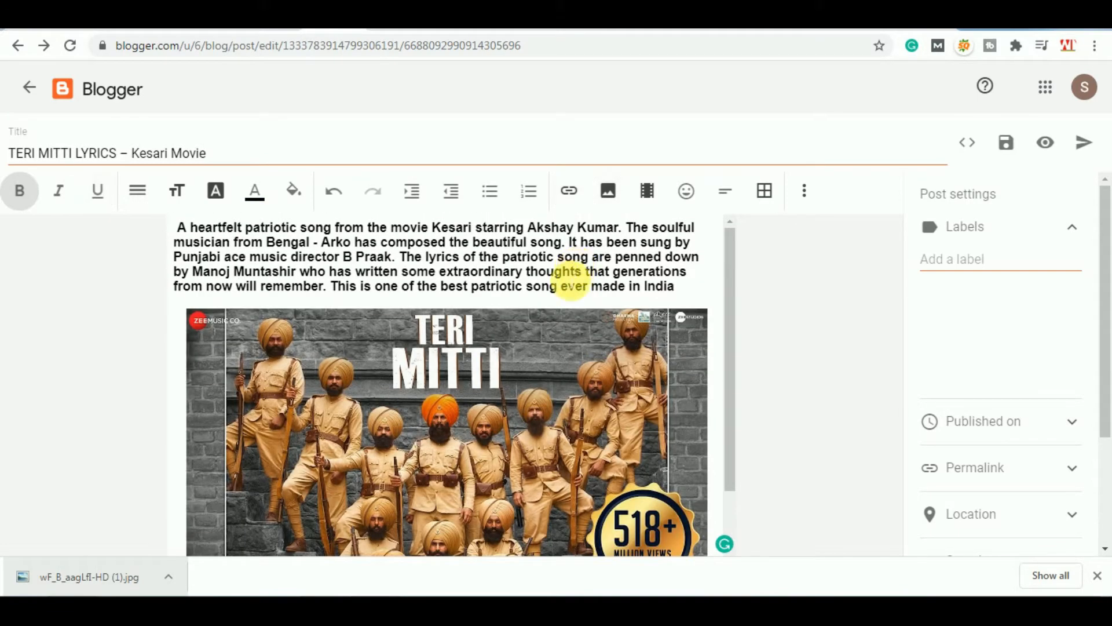
- Following the Song Credit item of the Post Structure document, add the line "Song Credit:" below the cover image
{"action": "scroll", "coordinate": [574, 270], "scroll_direction": "down", "scroll_amount": 1}
{"action": "left_click", "coordinate": [717, 522]}
{"action": "key", "text": "Return"}
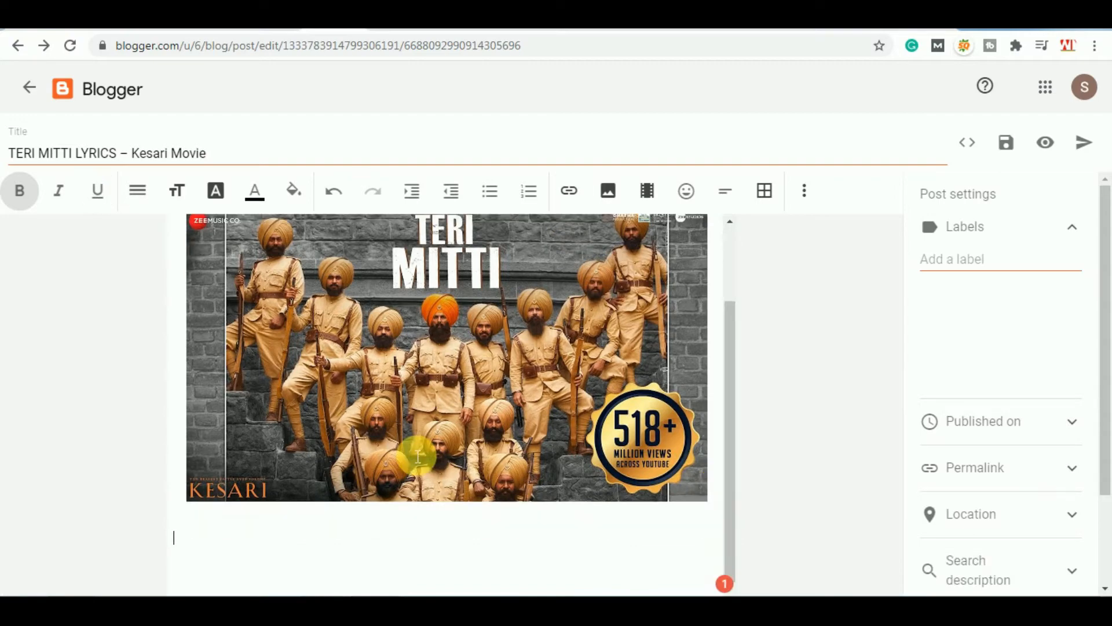
{"action": "left_click", "coordinate": [446, 611]}
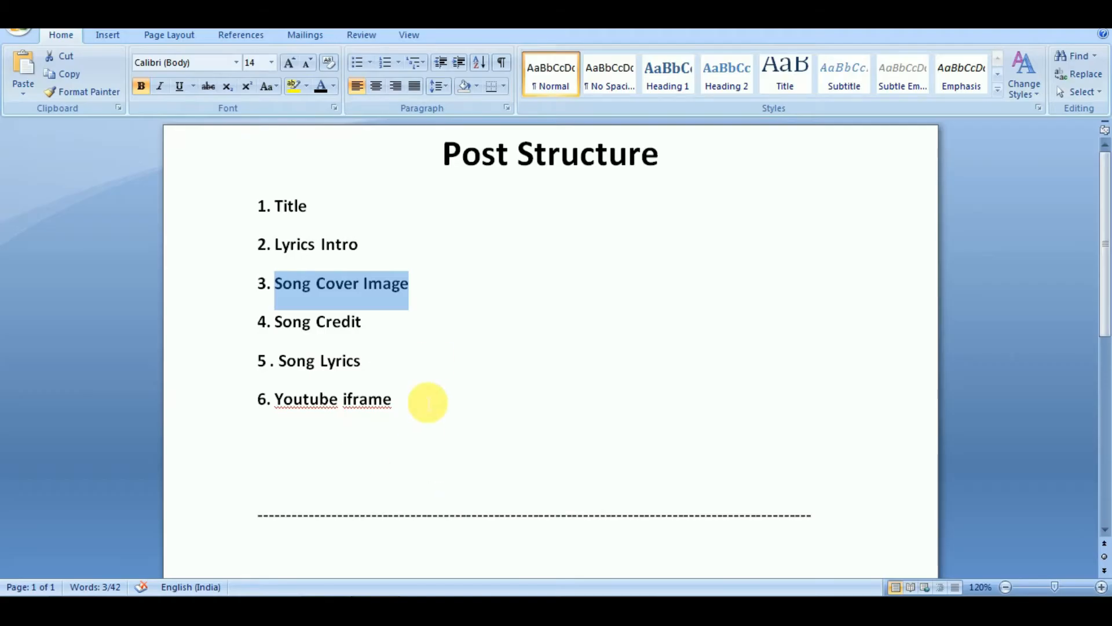
{"action": "left_click", "coordinate": [412, 353]}
{"action": "left_click_drag", "start_coordinate": [287, 325], "coordinate": [377, 303]}
{"action": "left_click", "coordinate": [392, 362]}
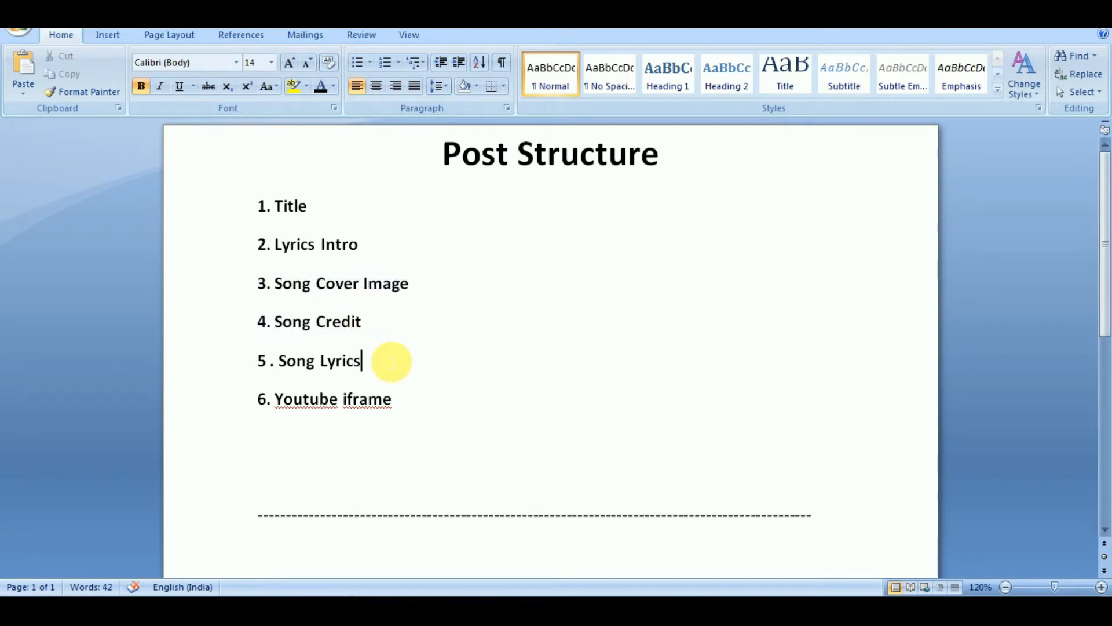
{"action": "key", "text": "alt+Tab"}
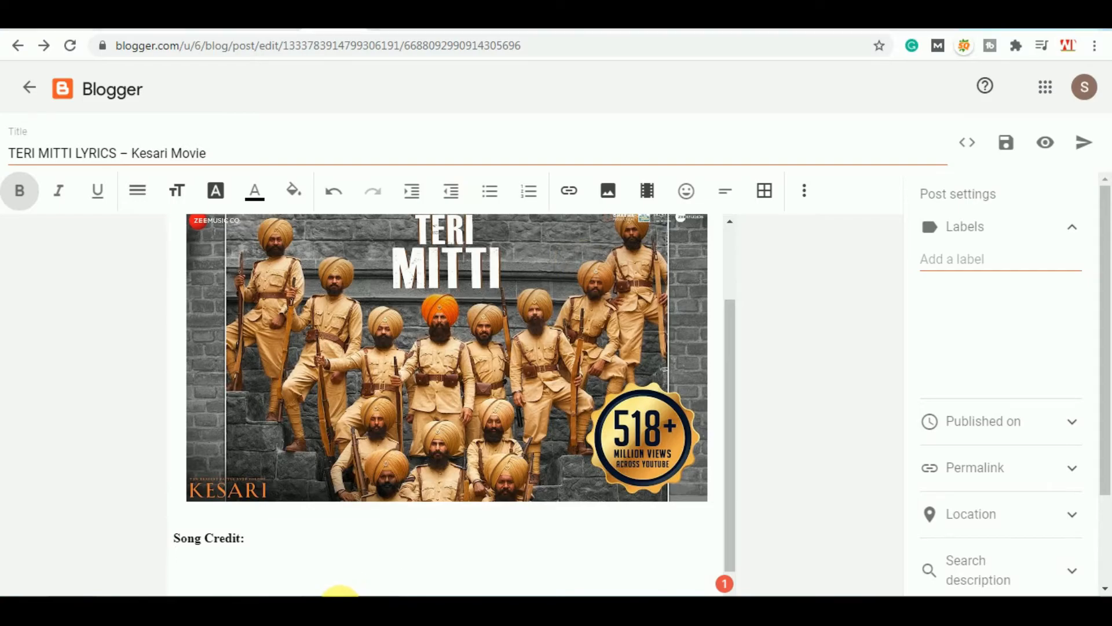
- Copy the credits from the Song line through the Music Supervisor line of the YouTube description into the post below "Song Credit:"
{"action": "mouse_move", "coordinate": [340, 604]}
{"action": "left_click", "coordinate": [410, 574]}
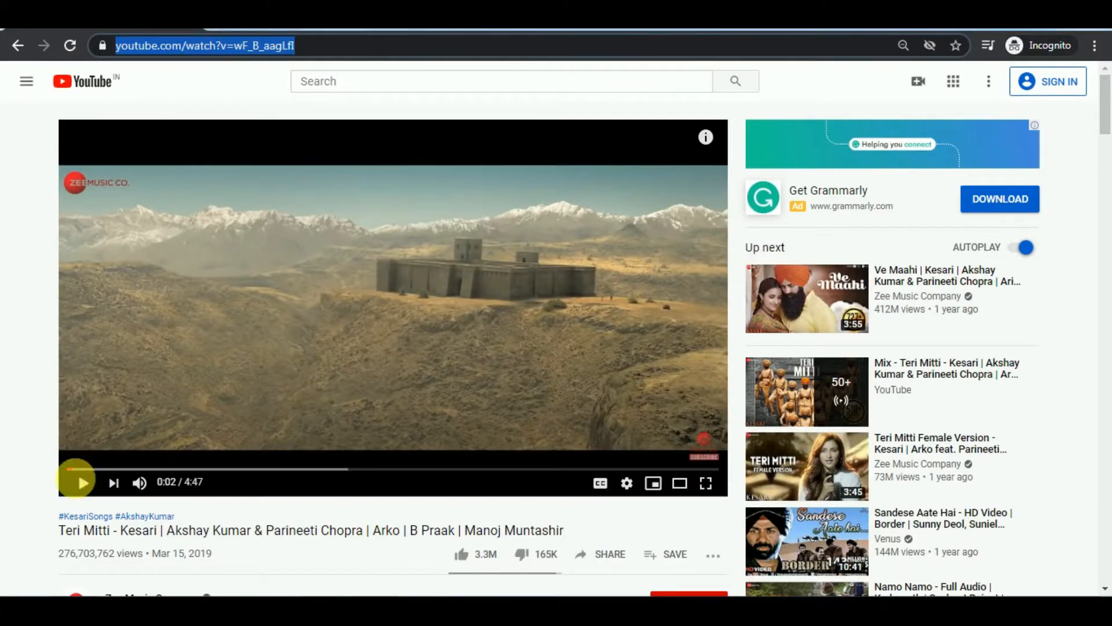
{"action": "left_click", "coordinate": [14, 484]}
{"action": "scroll", "coordinate": [481, 374], "scroll_direction": "down", "scroll_amount": 3}
{"action": "scroll", "coordinate": [482, 372], "scroll_direction": "down", "scroll_amount": 7}
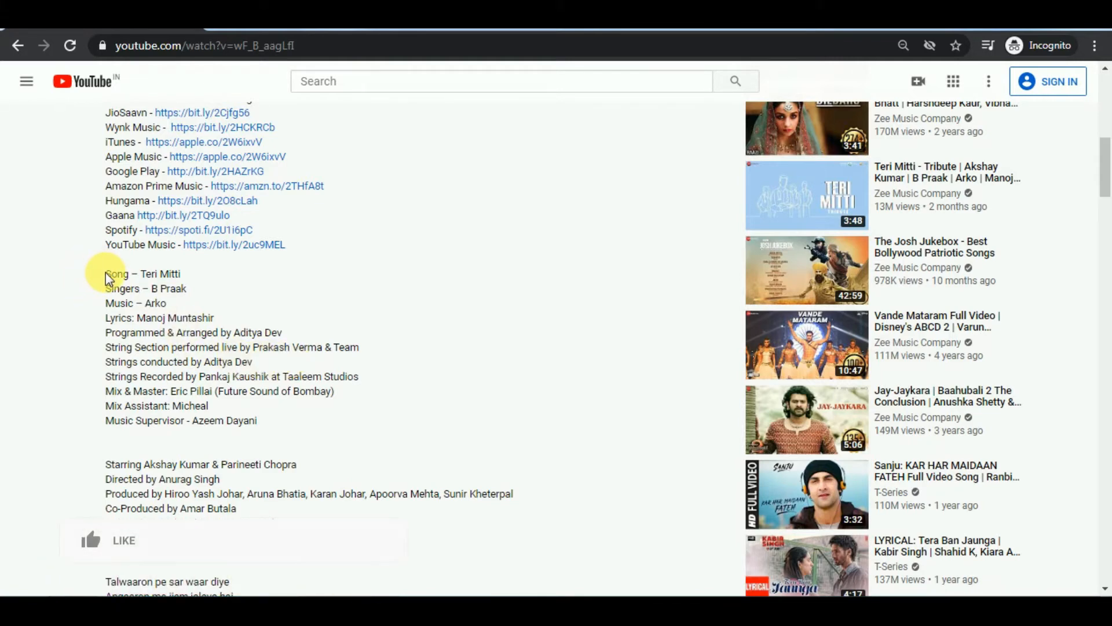
{"action": "left_click_drag", "start_coordinate": [106, 273], "coordinate": [248, 423]}
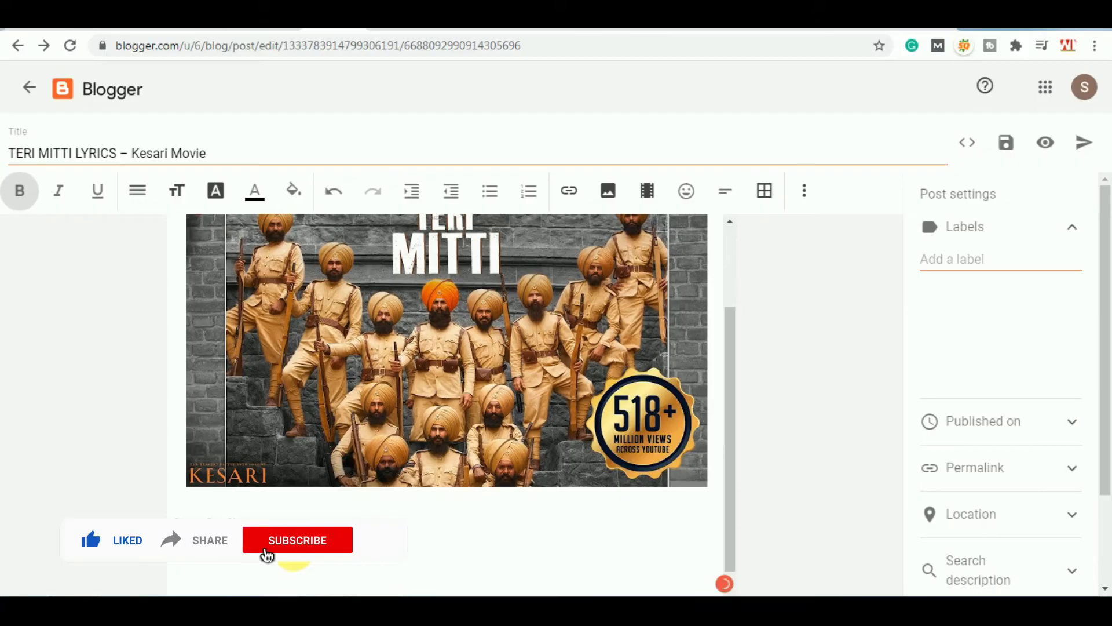
{"action": "scroll", "coordinate": [294, 561], "scroll_direction": "down", "scroll_amount": 2}
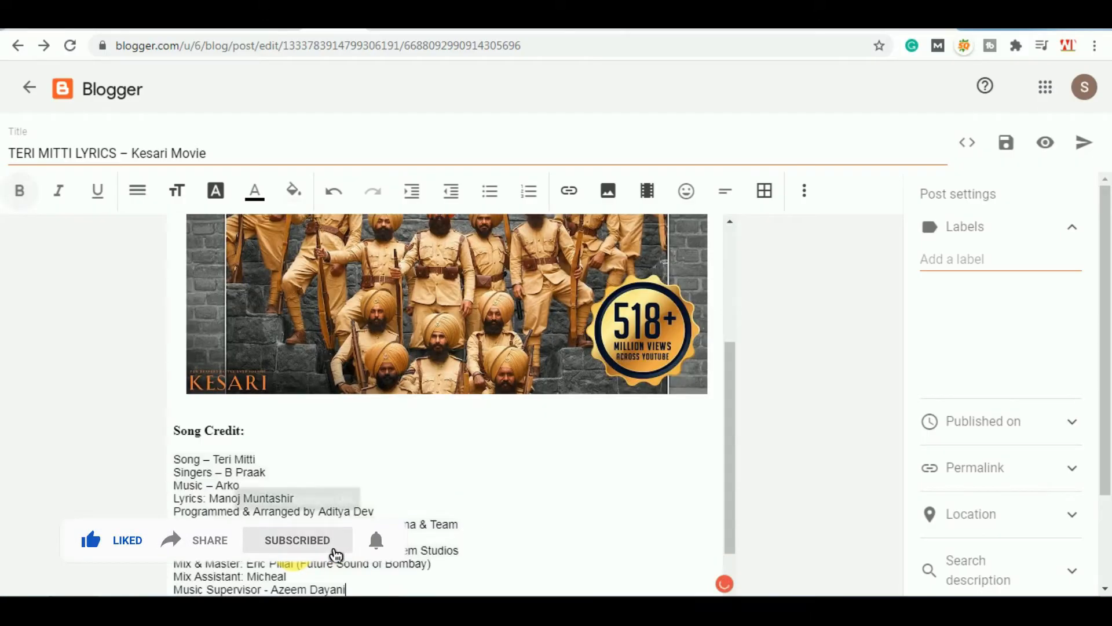
{"action": "scroll", "coordinate": [482, 380], "scroll_direction": "down", "scroll_amount": 1}
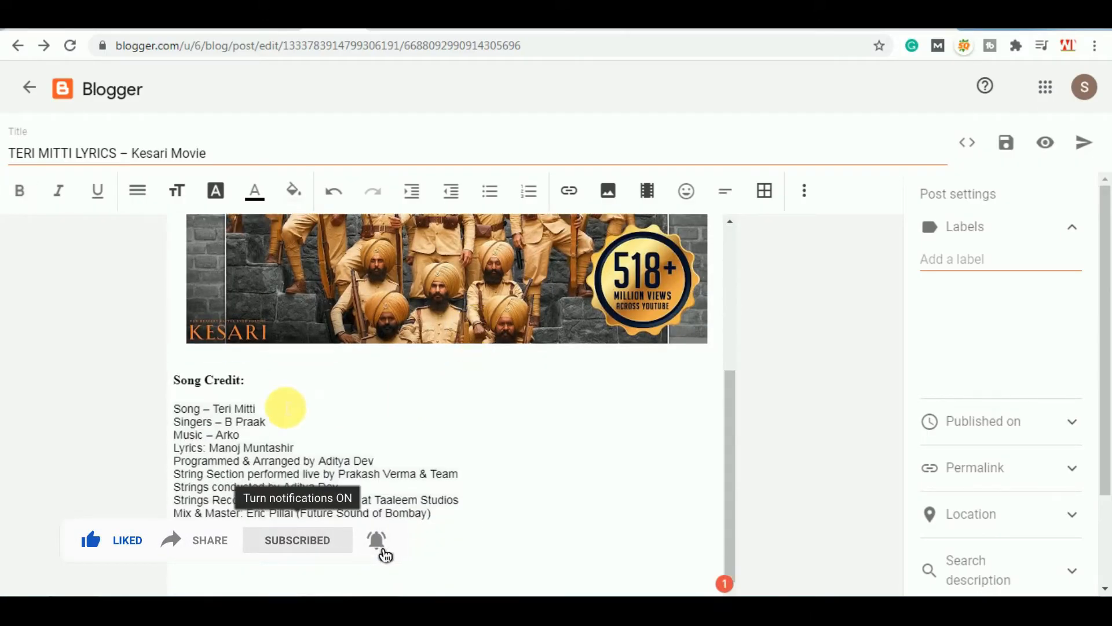
- Format the "Song Credit:" line below the cover image as a Subheading, and check how it looks above the credits
{"action": "left_click", "coordinate": [258, 390]}
{"action": "left_click", "coordinate": [234, 390]}
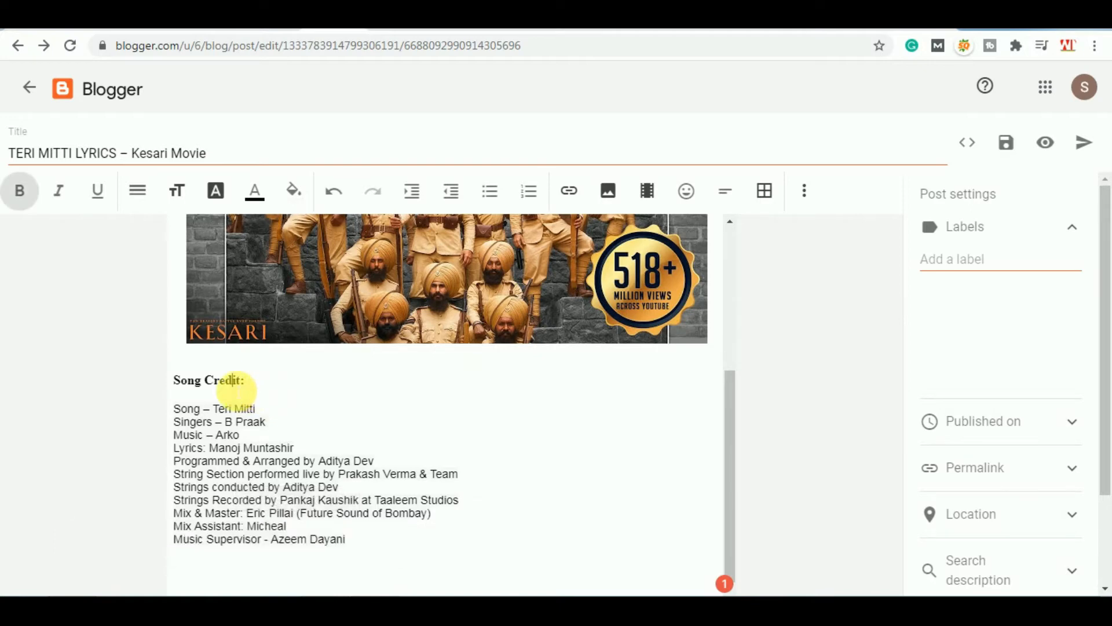
{"action": "left_click_drag", "start_coordinate": [246, 382], "coordinate": [164, 385]}
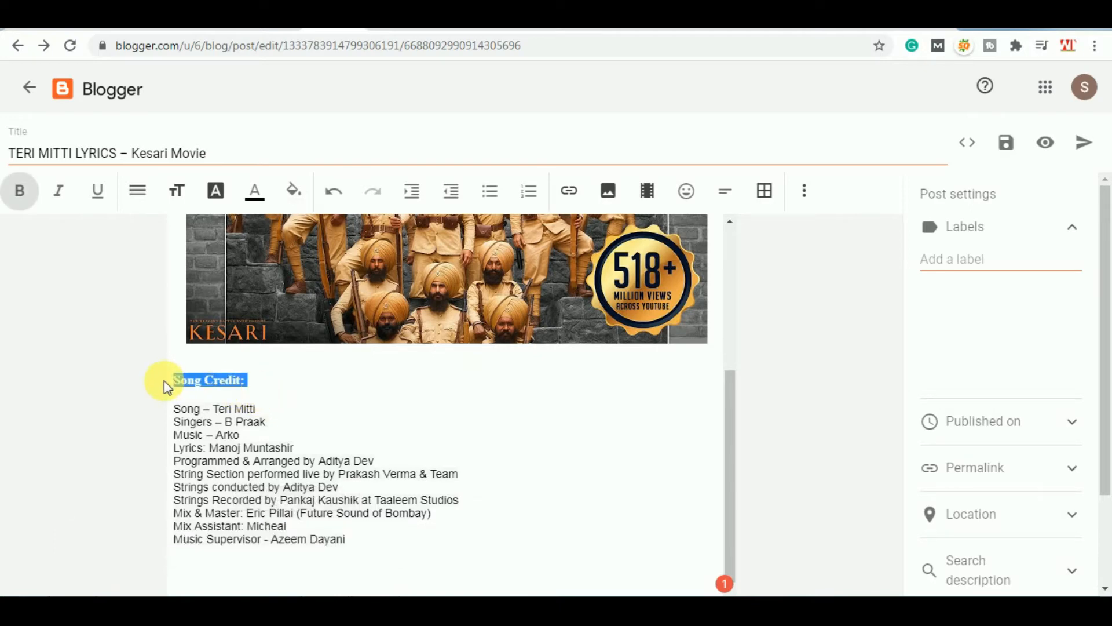
{"action": "left_click", "coordinate": [152, 202]}
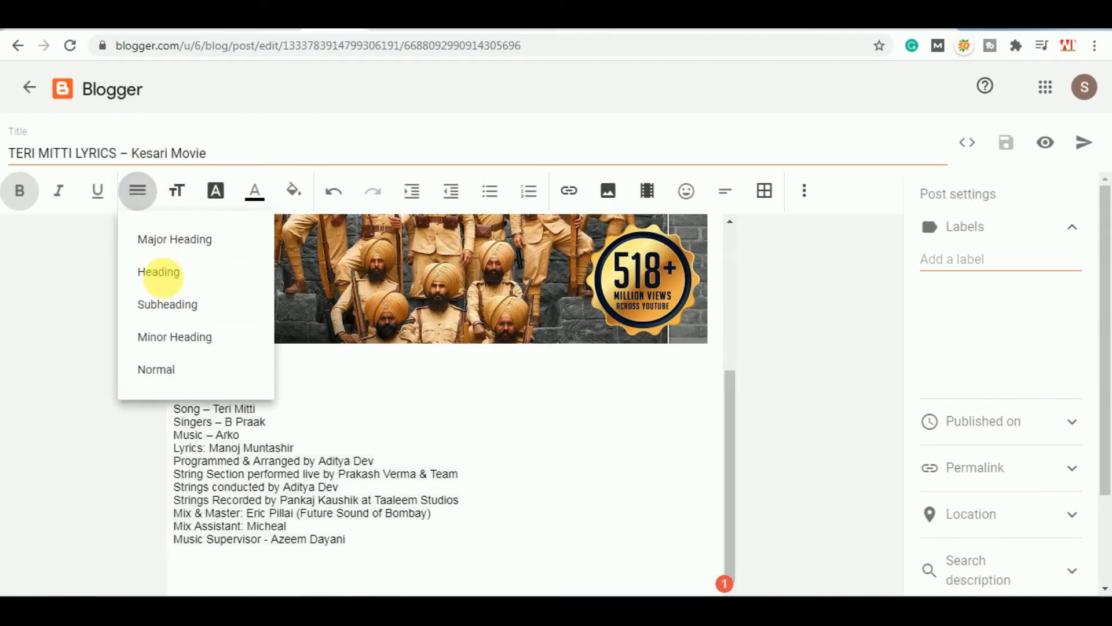
{"action": "left_click", "coordinate": [218, 313]}
{"action": "left_click", "coordinate": [311, 386]}
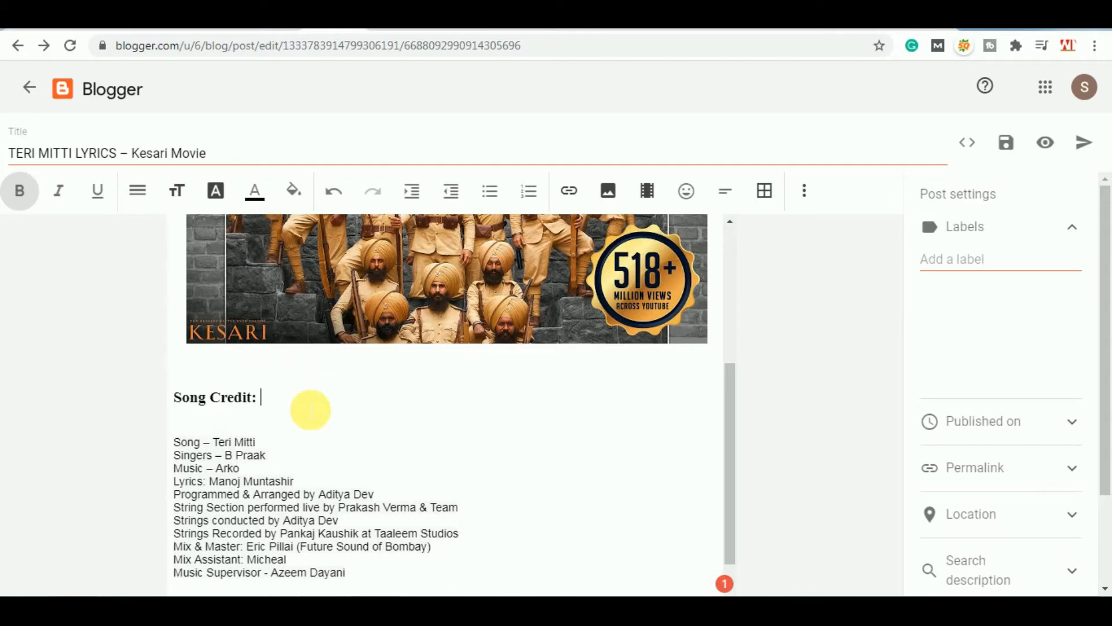
{"action": "scroll", "coordinate": [310, 410], "scroll_direction": "up", "scroll_amount": 3}
{"action": "scroll", "coordinate": [310, 410], "scroll_direction": "down", "scroll_amount": 4}
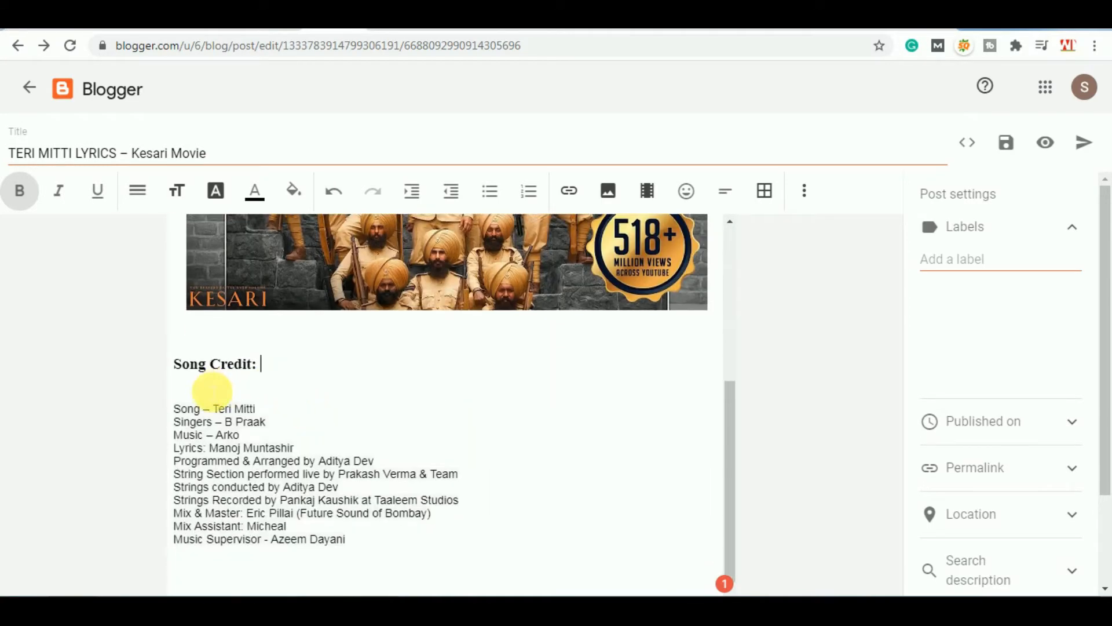
- Add "Teri Mitti Lyrics" below the Music Supervisor line as a bold subheading with Normal text size
{"action": "left_click", "coordinate": [382, 605]}
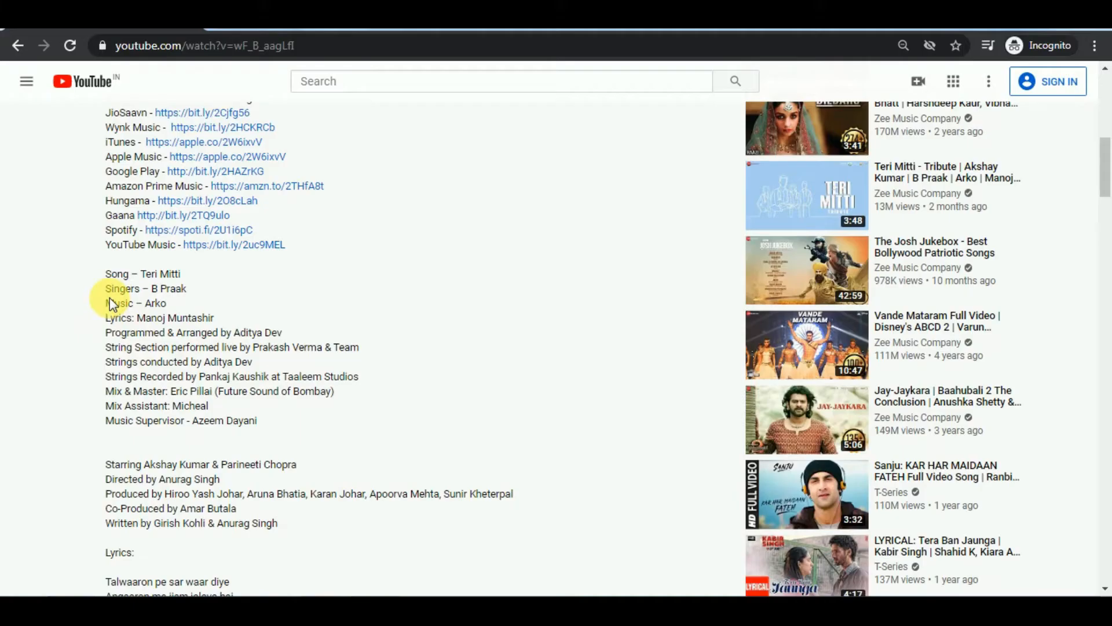
{"action": "scroll", "coordinate": [118, 288], "scroll_direction": "down", "scroll_amount": 3}
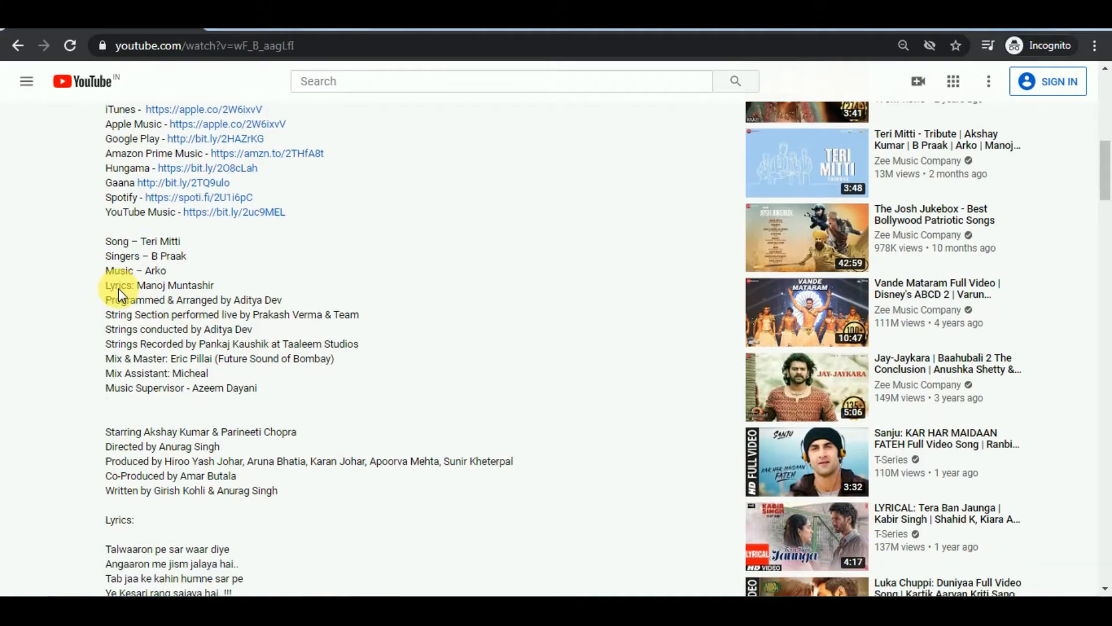
{"action": "left_click_drag", "start_coordinate": [107, 336], "coordinate": [175, 371]}
{"action": "left_click", "coordinate": [261, 387]}
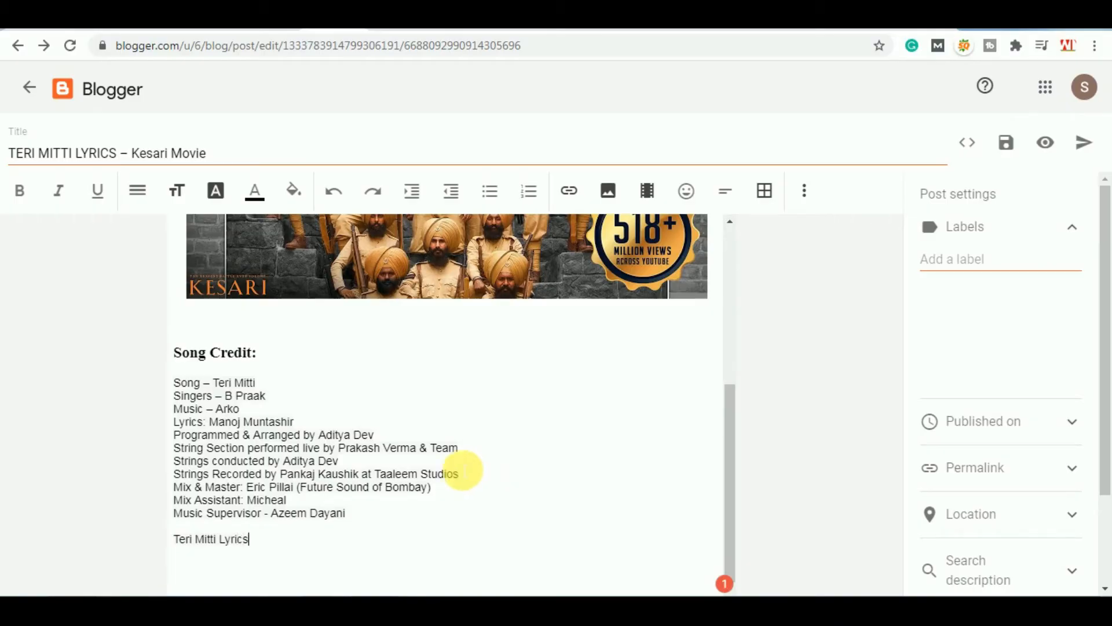
{"action": "left_click_drag", "start_coordinate": [253, 546], "coordinate": [150, 547]}
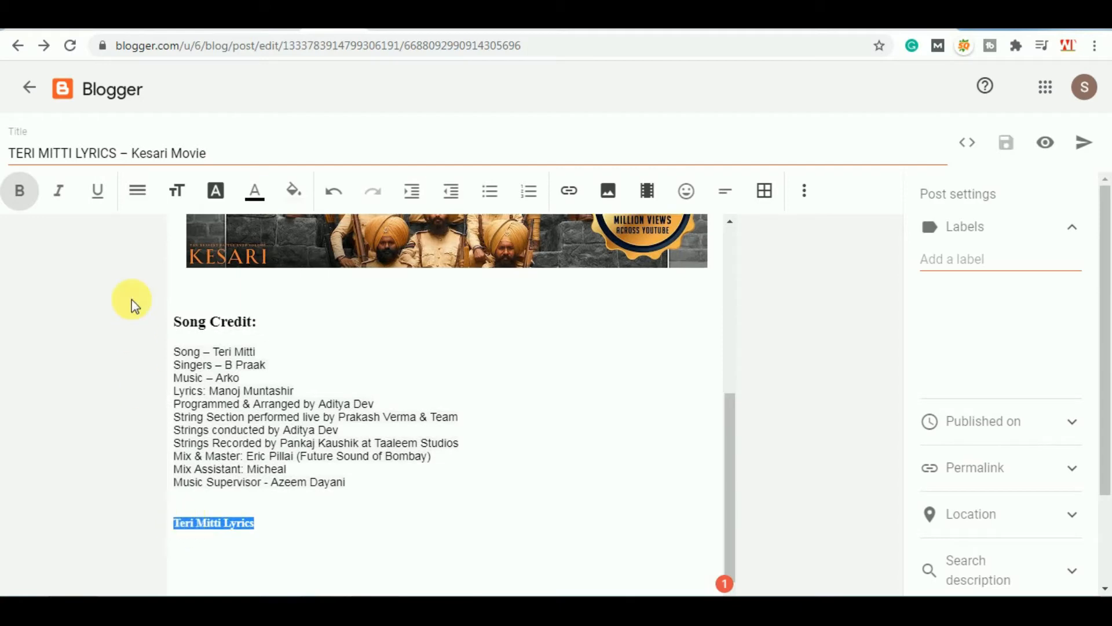
{"action": "left_click", "coordinate": [177, 191]}
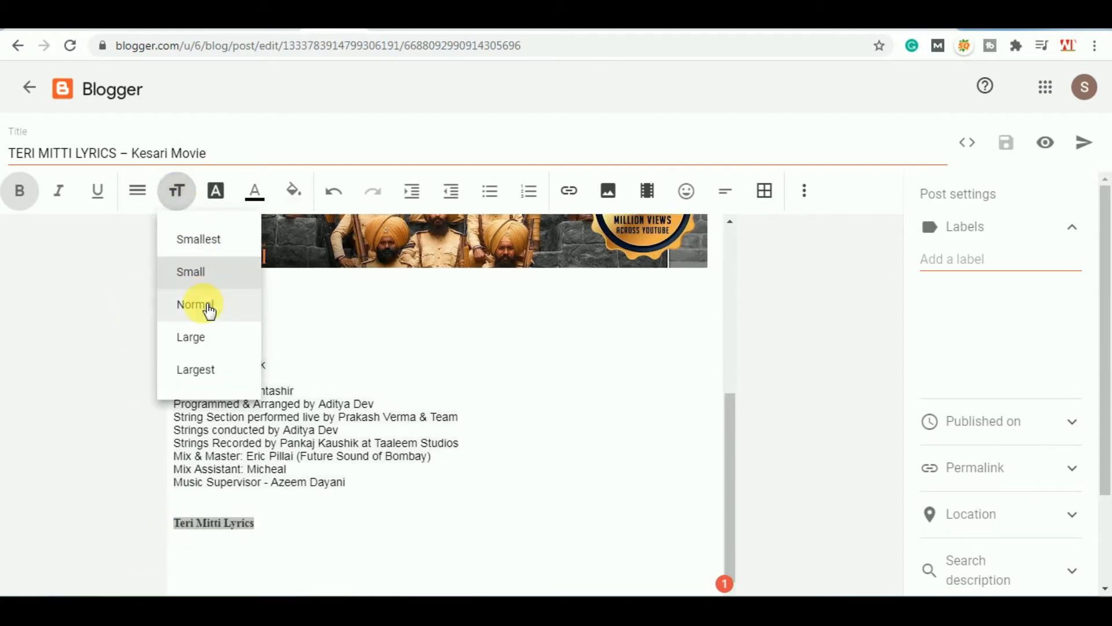
{"action": "left_click", "coordinate": [208, 310]}
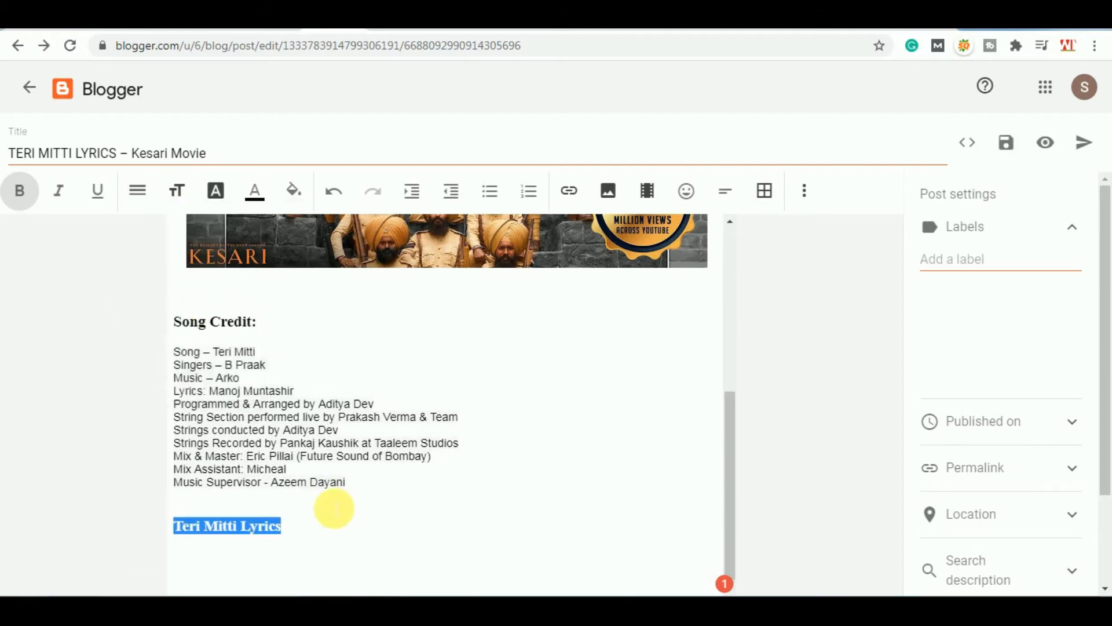
- Copy the full song lyrics from the lyricsbell.com Teri Mitti page and paste them as plain text below the "Teri Mitti Lyrics" heading
{"action": "left_click", "coordinate": [322, 546]}
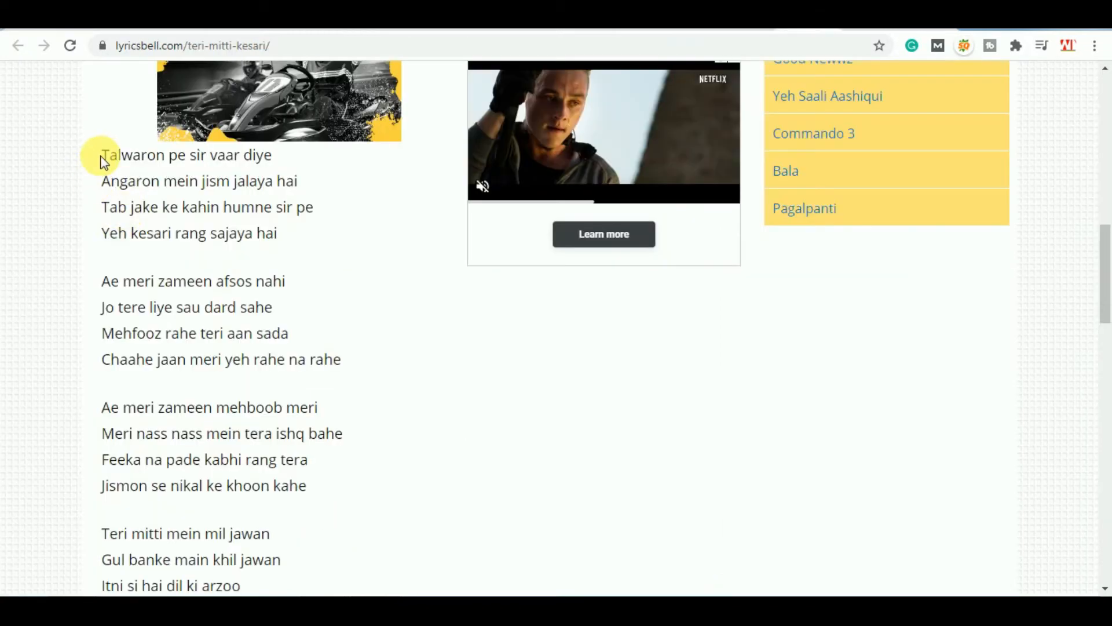
{"action": "left_click_drag", "start_coordinate": [102, 155], "coordinate": [218, 304]}
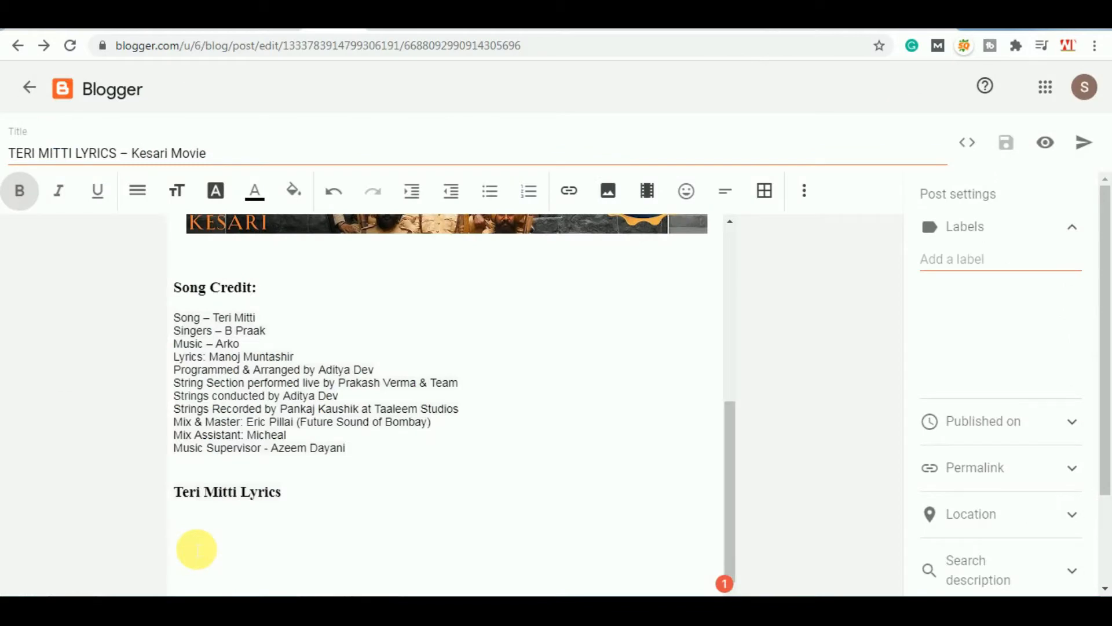
{"action": "right_click", "coordinate": [190, 545]}
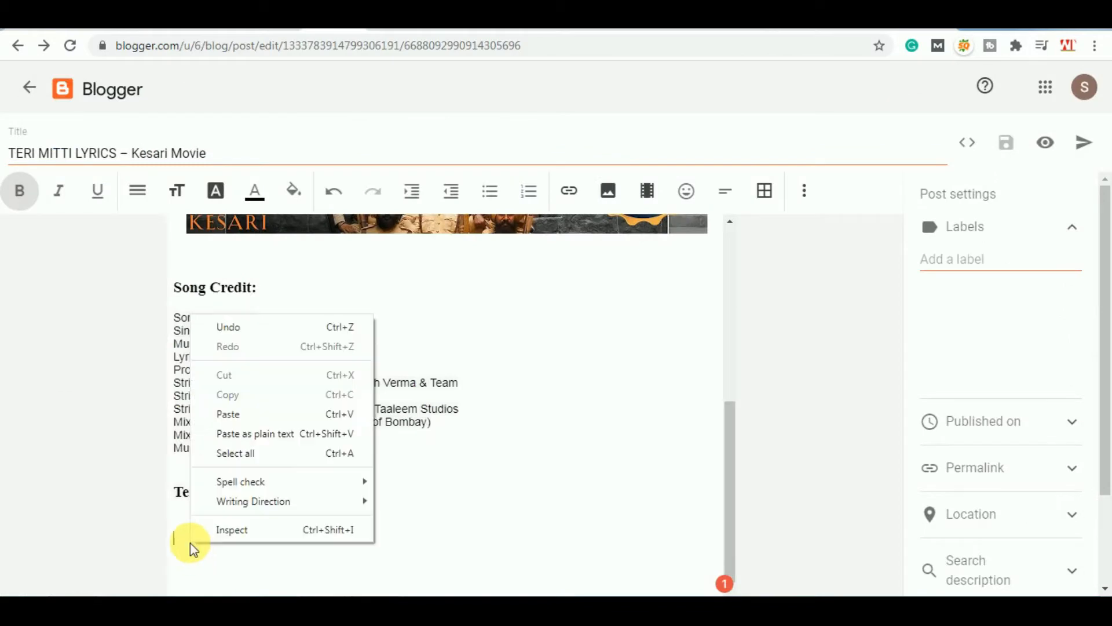
{"action": "left_click", "coordinate": [279, 438]}
{"action": "scroll", "coordinate": [425, 350], "scroll_direction": "up", "scroll_amount": 10}
{"action": "scroll", "coordinate": [425, 351], "scroll_direction": "up", "scroll_amount": 5}
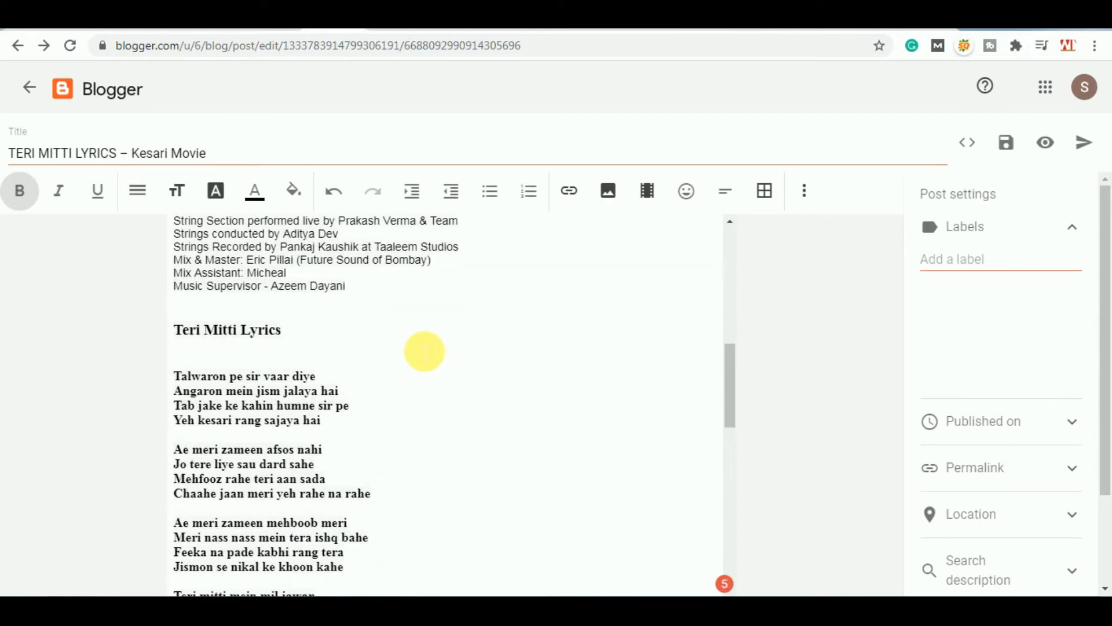
- Delete the "Read more at:" line with the lyricsbell.com link from the end of the pasted lyrics
{"action": "scroll", "coordinate": [425, 350], "scroll_direction": "down", "scroll_amount": 10}
{"action": "scroll", "coordinate": [424, 350], "scroll_direction": "down", "scroll_amount": 3}
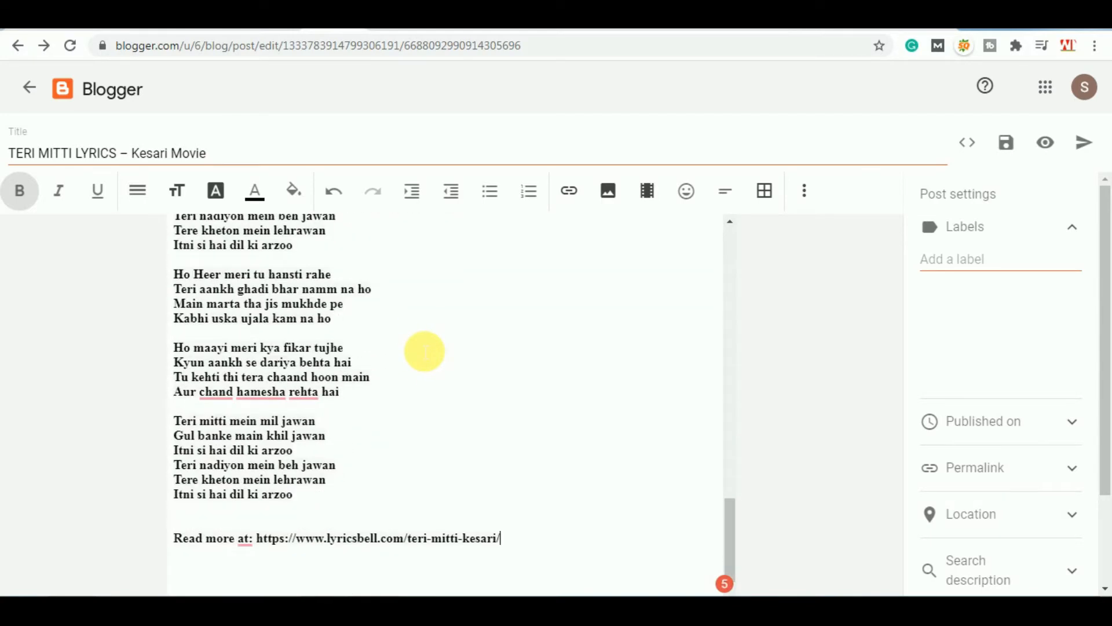
{"action": "left_click_drag", "start_coordinate": [512, 544], "coordinate": [182, 544]}
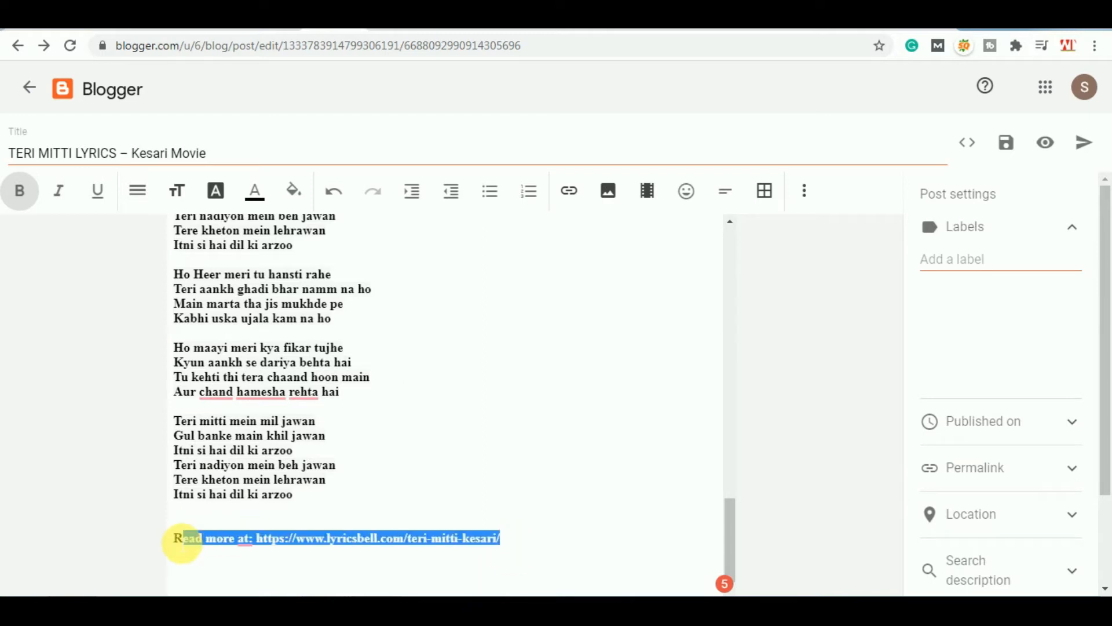
{"action": "key", "text": "BackSpace"}
{"action": "key", "text": "BackSpace"}
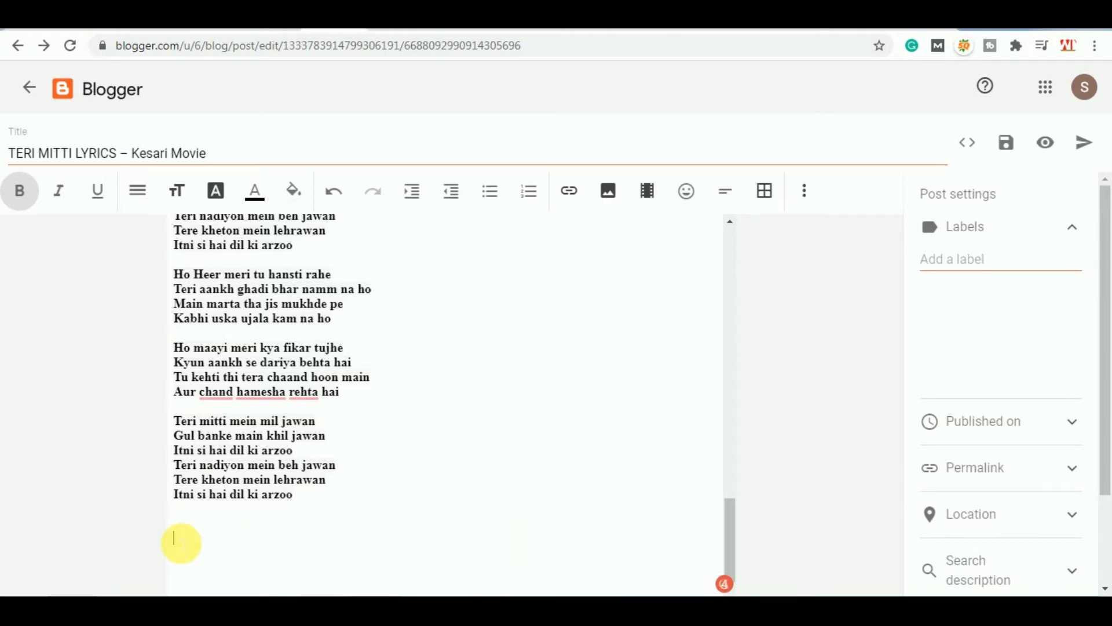
- Remove the bold formatting from all the pasted lyrics, from "Talwaron pe sir vaar diye" to the last line
{"action": "scroll", "coordinate": [186, 267], "scroll_direction": "up", "scroll_amount": 10}
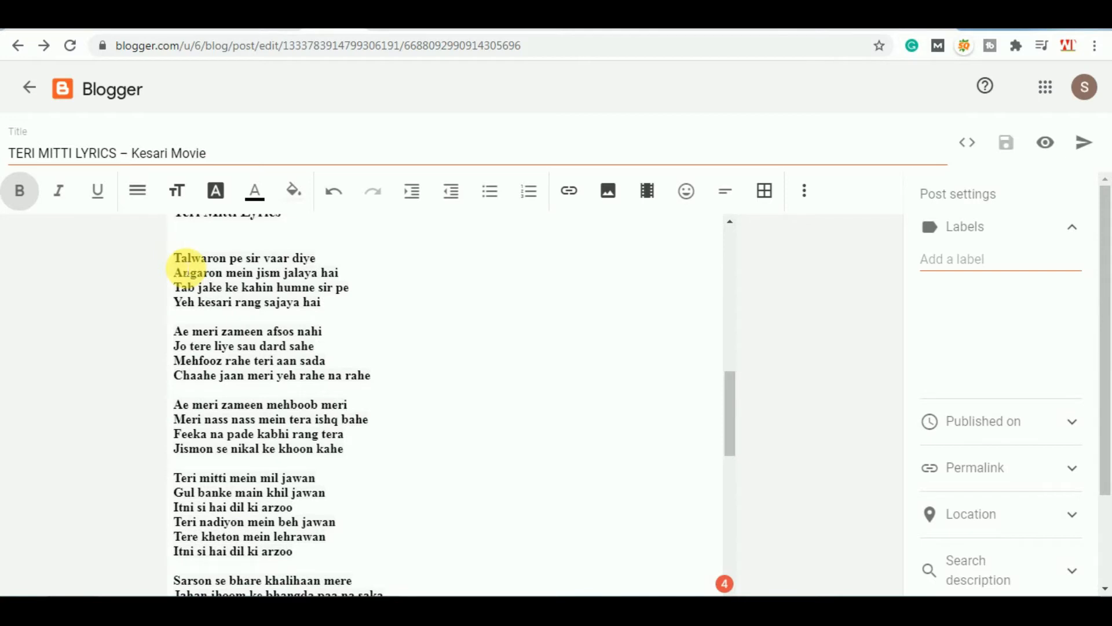
{"action": "left_click_drag", "start_coordinate": [172, 256], "coordinate": [364, 539]}
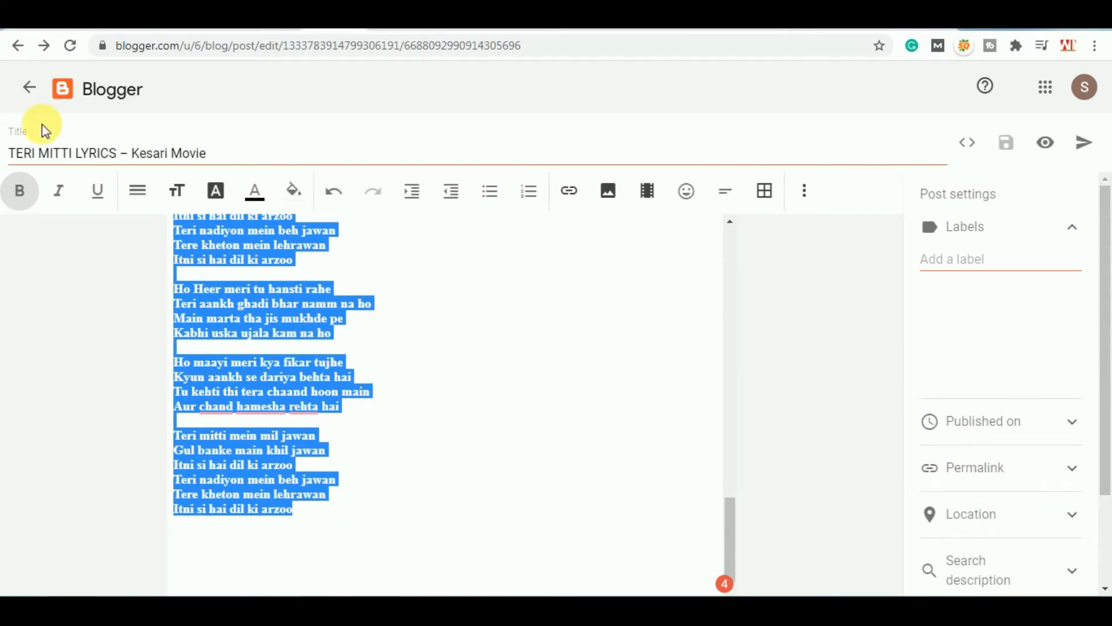
{"action": "left_click", "coordinate": [20, 190]}
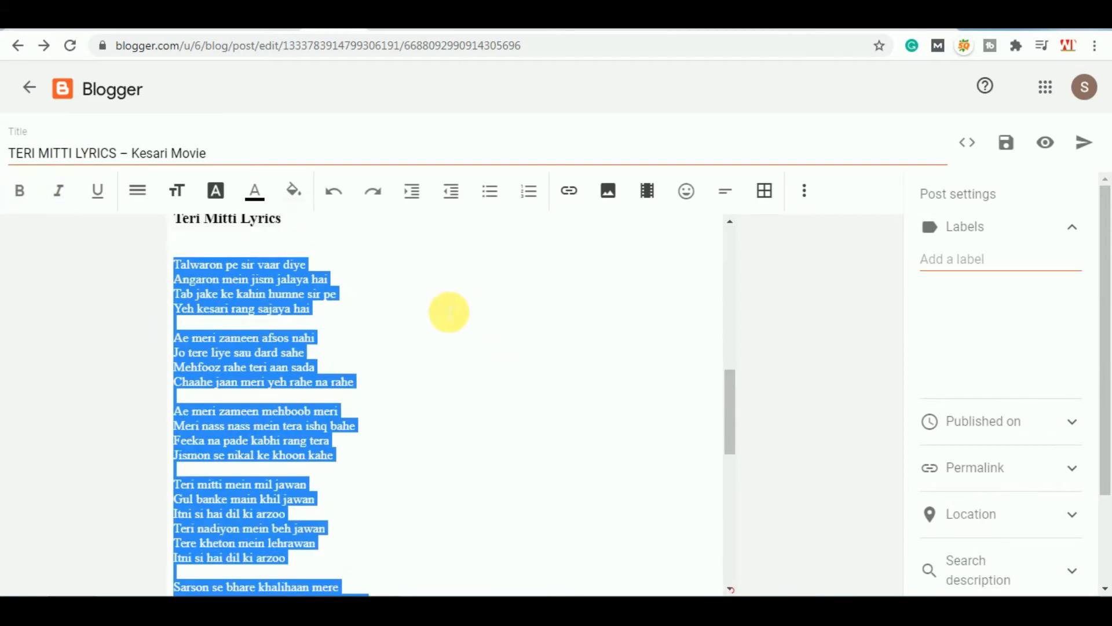
{"action": "left_click", "coordinate": [449, 313]}
- Review the post's layout from the cover image and song credits through to the end of the lyrics
{"action": "scroll", "coordinate": [449, 313], "scroll_direction": "up", "scroll_amount": 4}
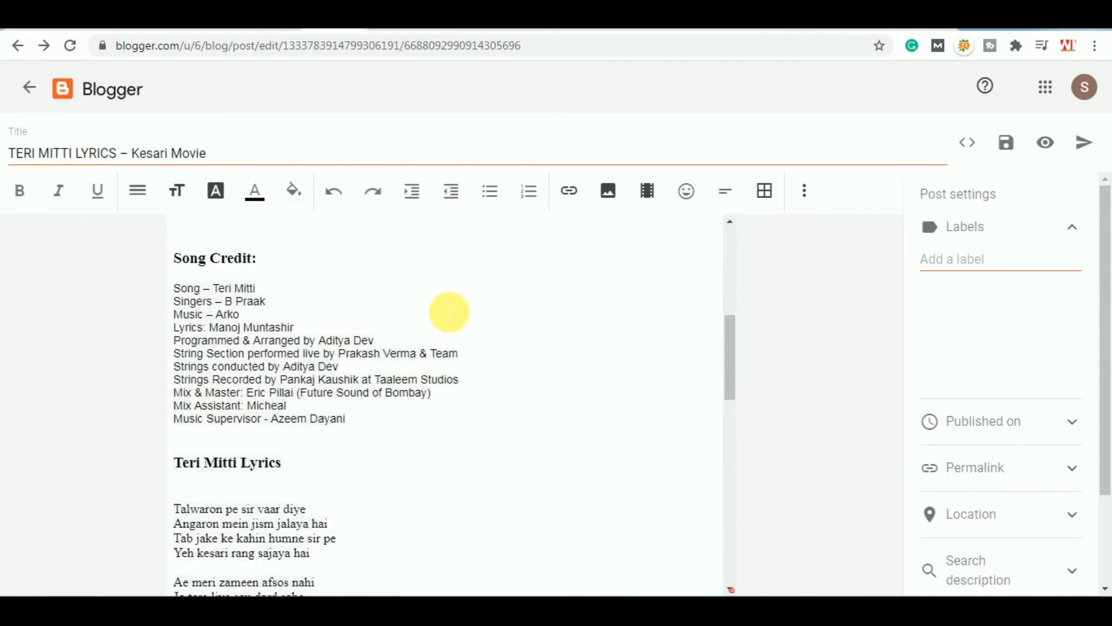
{"action": "scroll", "coordinate": [449, 312], "scroll_direction": "down", "scroll_amount": 6}
{"action": "scroll", "coordinate": [449, 313], "scroll_direction": "down", "scroll_amount": 5}
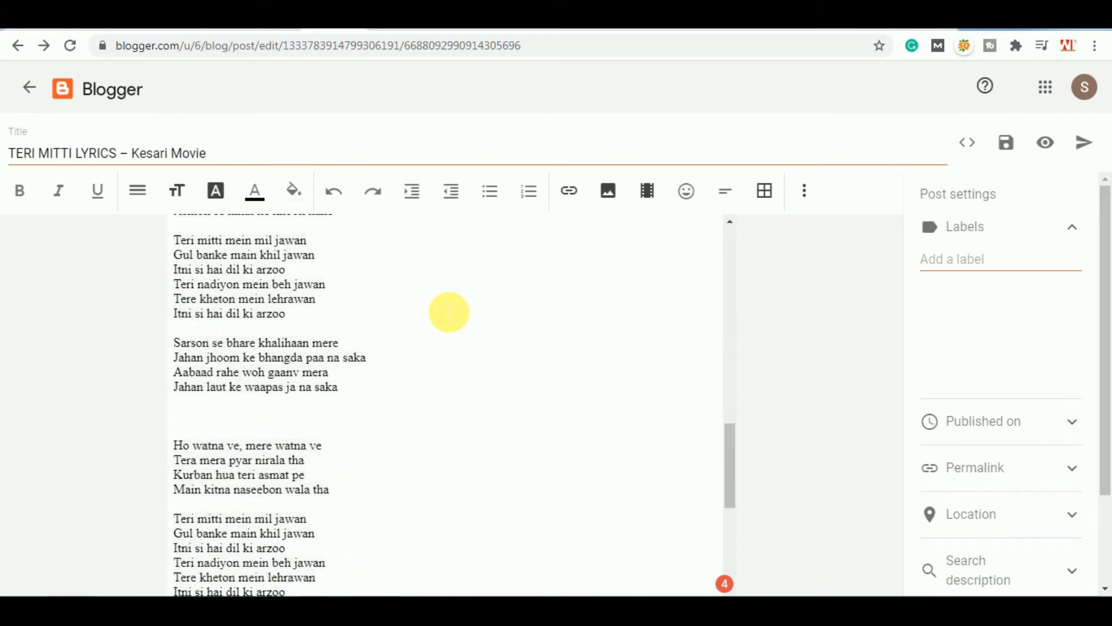
{"action": "scroll", "coordinate": [449, 313], "scroll_direction": "down", "scroll_amount": 2}
{"action": "scroll", "coordinate": [449, 312], "scroll_direction": "up", "scroll_amount": 9}
{"action": "scroll", "coordinate": [449, 313], "scroll_direction": "up", "scroll_amount": 7}
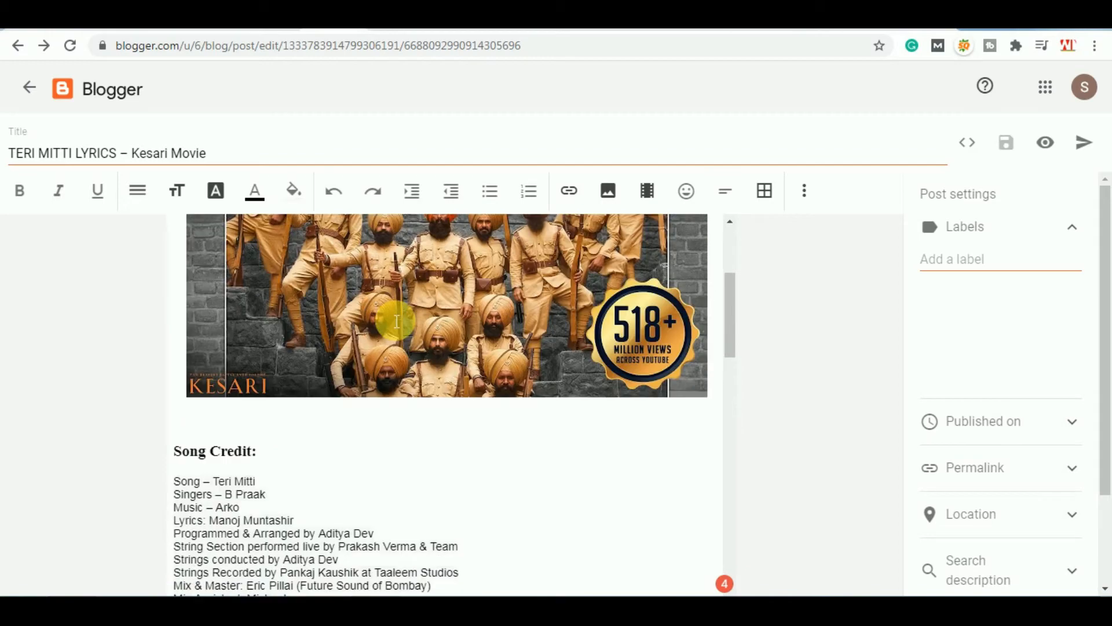
{"action": "scroll", "coordinate": [392, 318], "scroll_direction": "down", "scroll_amount": 9}
{"action": "scroll", "coordinate": [313, 321], "scroll_direction": "up", "scroll_amount": 4}
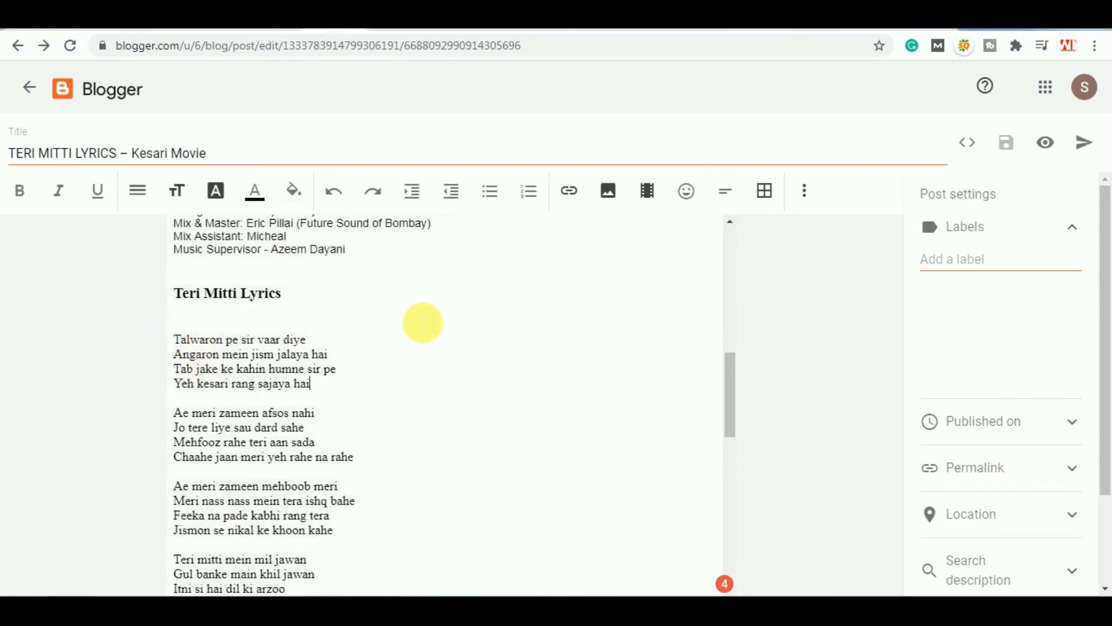
{"action": "scroll", "coordinate": [423, 322], "scroll_direction": "up", "scroll_amount": 8}
{"action": "scroll", "coordinate": [422, 323], "scroll_direction": "up", "scroll_amount": 1}
{"action": "scroll", "coordinate": [423, 323], "scroll_direction": "down", "scroll_amount": 9}
{"action": "scroll", "coordinate": [423, 323], "scroll_direction": "down", "scroll_amount": 11}
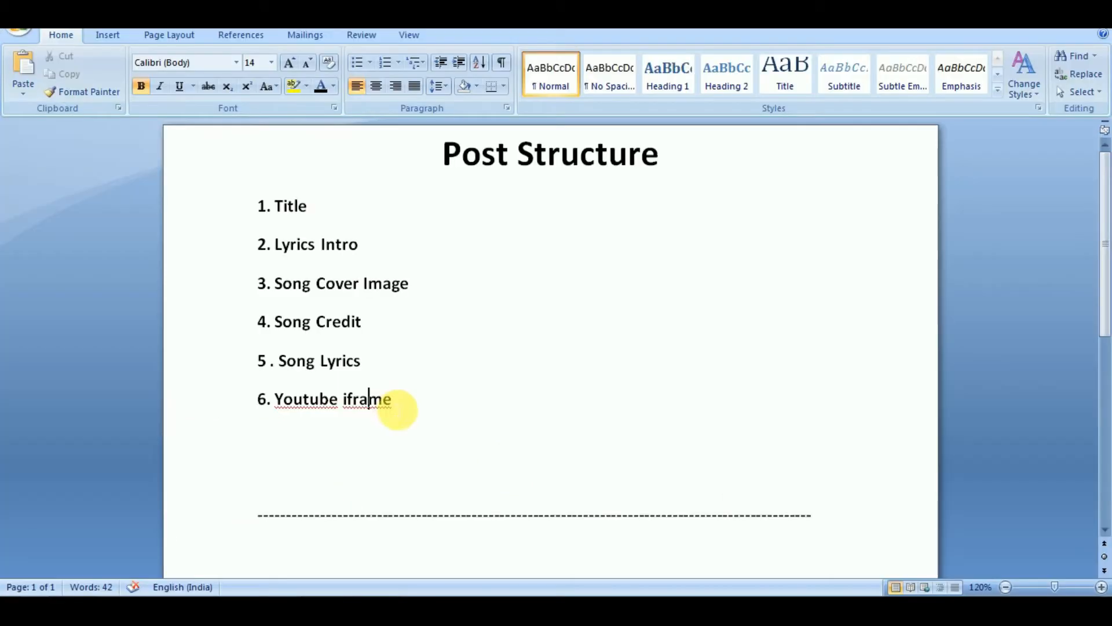
- Following the Youtube iframe item of the Post Structure document, copy the embed code of the Teri Mitti video on YouTube
{"action": "left_click_drag", "start_coordinate": [397, 409], "coordinate": [311, 407]}
{"action": "left_click", "coordinate": [419, 417]}
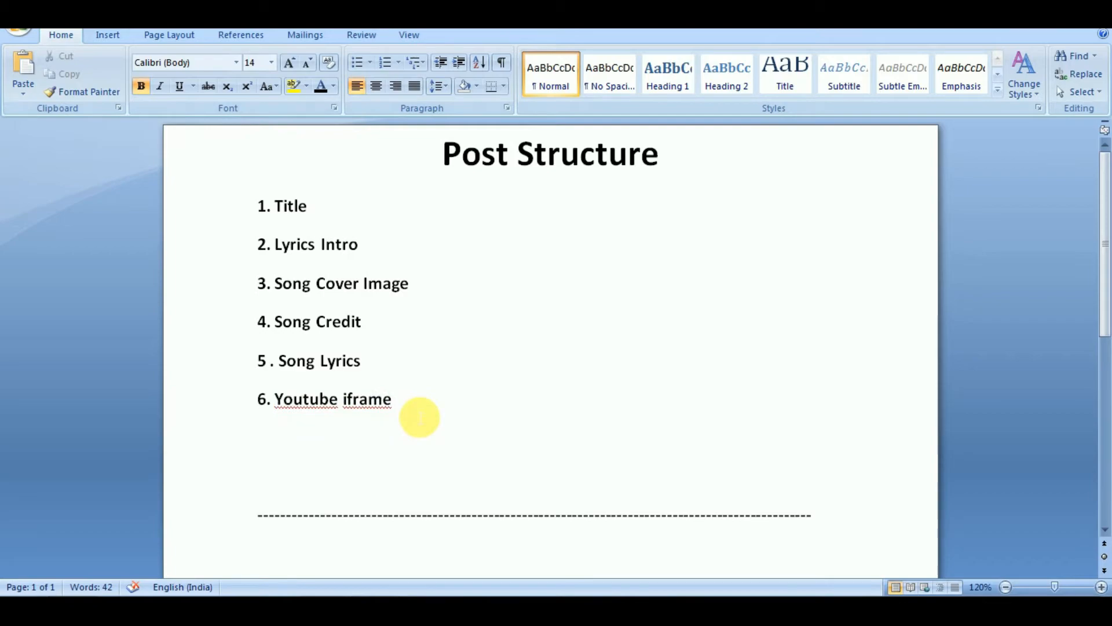
{"action": "key", "text": "alt+Tab"}
{"action": "key", "text": "alt+Tab"}
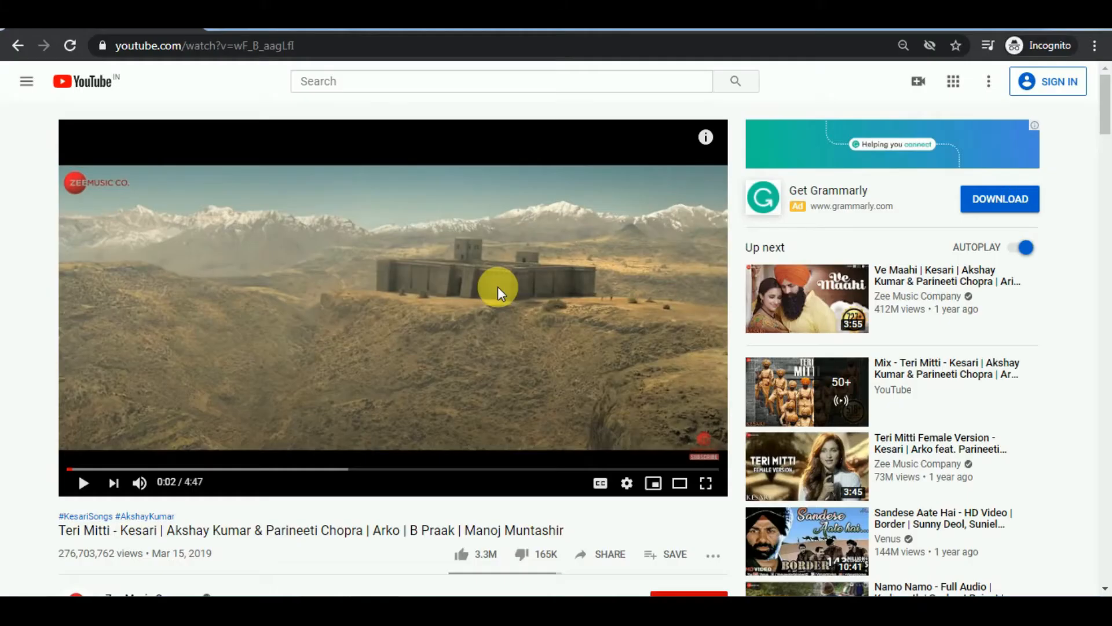
{"action": "scroll", "coordinate": [186, 347], "scroll_direction": "down", "scroll_amount": 3}
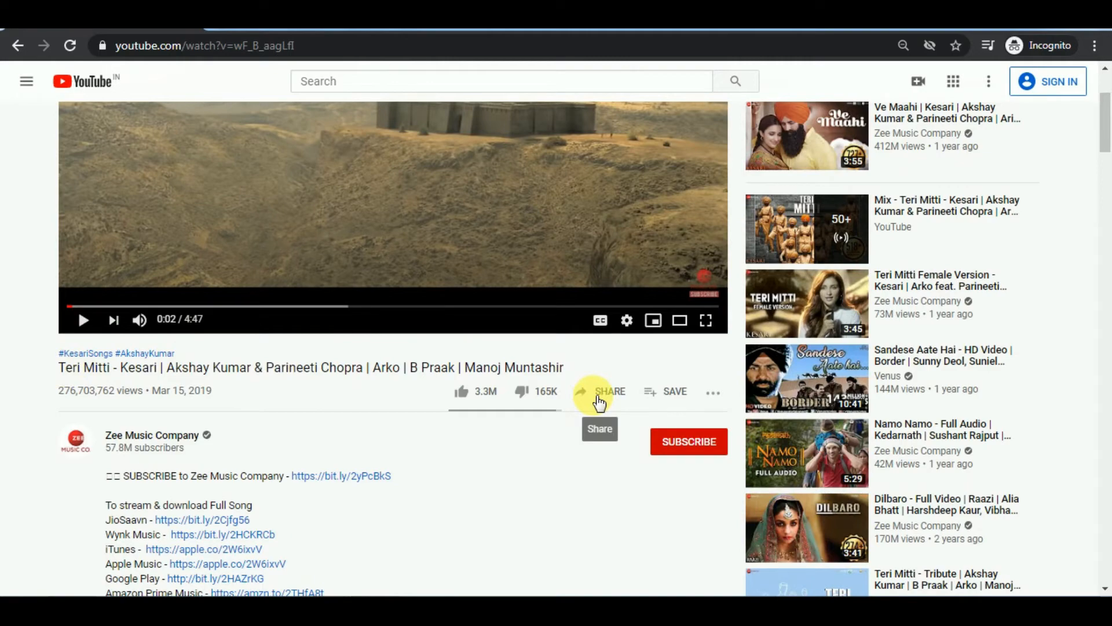
{"action": "left_click", "coordinate": [599, 400]}
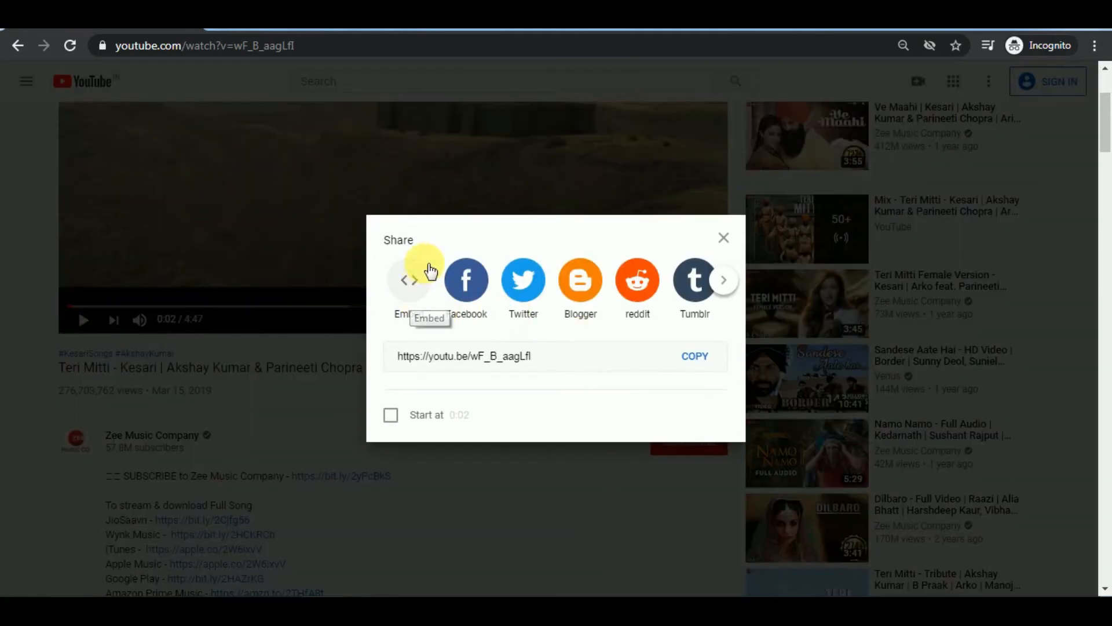
{"action": "left_click", "coordinate": [409, 279]}
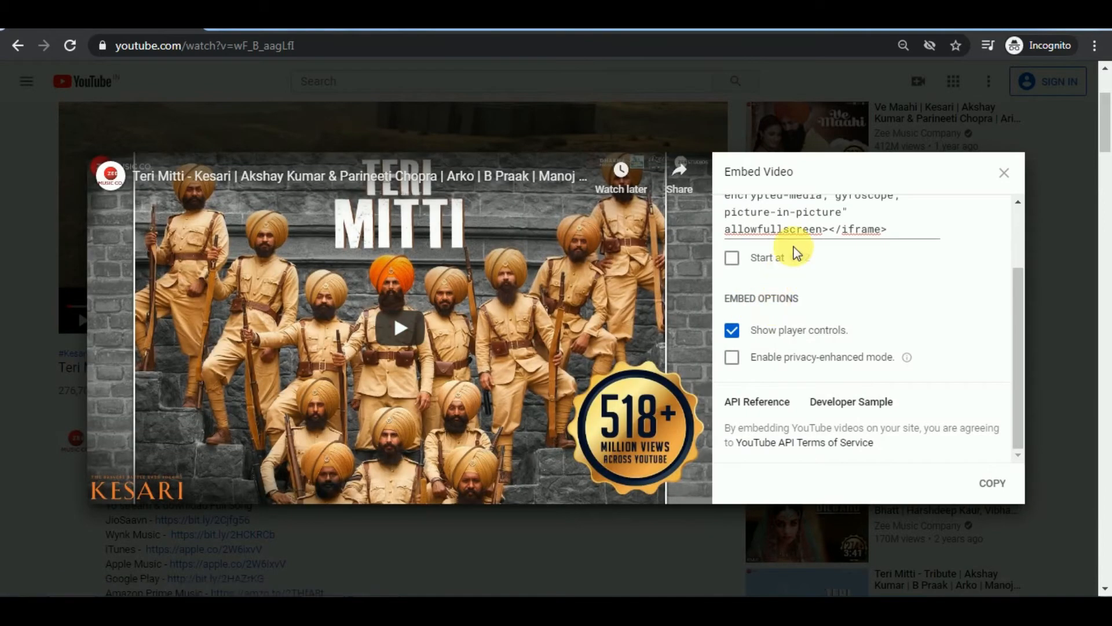
{"action": "scroll", "coordinate": [796, 249], "scroll_direction": "up", "scroll_amount": 3}
{"action": "scroll", "coordinate": [825, 239], "scroll_direction": "down", "scroll_amount": 2}
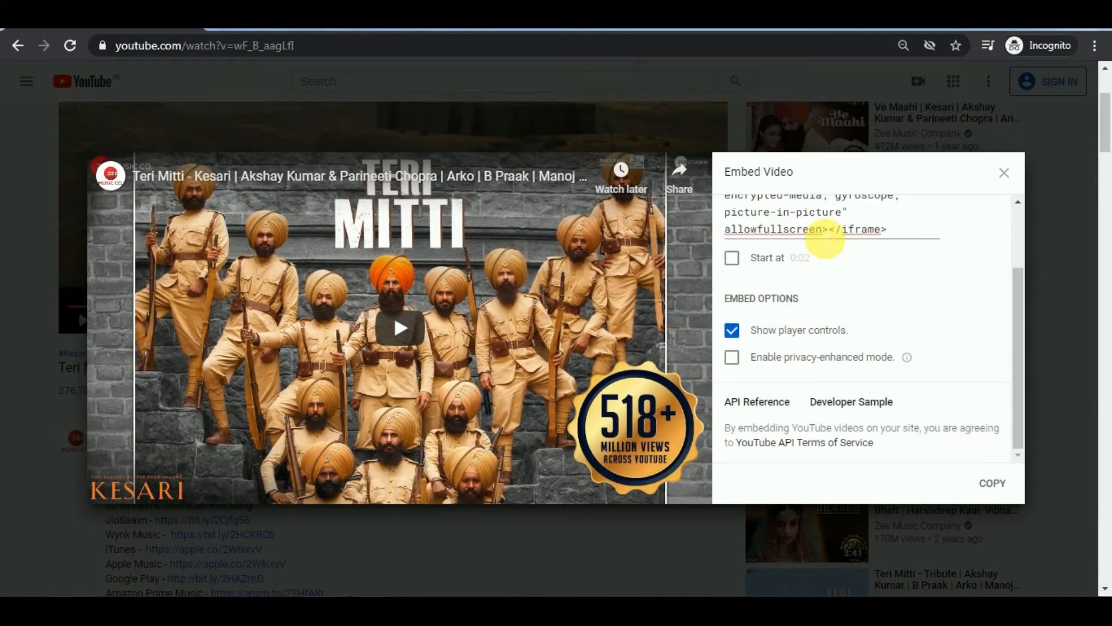
{"action": "scroll", "coordinate": [914, 382], "scroll_direction": "up", "scroll_amount": 3}
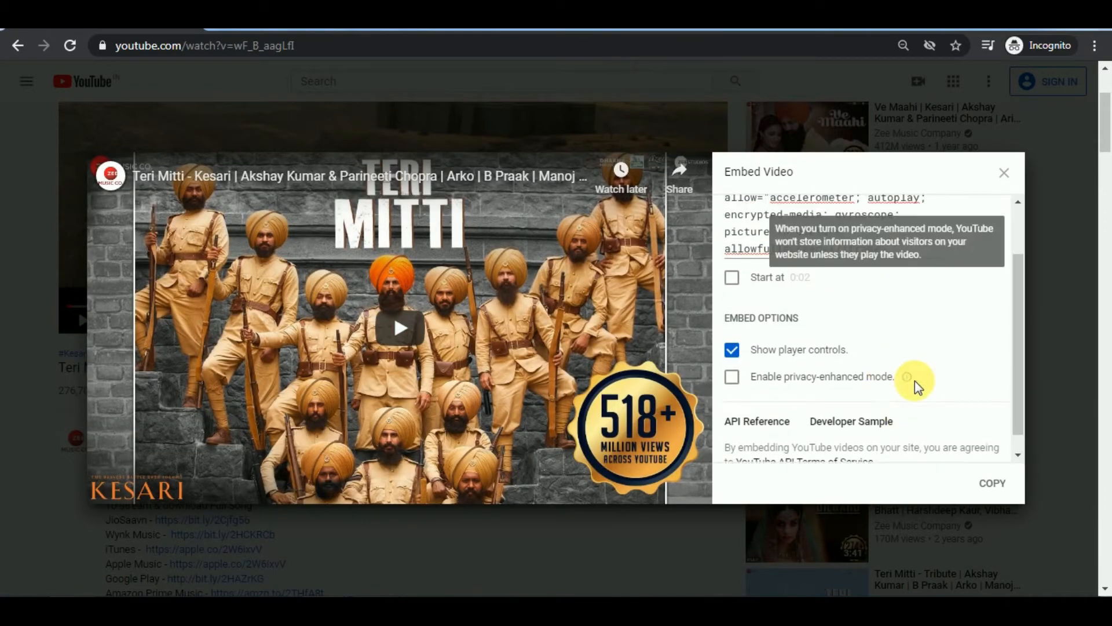
{"action": "left_click", "coordinate": [1005, 489]}
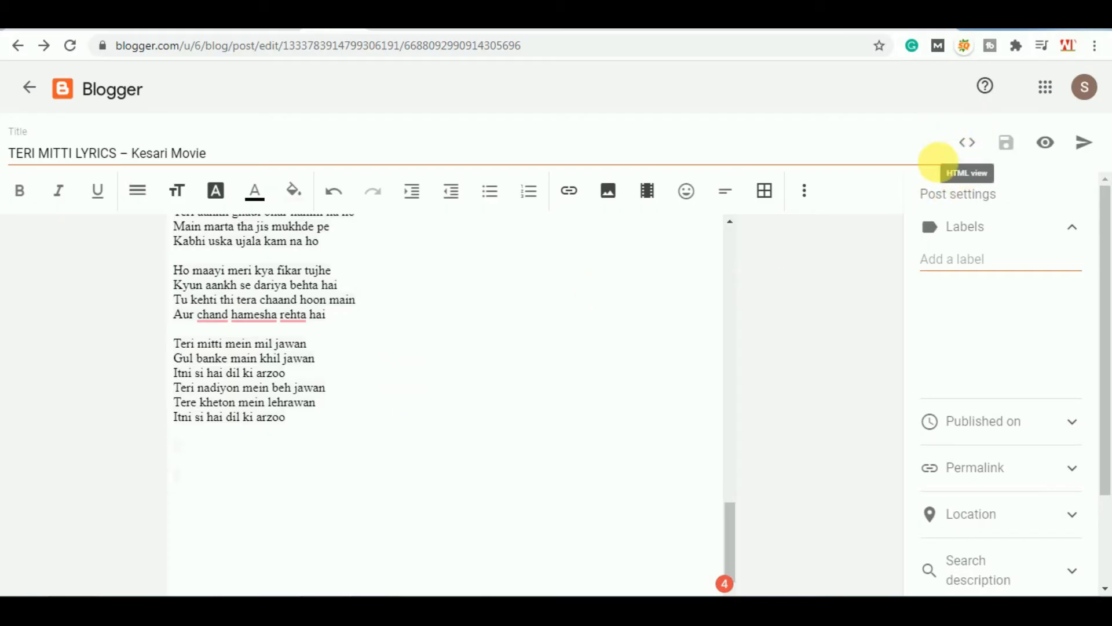
- Paste the copied YouTube iframe code into the post's HTML source below the last lyrics line and save the post
{"action": "left_click", "coordinate": [979, 155]}
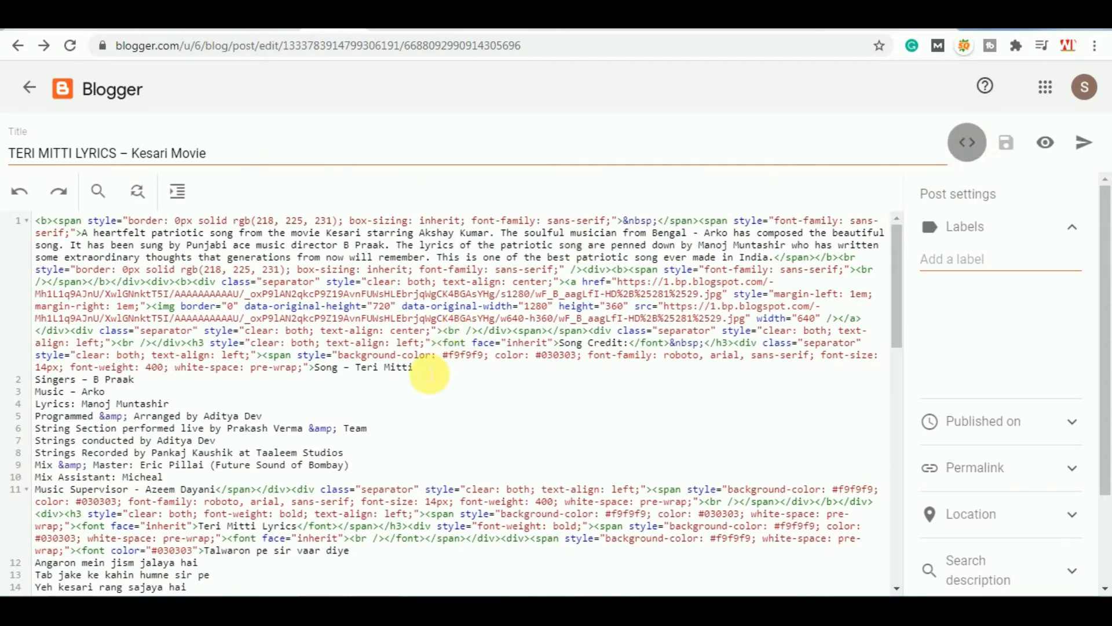
{"action": "scroll", "coordinate": [429, 374], "scroll_direction": "down", "scroll_amount": 5}
{"action": "scroll", "coordinate": [429, 374], "scroll_direction": "down", "scroll_amount": 5}
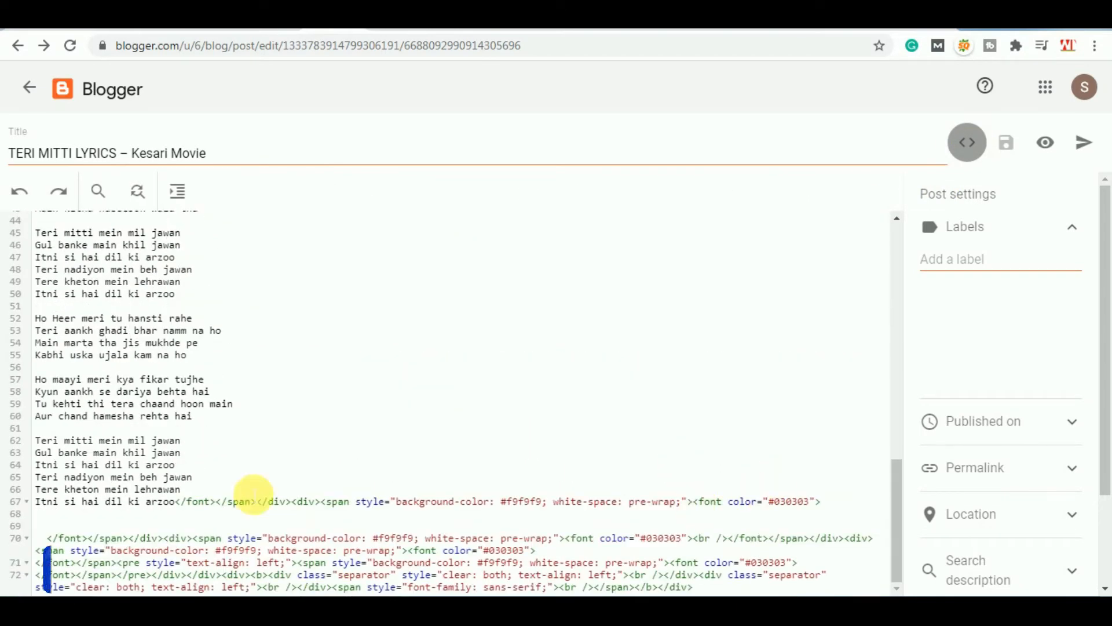
{"action": "left_click", "coordinate": [116, 528]}
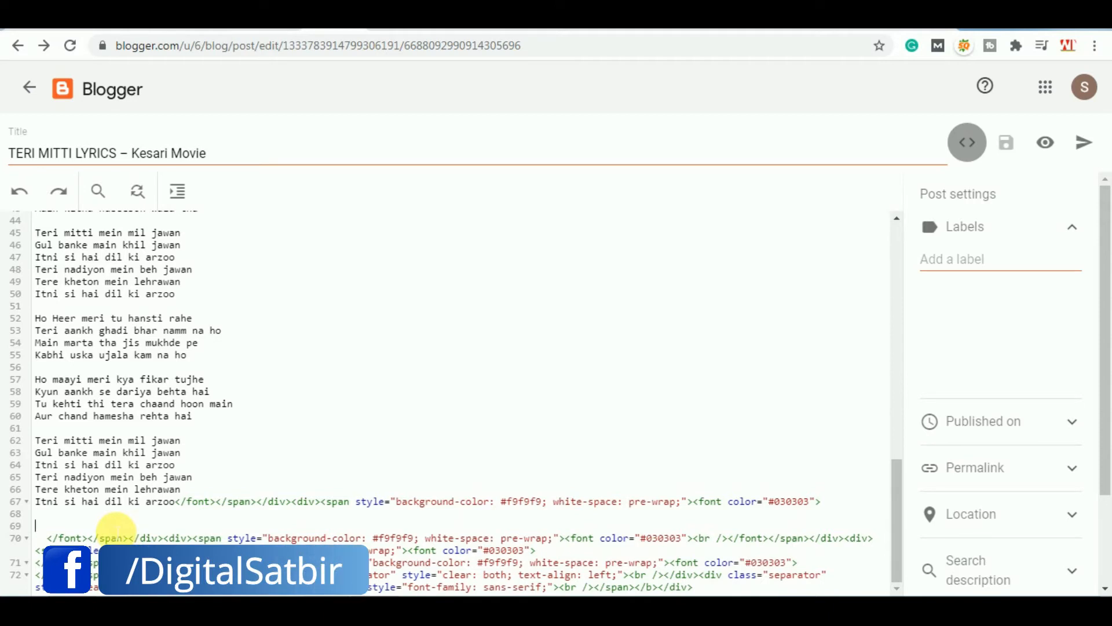
{"action": "key", "text": "ctrl+v"}
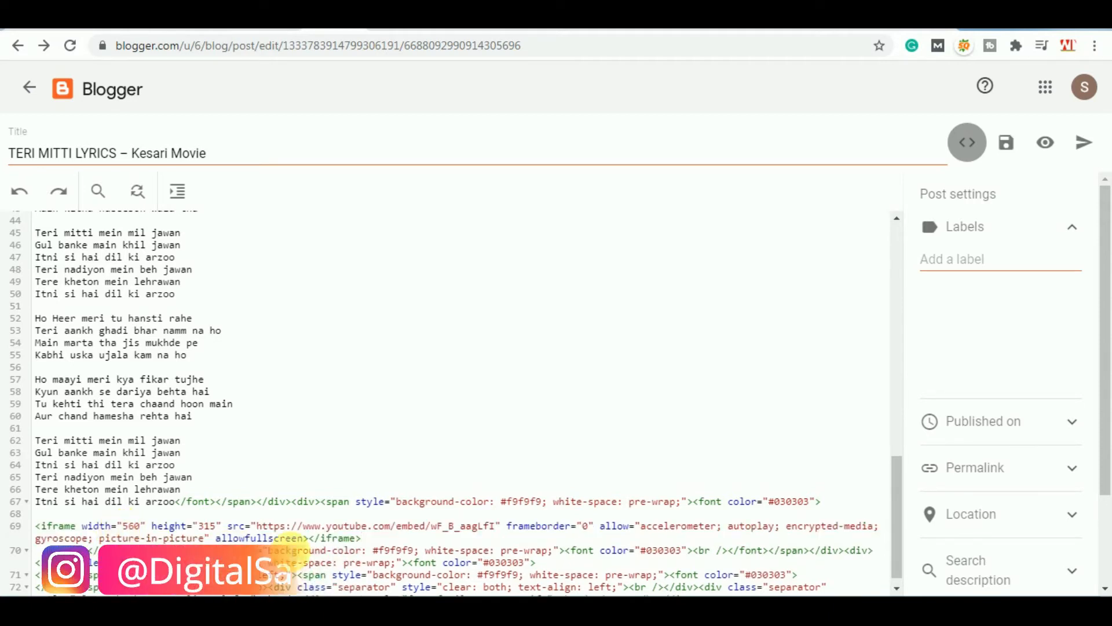
{"action": "key", "text": "Return"}
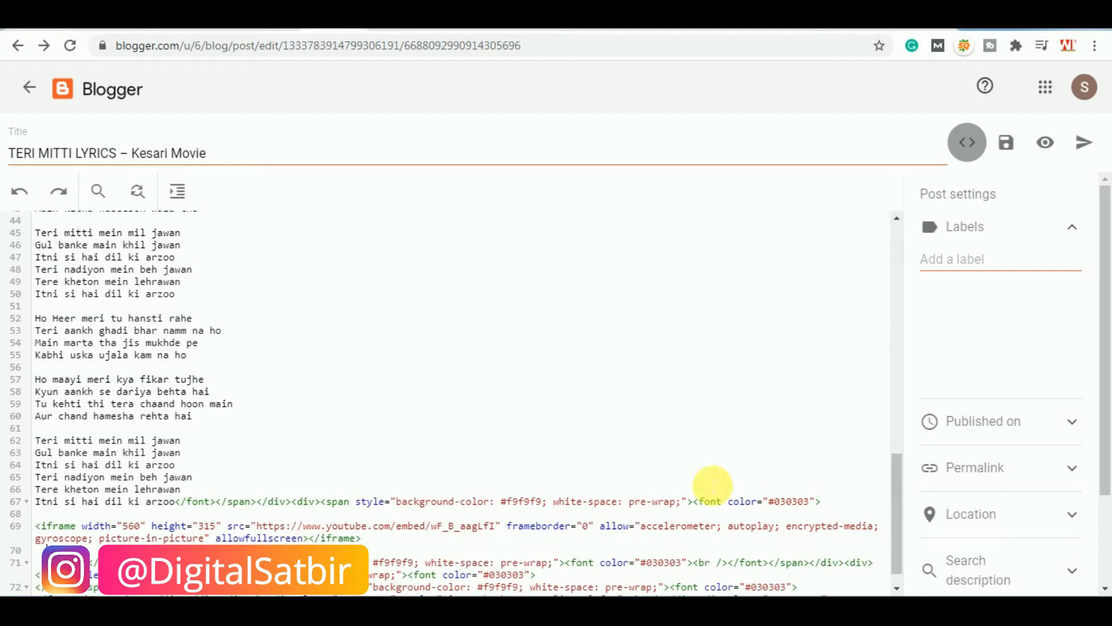
{"action": "left_click", "coordinate": [1001, 145]}
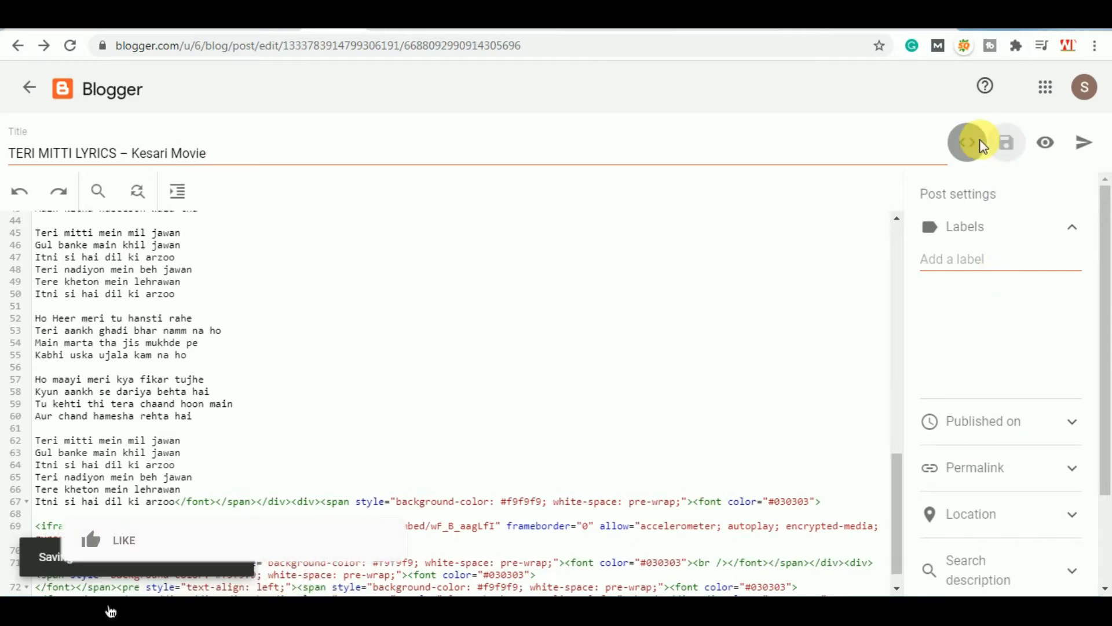
- Return to the compose view and examine the post from the intro and cover image through the lyrics to the embedded video
{"action": "left_click", "coordinate": [966, 146]}
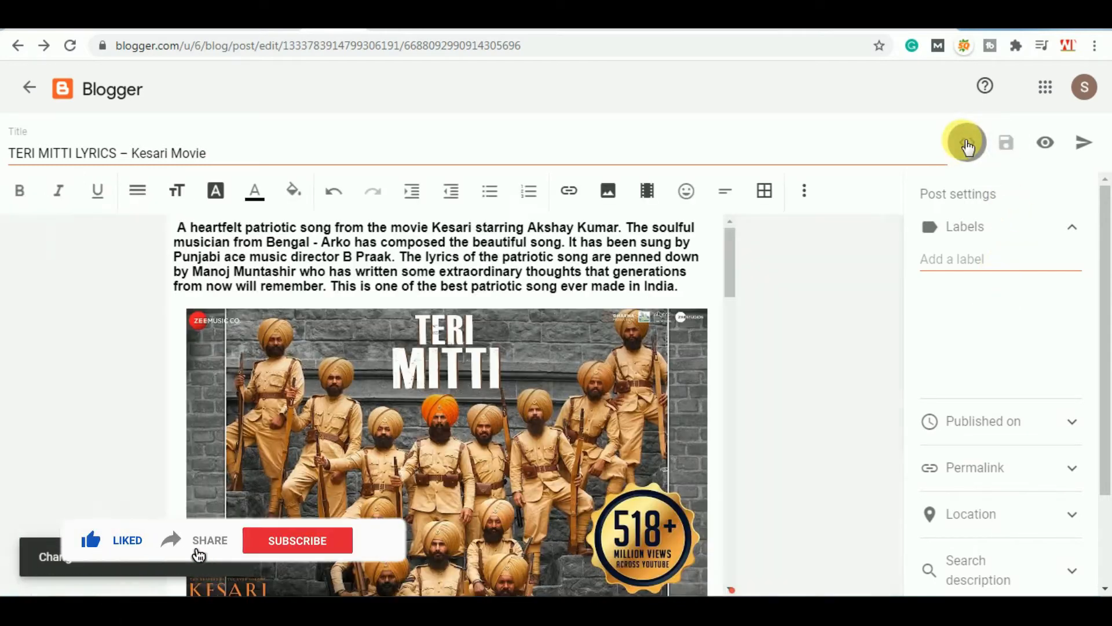
{"action": "scroll", "coordinate": [663, 316], "scroll_direction": "down", "scroll_amount": 10}
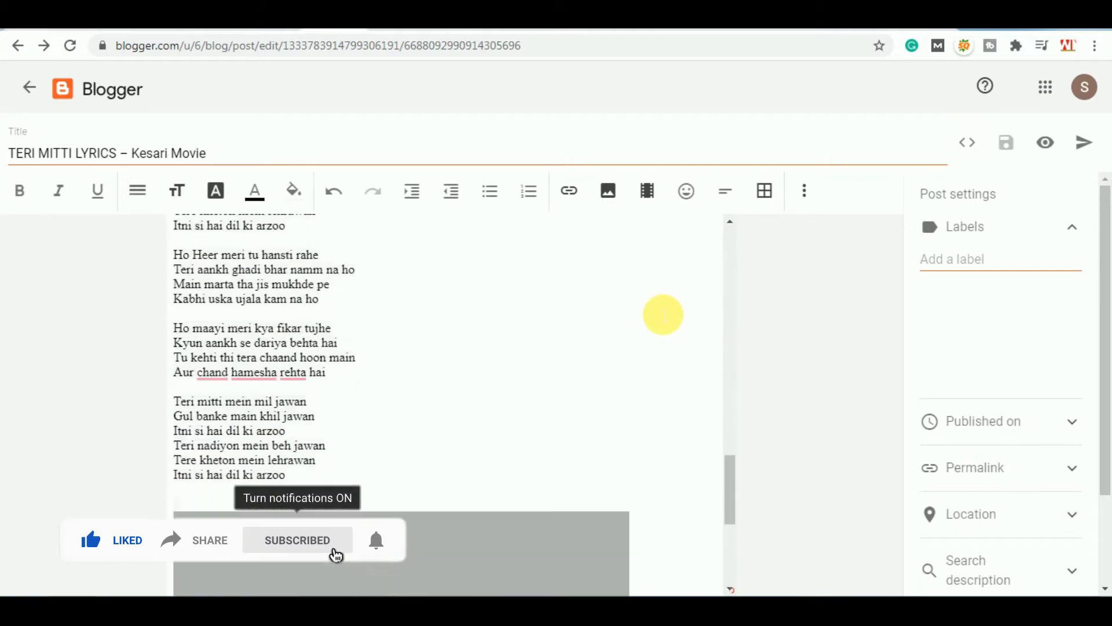
{"action": "scroll", "coordinate": [664, 315], "scroll_direction": "down", "scroll_amount": 5}
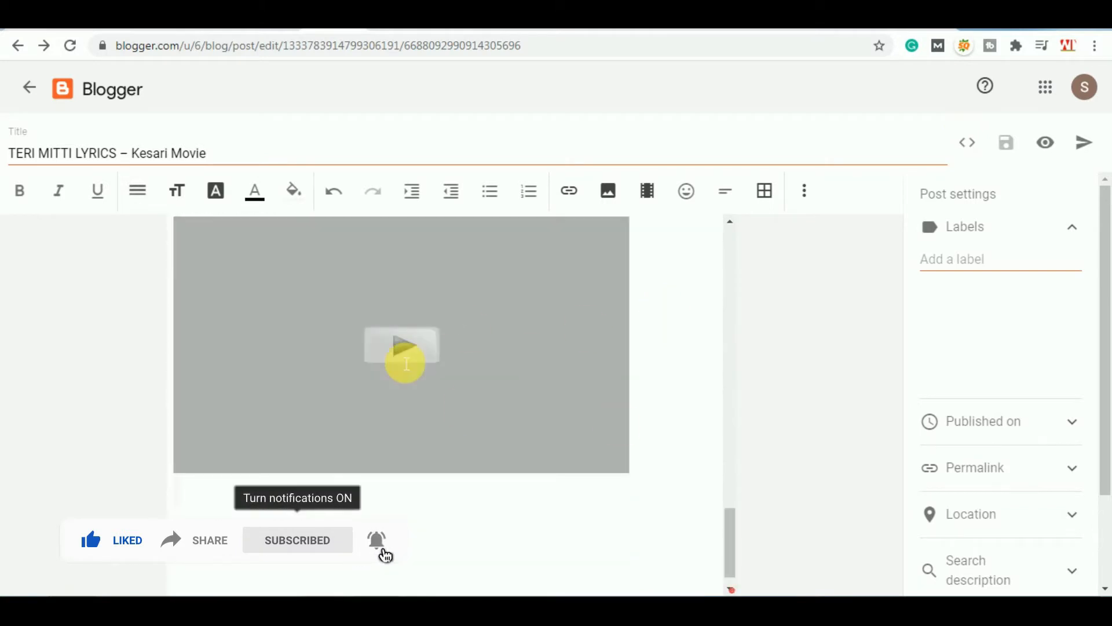
{"action": "scroll", "coordinate": [406, 364], "scroll_direction": "up", "scroll_amount": 3}
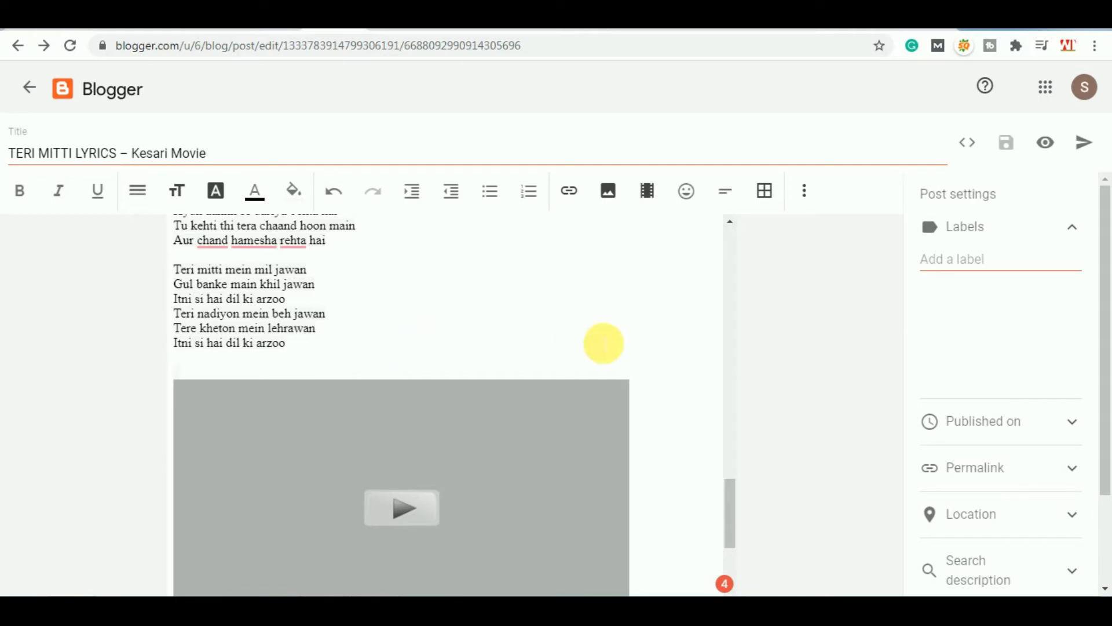
{"action": "scroll", "coordinate": [603, 344], "scroll_direction": "up", "scroll_amount": 15}
{"action": "scroll", "coordinate": [603, 344], "scroll_direction": "up", "scroll_amount": 10}
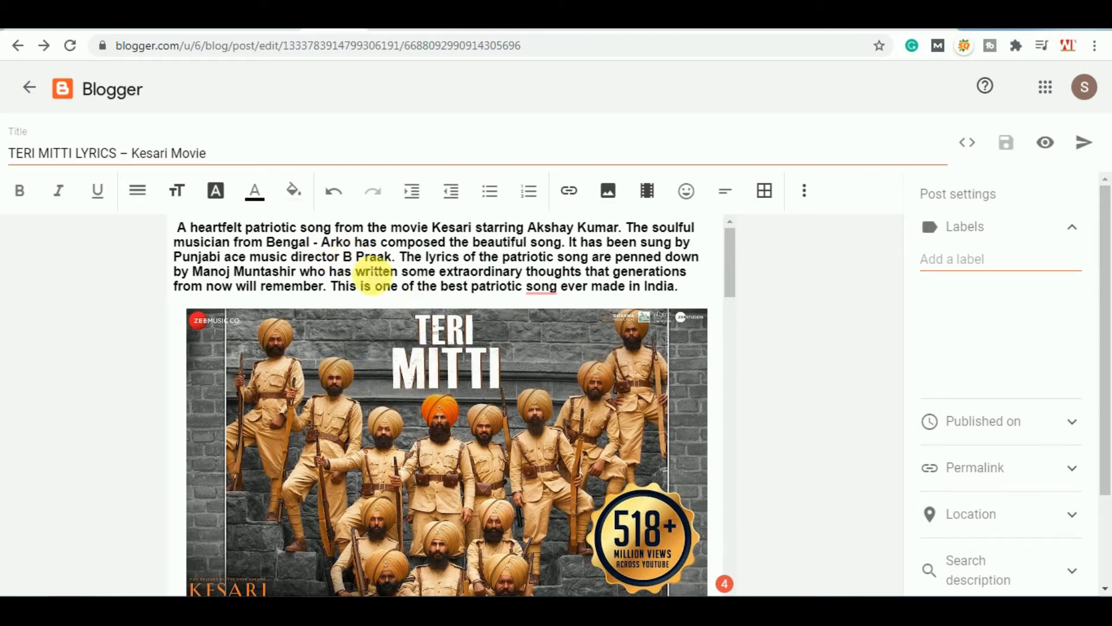
{"action": "scroll", "coordinate": [376, 298], "scroll_direction": "down", "scroll_amount": 15}
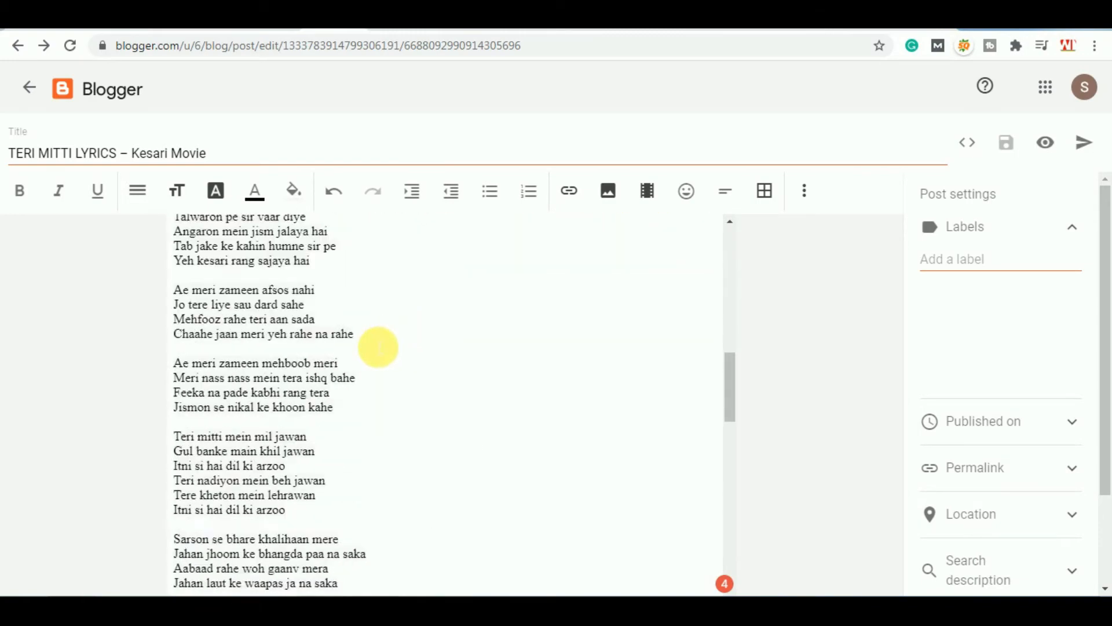
{"action": "scroll", "coordinate": [378, 348], "scroll_direction": "down", "scroll_amount": 9}
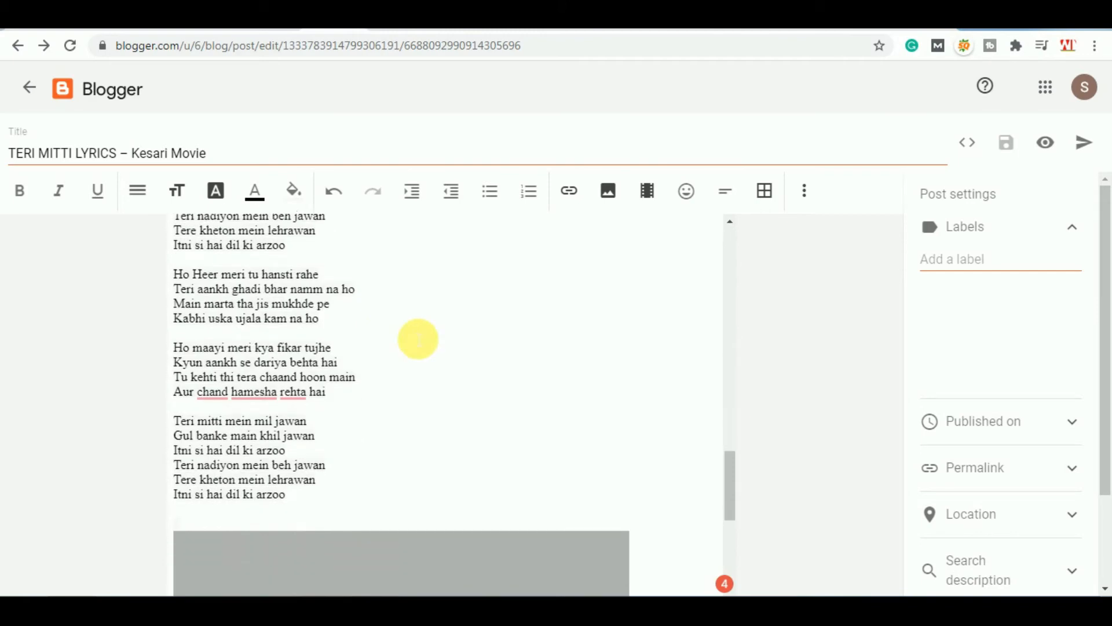
{"action": "scroll", "coordinate": [418, 339], "scroll_direction": "down", "scroll_amount": 4}
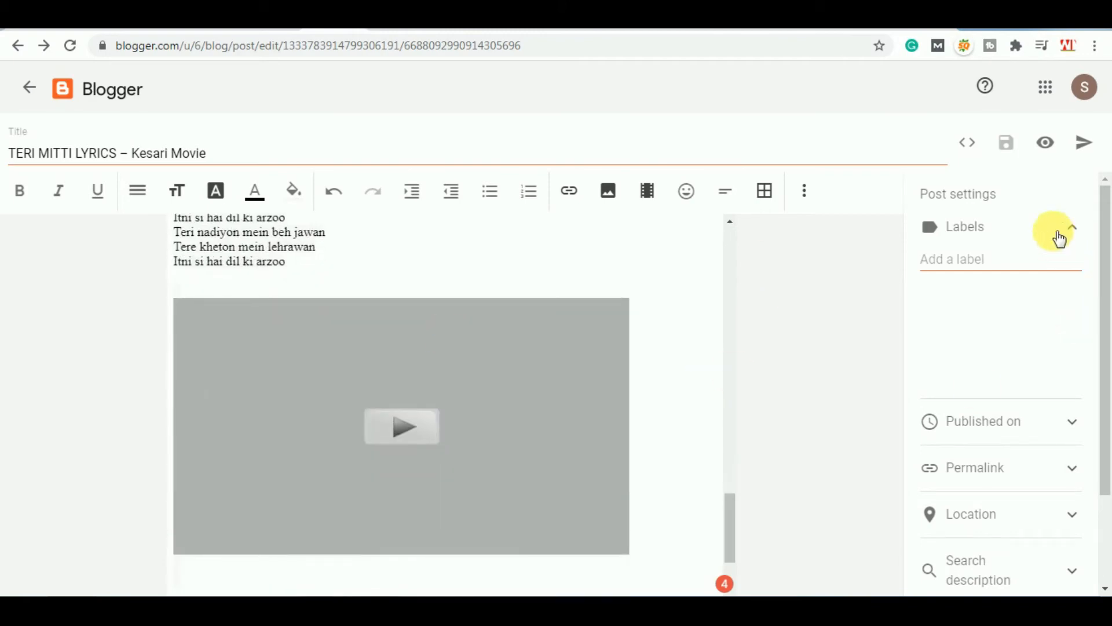
- Preview the post and examine its title, intro, cover image, song credits, lyrics, embedded video and the page's end
{"action": "left_click", "coordinate": [1046, 145]}
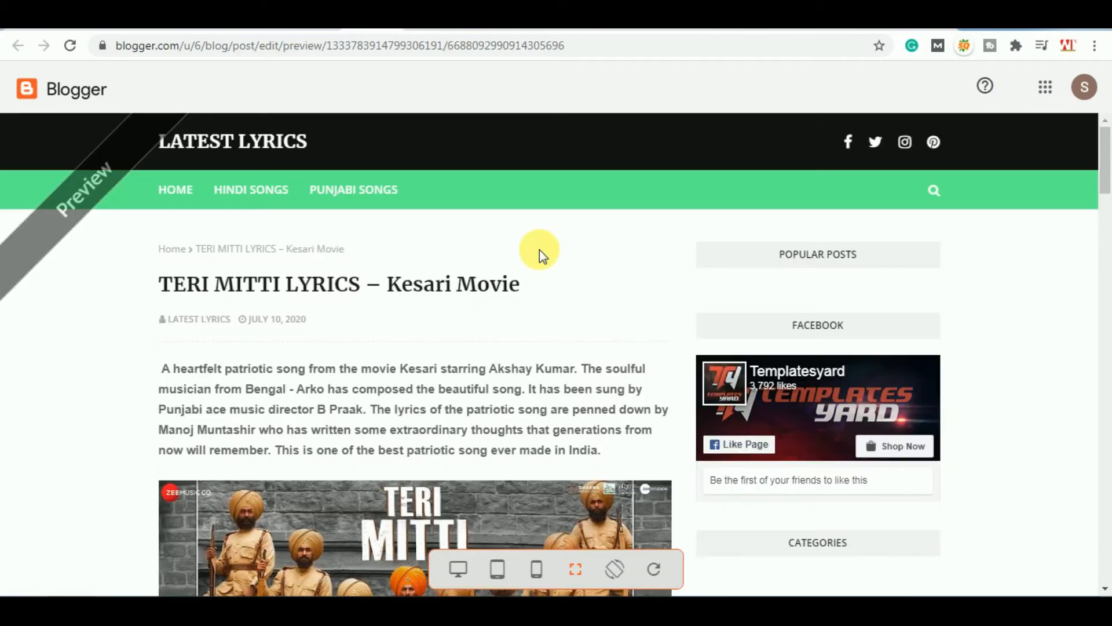
{"action": "scroll", "coordinate": [540, 249], "scroll_direction": "down", "scroll_amount": 1}
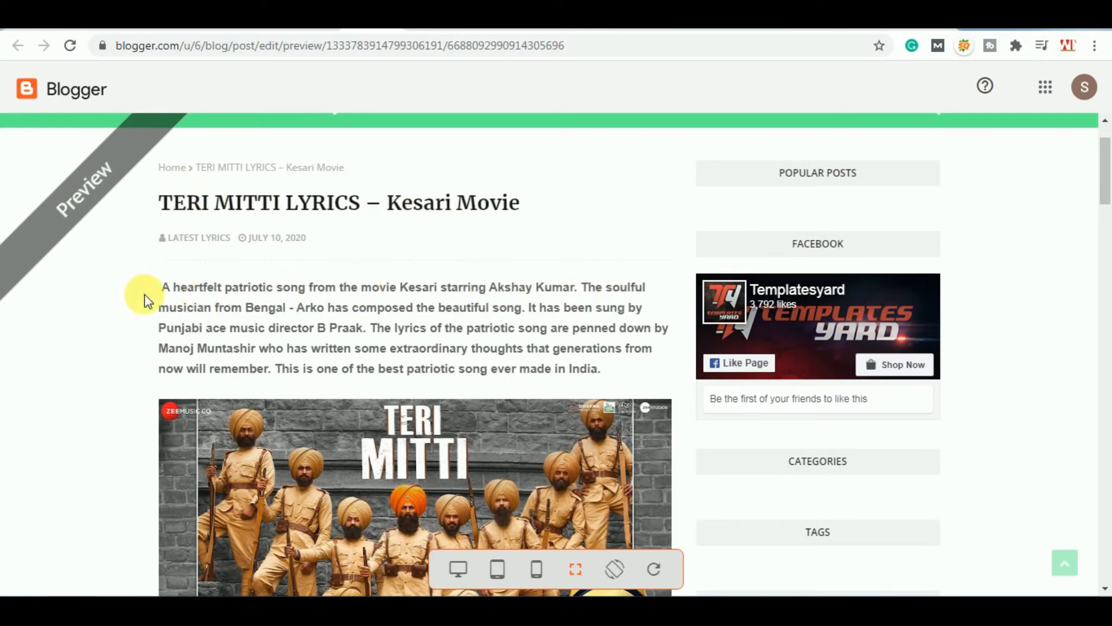
{"action": "scroll", "coordinate": [399, 339], "scroll_direction": "down", "scroll_amount": 8}
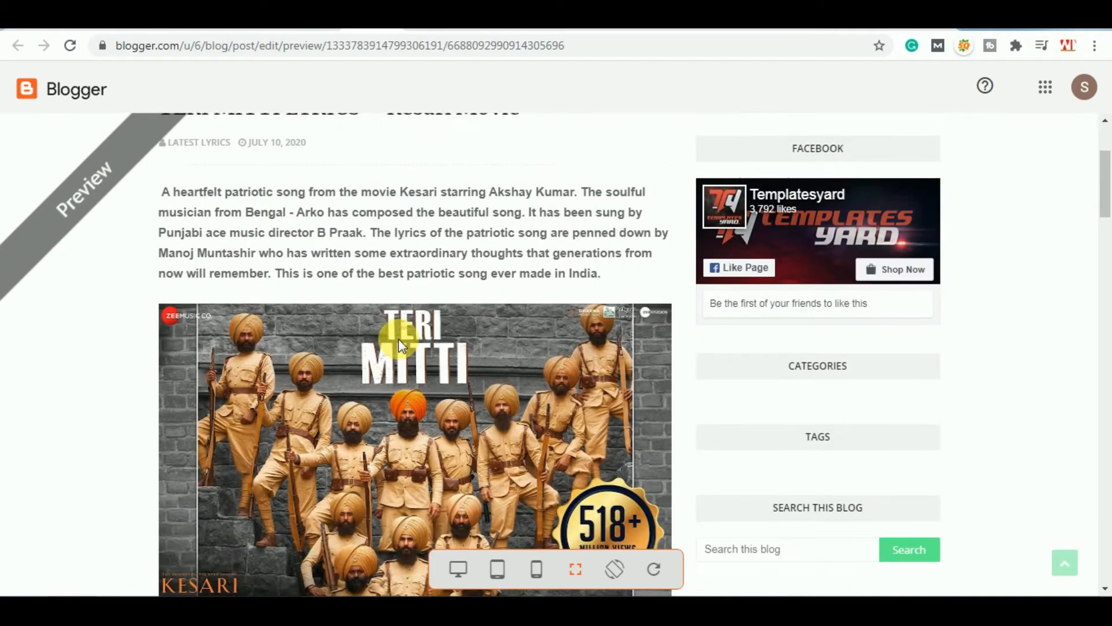
{"action": "scroll", "coordinate": [285, 312], "scroll_direction": "down", "scroll_amount": 2}
{"action": "scroll", "coordinate": [365, 321], "scroll_direction": "down", "scroll_amount": 4}
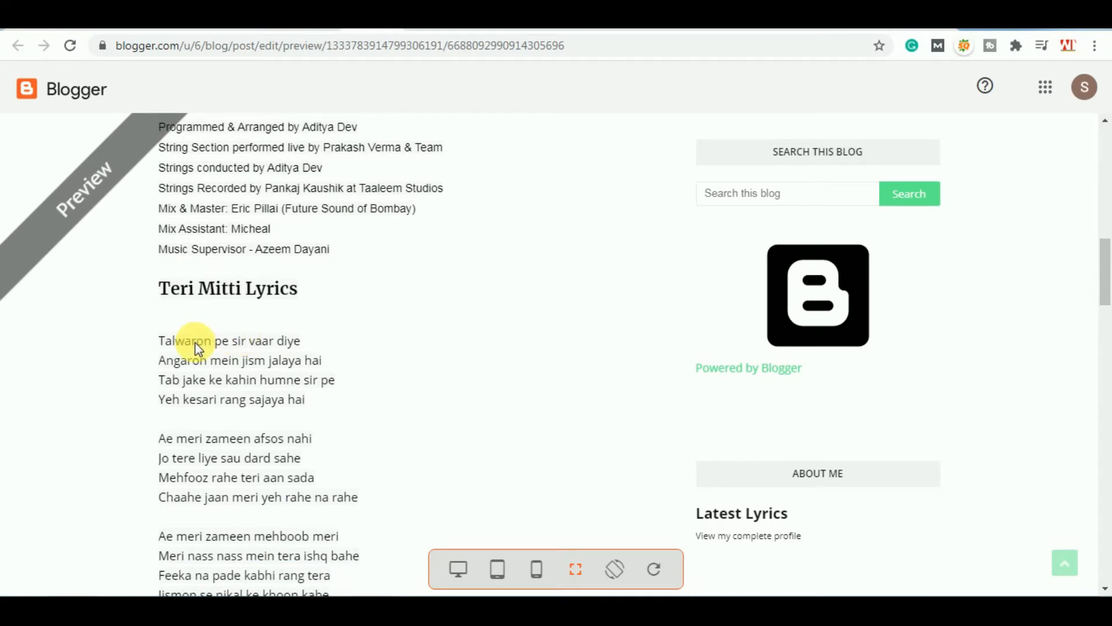
{"action": "scroll", "coordinate": [239, 345], "scroll_direction": "down", "scroll_amount": 6}
{"action": "scroll", "coordinate": [240, 344], "scroll_direction": "down", "scroll_amount": 16}
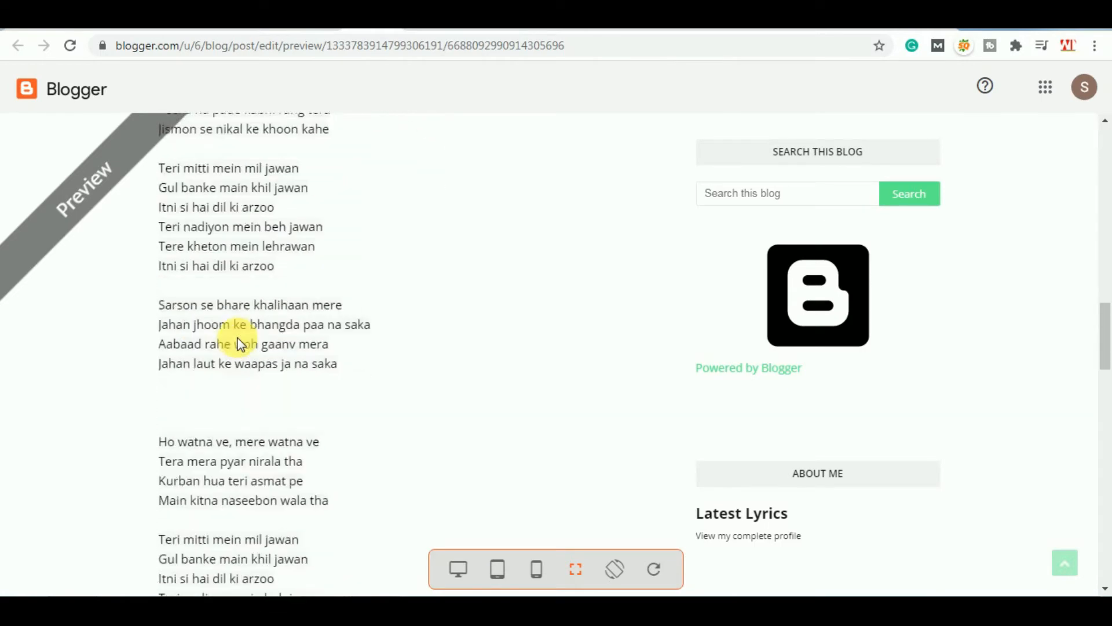
{"action": "scroll", "coordinate": [239, 341], "scroll_direction": "down", "scroll_amount": 9}
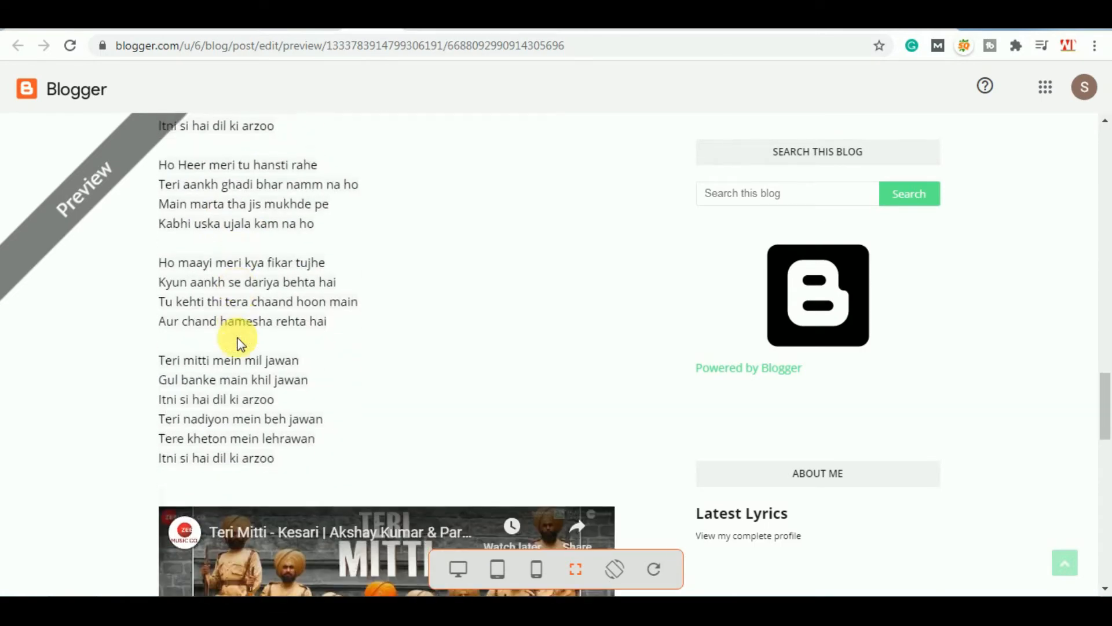
{"action": "scroll", "coordinate": [237, 336], "scroll_direction": "down", "scroll_amount": 1}
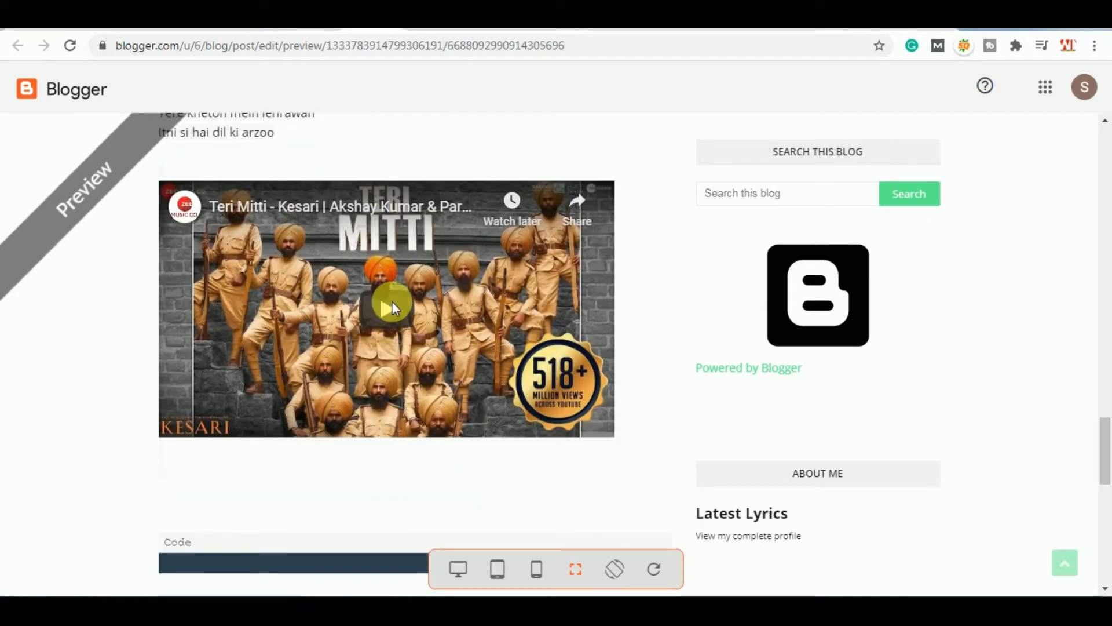
{"action": "scroll", "coordinate": [388, 312], "scroll_direction": "down", "scroll_amount": 8}
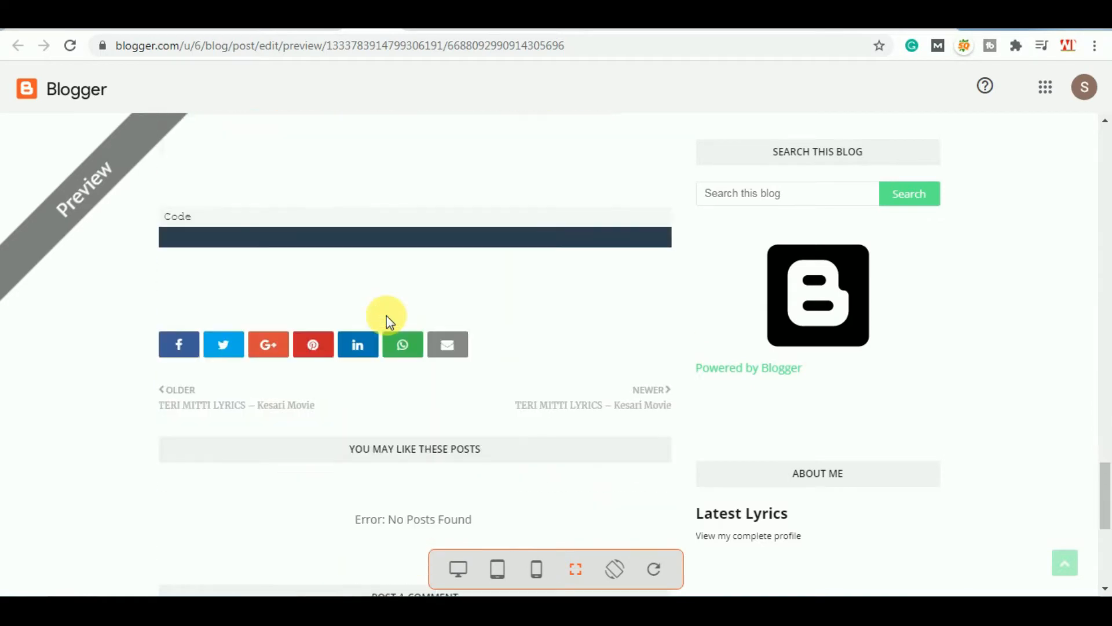
{"action": "scroll", "coordinate": [387, 321], "scroll_direction": "down", "scroll_amount": 6}
{"action": "scroll", "coordinate": [387, 322], "scroll_direction": "up", "scroll_amount": 20}
{"action": "scroll", "coordinate": [386, 321], "scroll_direction": "up", "scroll_amount": 20}
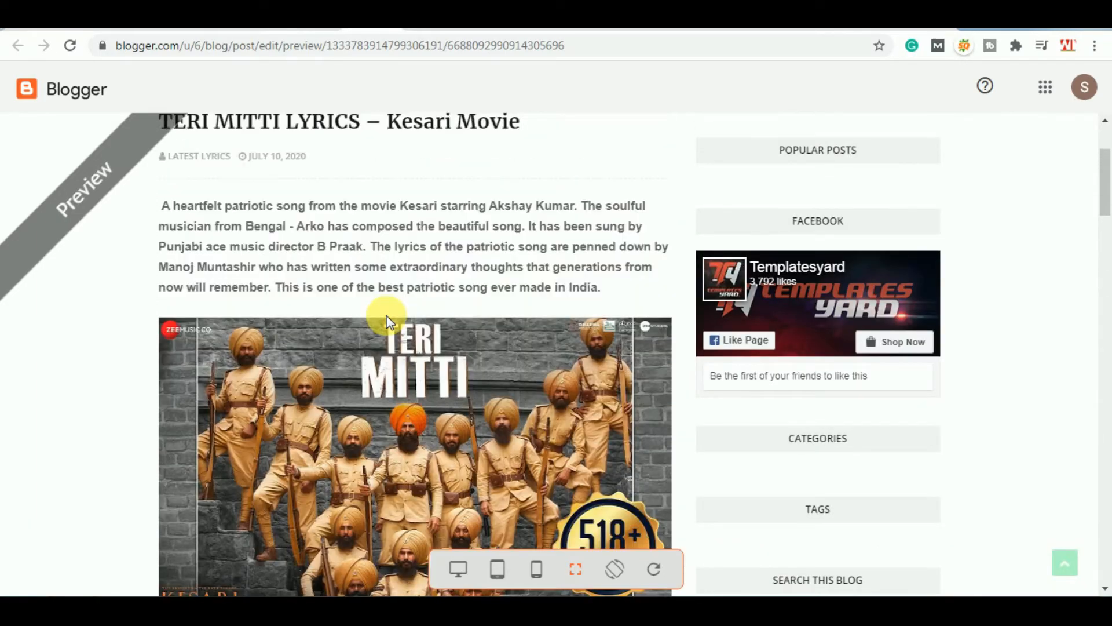
{"action": "scroll", "coordinate": [387, 321], "scroll_direction": "up", "scroll_amount": 2}
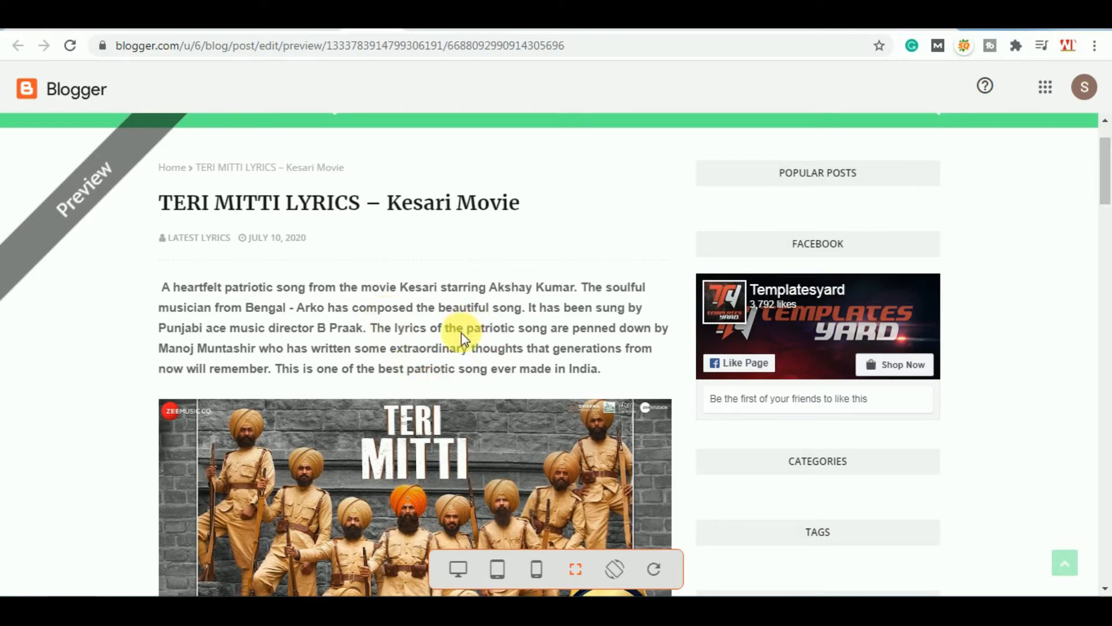
{"action": "scroll", "coordinate": [470, 357], "scroll_direction": "down", "scroll_amount": 8}
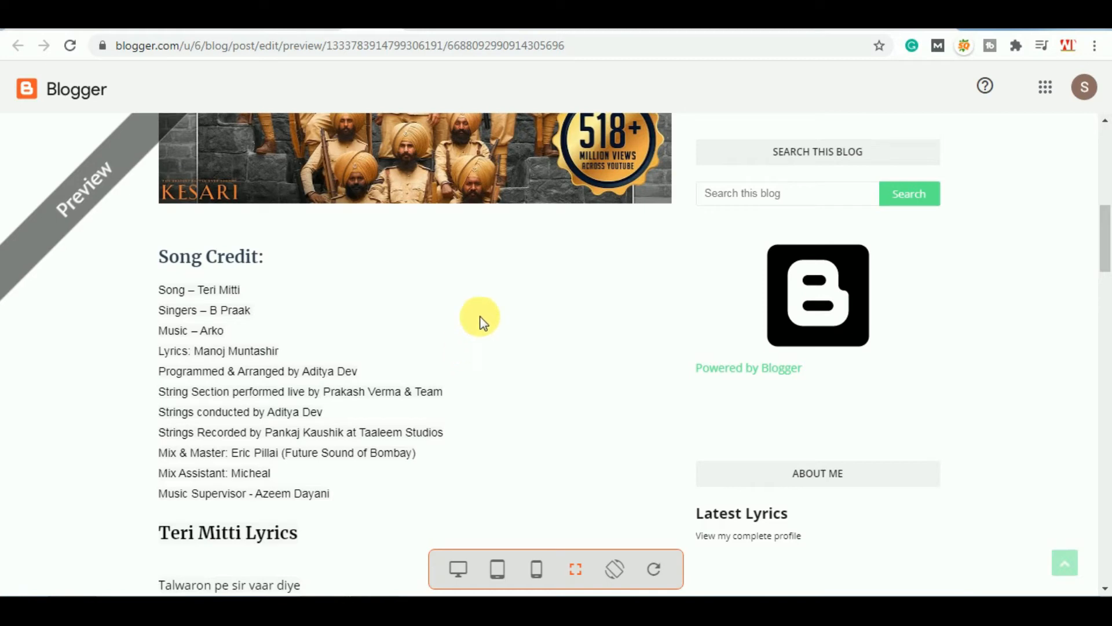
{"action": "scroll", "coordinate": [399, 275], "scroll_direction": "up", "scroll_amount": 5}
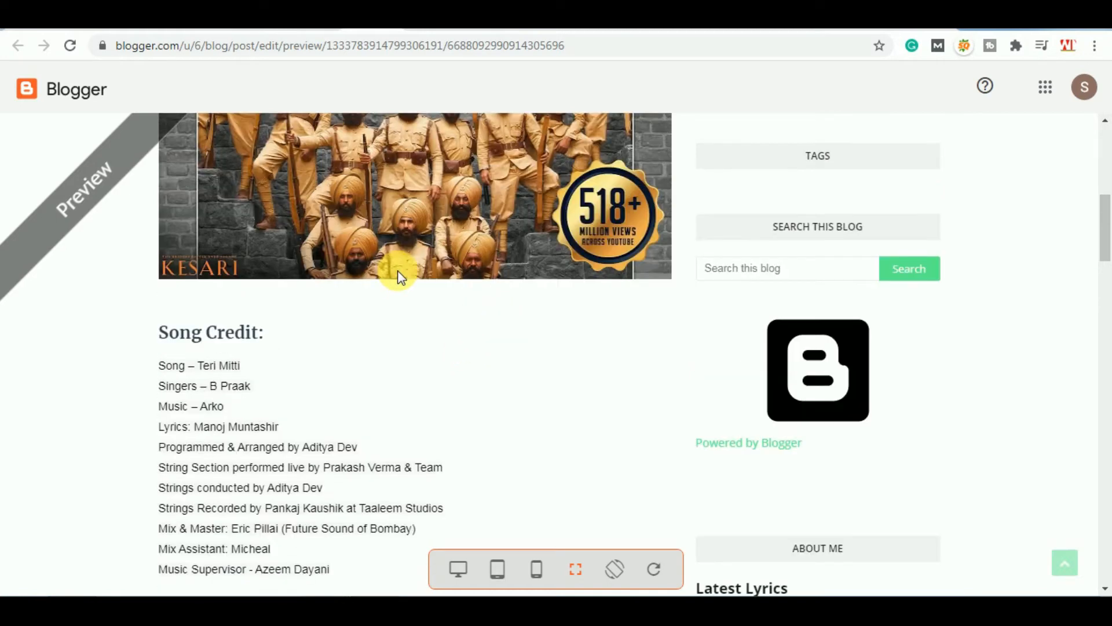
- Switch to the Post Structure document in Word and read its ON-PAGE SEO list, focusing on the "Title with keywords" item
{"action": "left_click", "coordinate": [317, 16]}
{"action": "scroll", "coordinate": [443, 340], "scroll_direction": "up", "scroll_amount": 20}
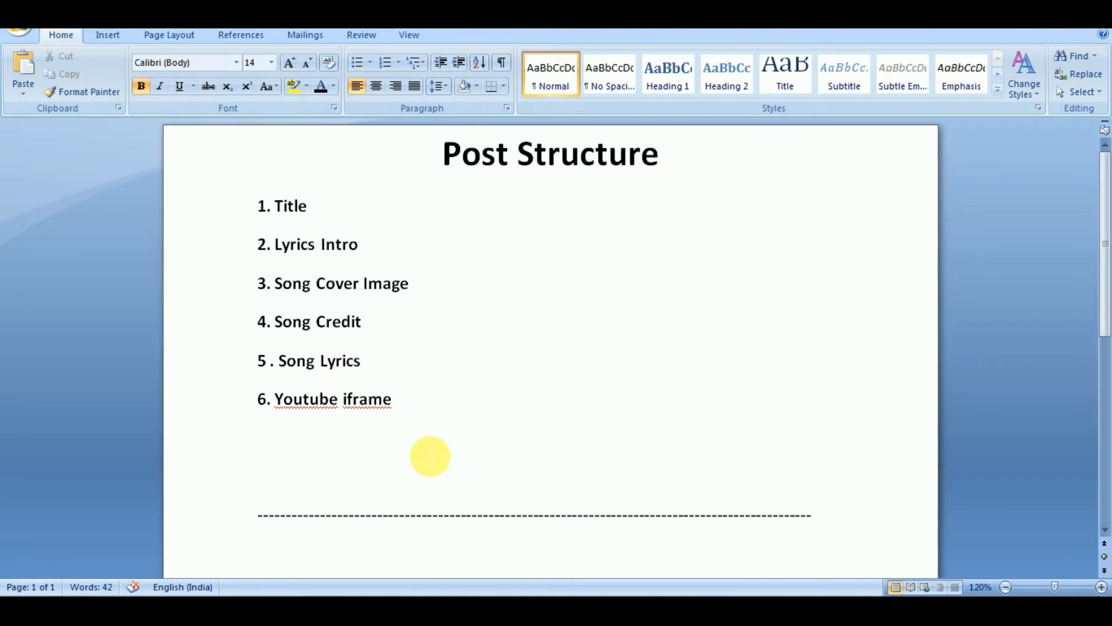
{"action": "scroll", "coordinate": [427, 454], "scroll_direction": "down", "scroll_amount": 5}
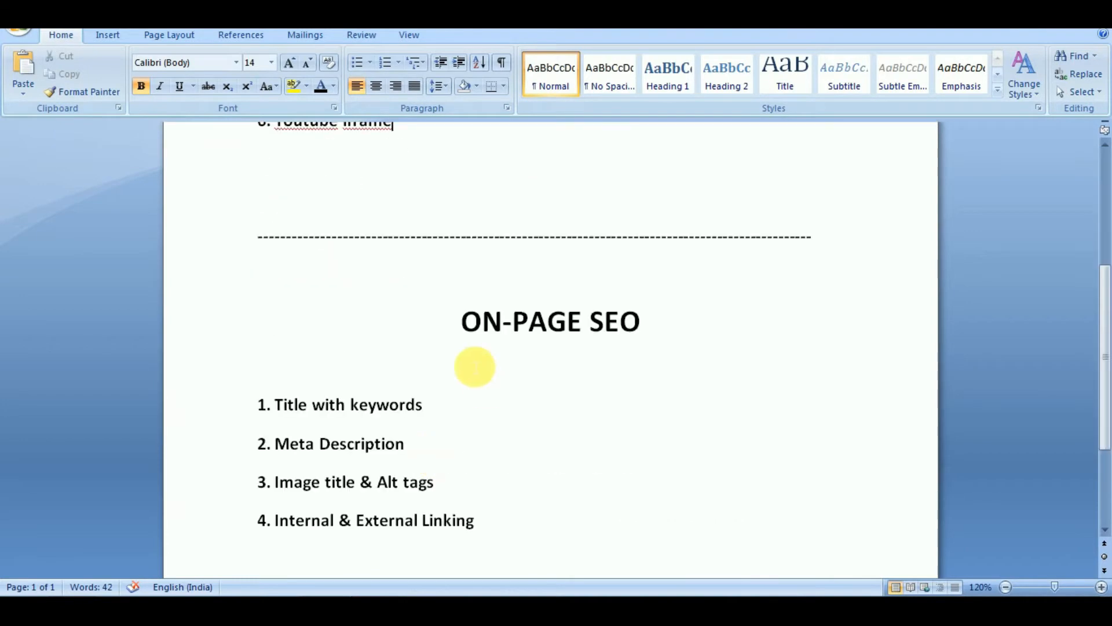
{"action": "left_click", "coordinate": [423, 405]}
{"action": "left_click_drag", "start_coordinate": [423, 405], "coordinate": [303, 404]}
{"action": "left_click", "coordinate": [434, 416]}
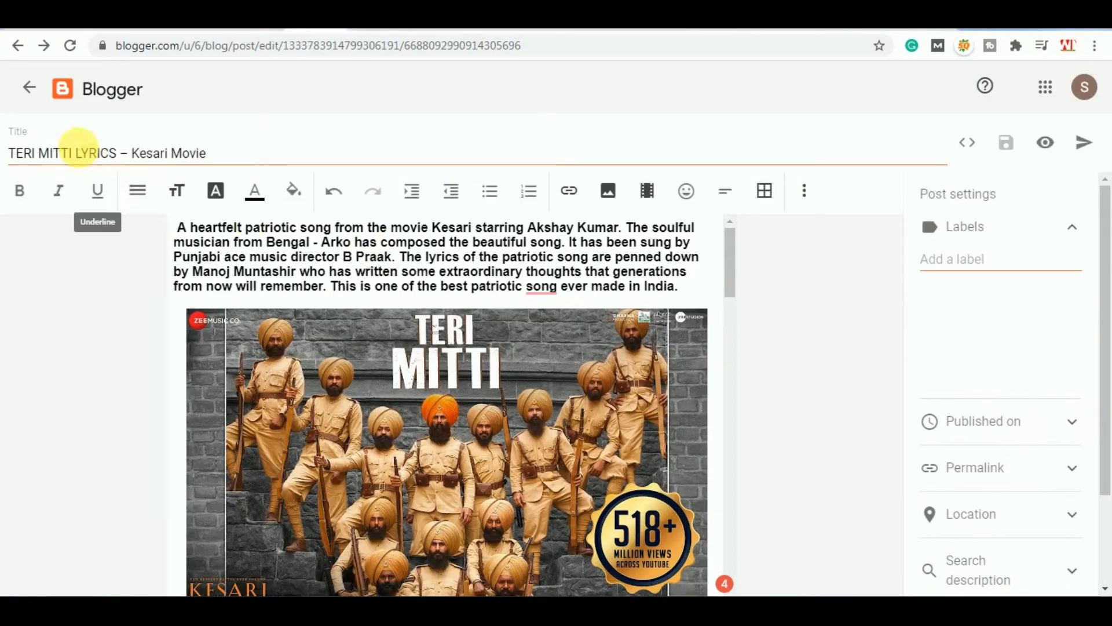
- Insert the word "in" after LYRICS in the post title, before the dash
{"action": "left_click", "coordinate": [50, 153]}
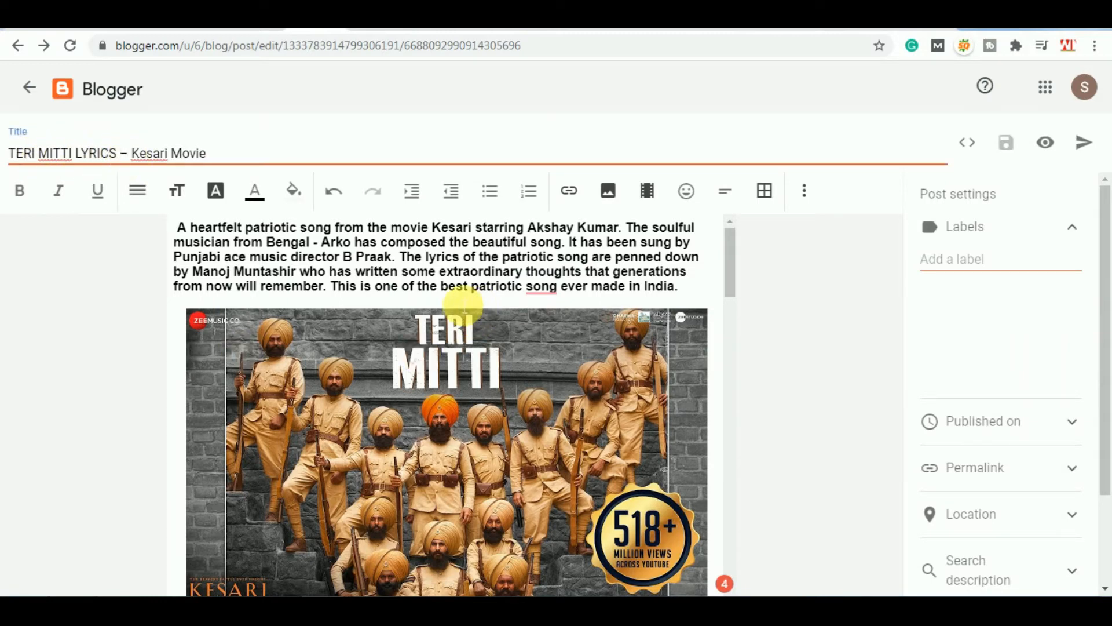
{"action": "scroll", "coordinate": [463, 305], "scroll_direction": "down", "scroll_amount": 10}
{"action": "scroll", "coordinate": [463, 306], "scroll_direction": "down", "scroll_amount": 1}
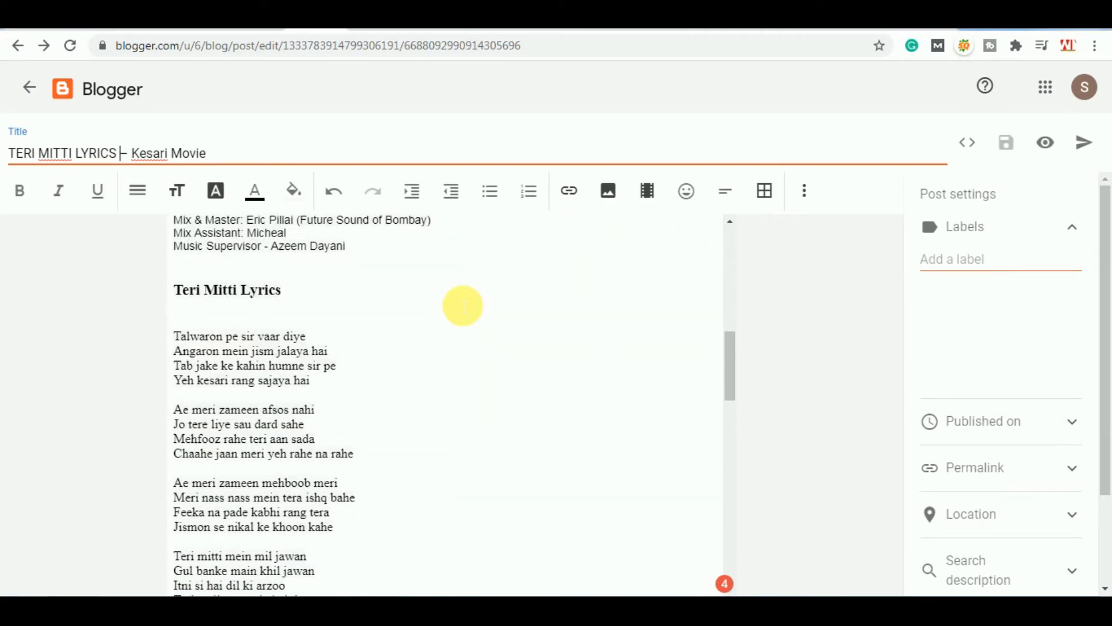
{"action": "scroll", "coordinate": [463, 306], "scroll_direction": "up", "scroll_amount": 2}
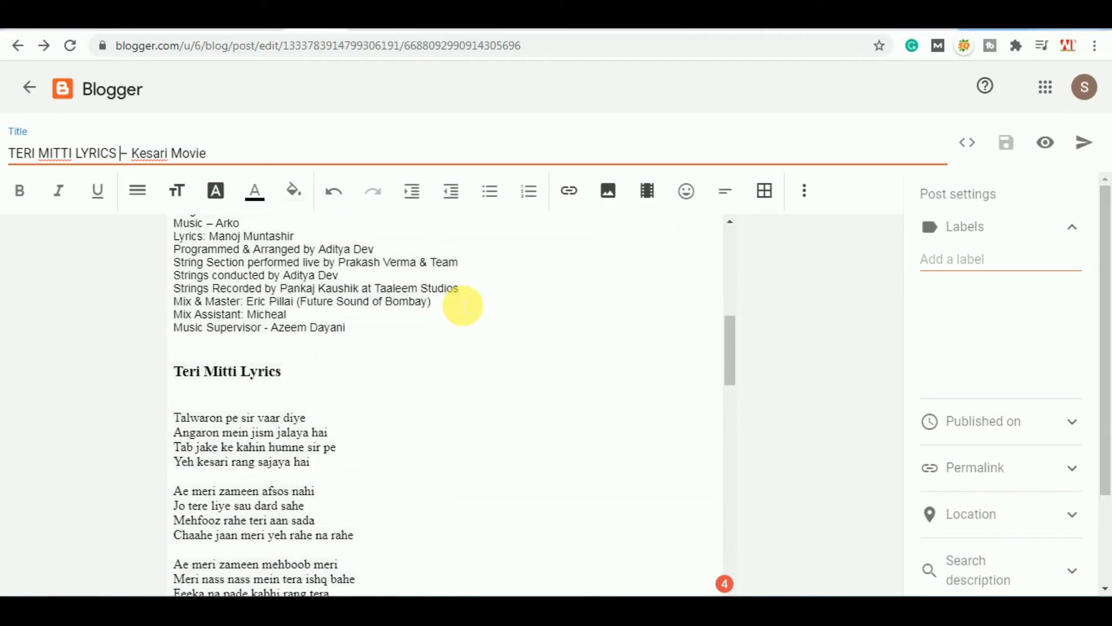
{"action": "scroll", "coordinate": [463, 306], "scroll_direction": "up", "scroll_amount": 10}
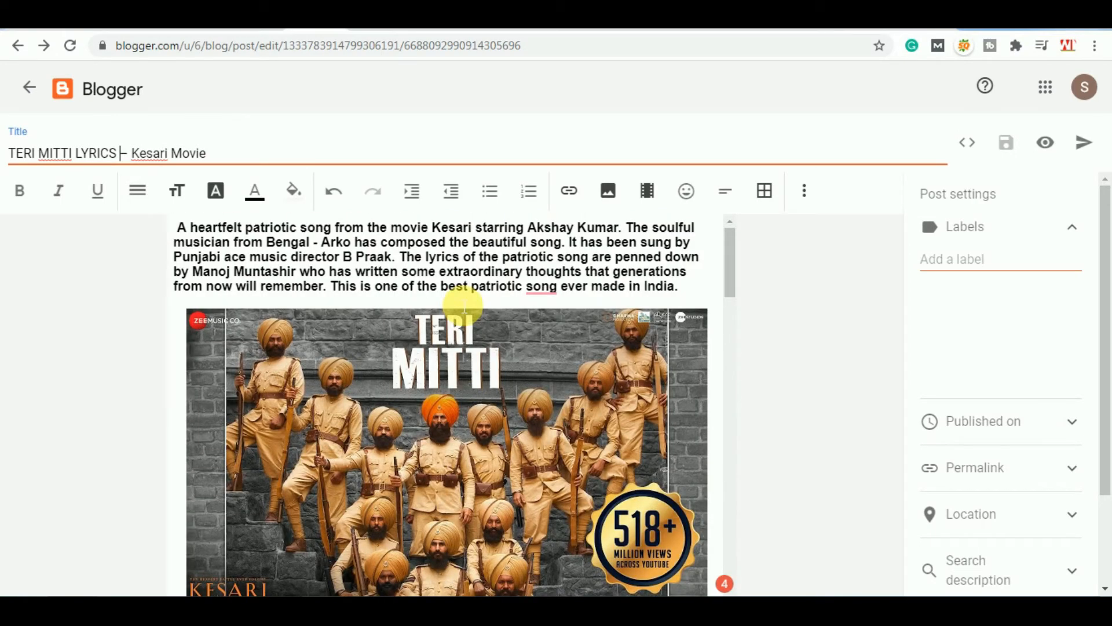
{"action": "type", "text": "in "}
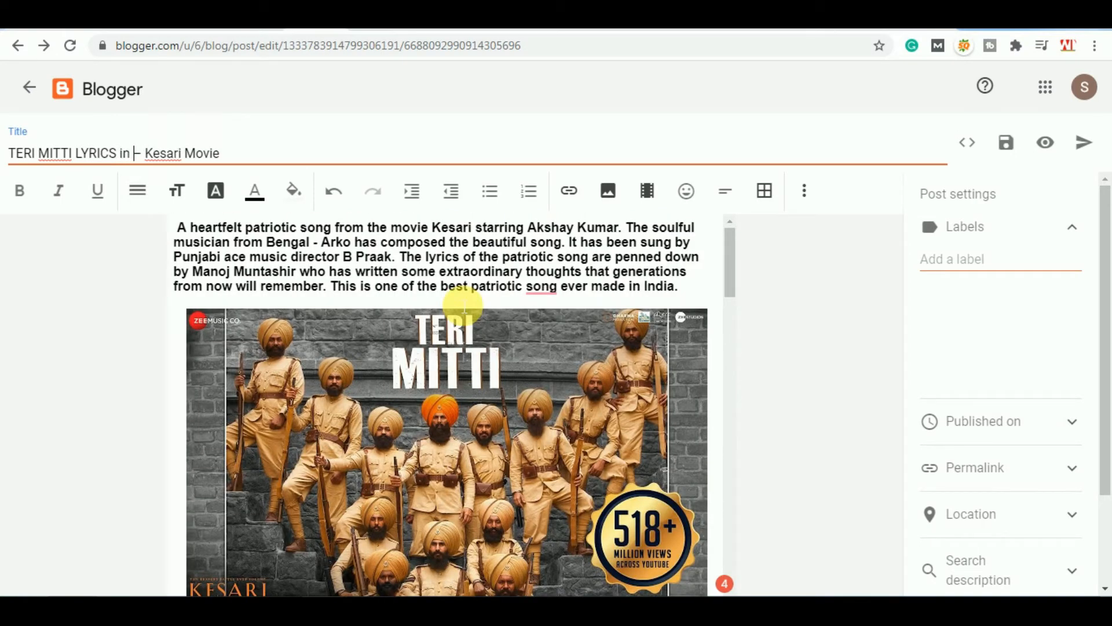
{"action": "type", "text": "Hindi"}
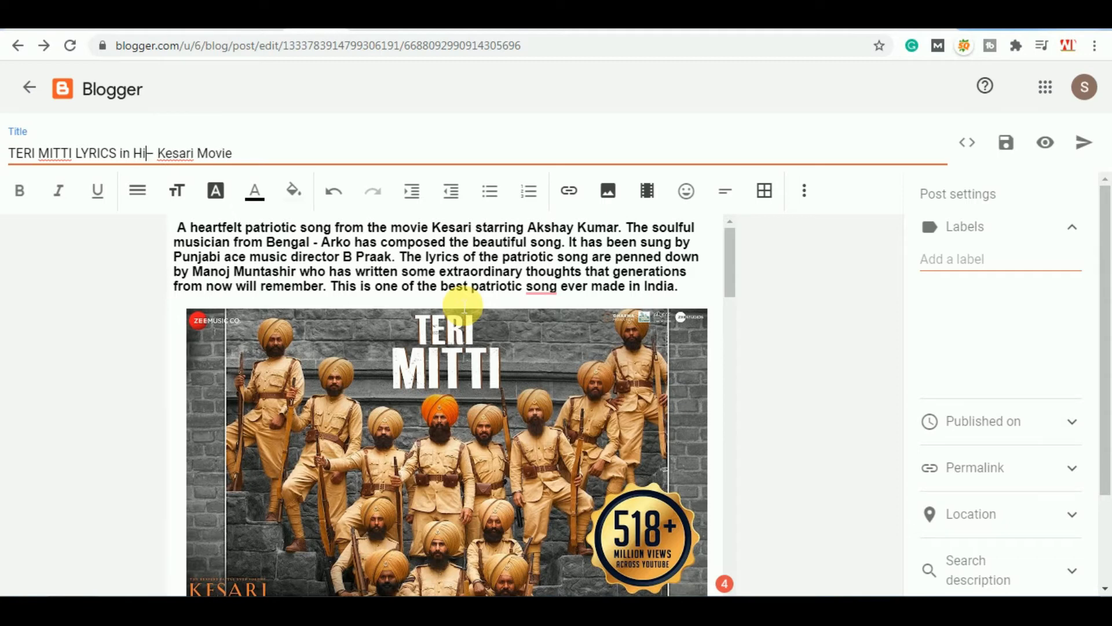
{"action": "key", "text": "BackSpace"}
{"action": "key", "text": "BackSpace"}
{"action": "key", "text": "BackSpace"}
{"action": "key", "text": "BackSpace"}
{"action": "key", "text": "BackSpace"}
{"action": "key", "text": "BackSpace"}
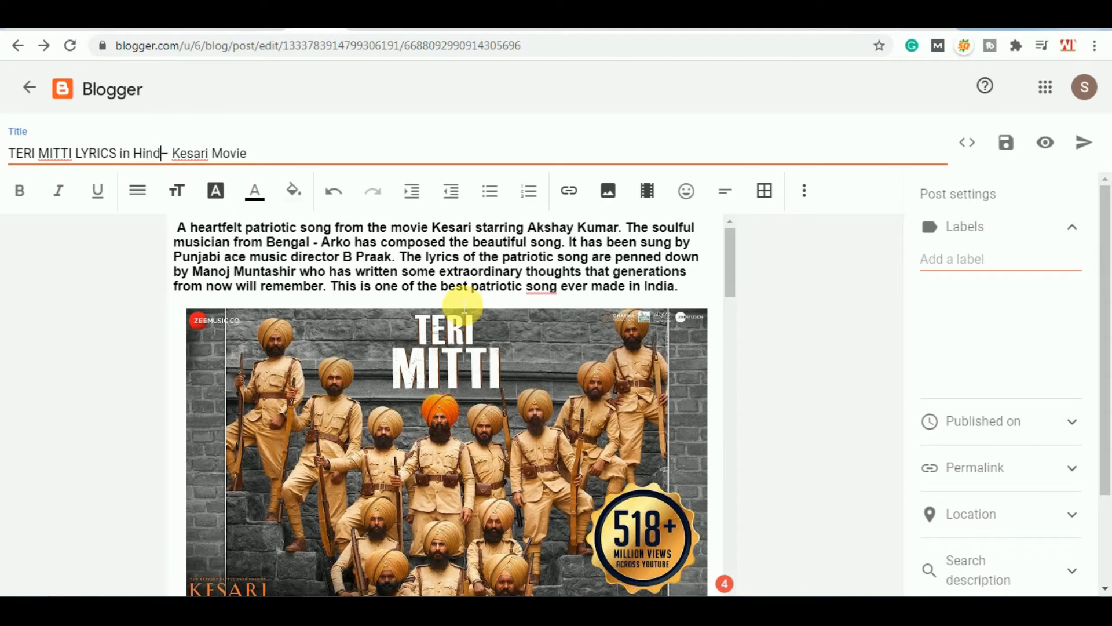
- Complete the post title to read "TERI MITTI LYRICS in English – B Praak (Kesari Movie)"
{"action": "type", "text": "Engli"}
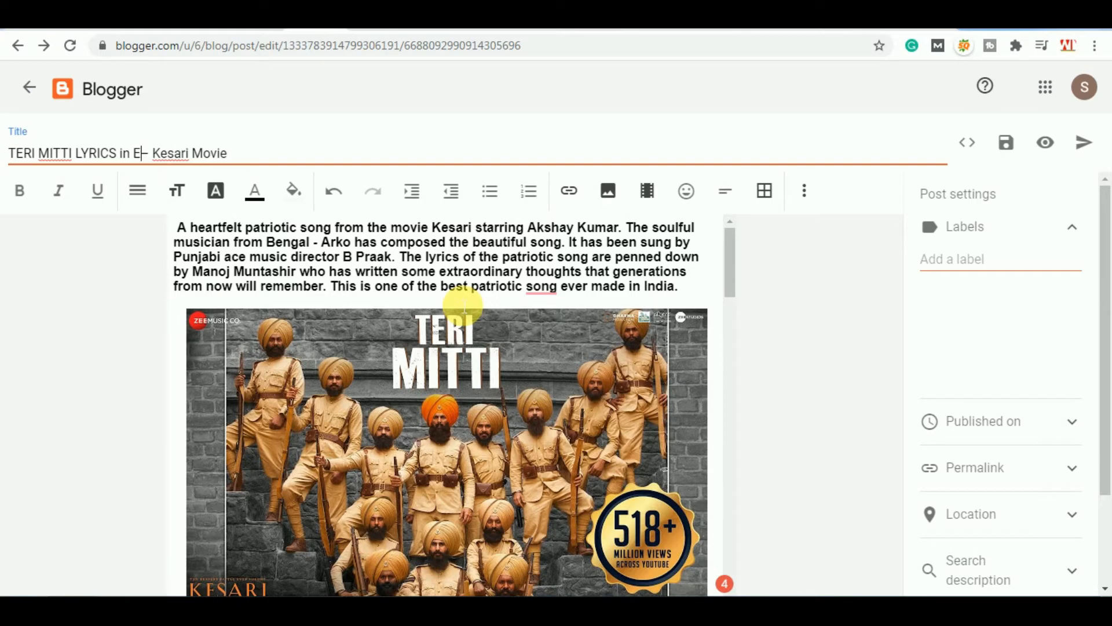
{"action": "type", "text": "sh"}
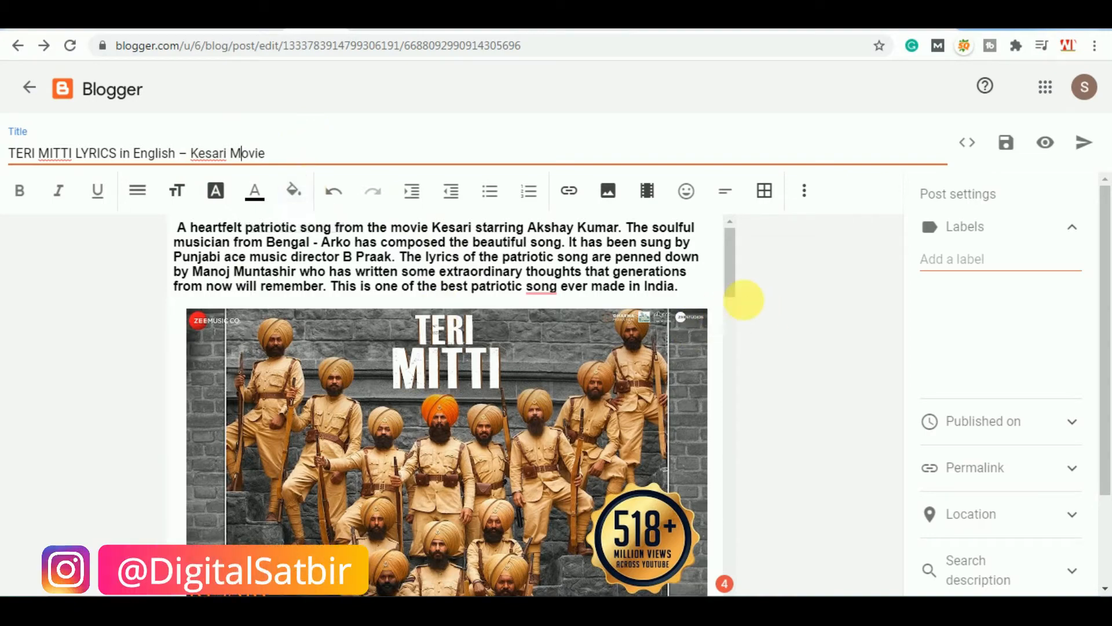
{"action": "scroll", "coordinate": [541, 343], "scroll_direction": "down", "scroll_amount": 10}
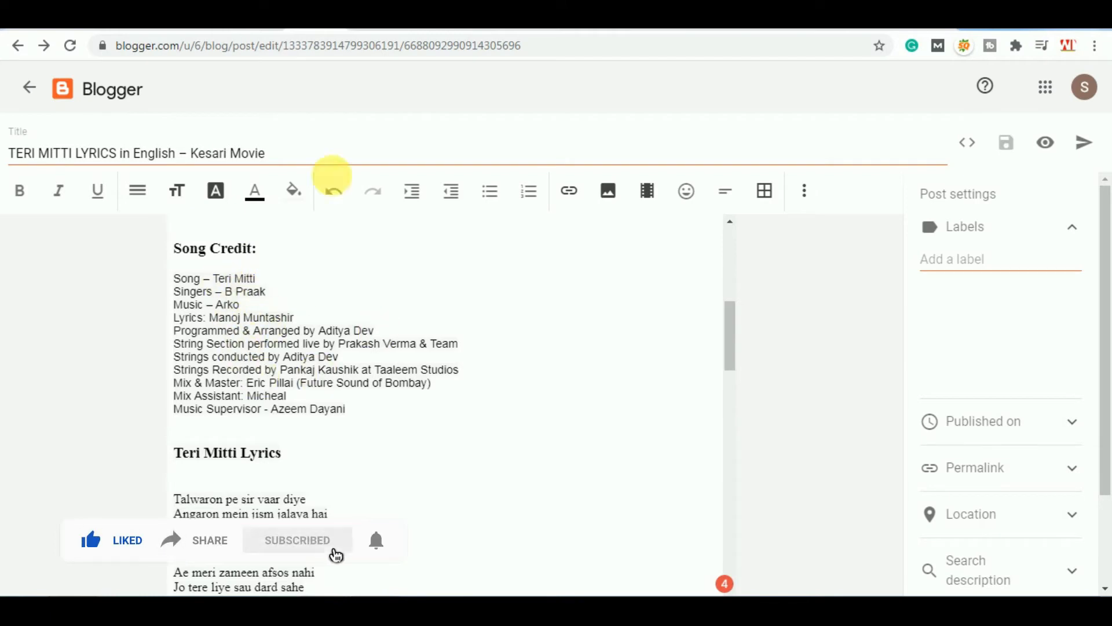
{"action": "left_click", "coordinate": [195, 164]}
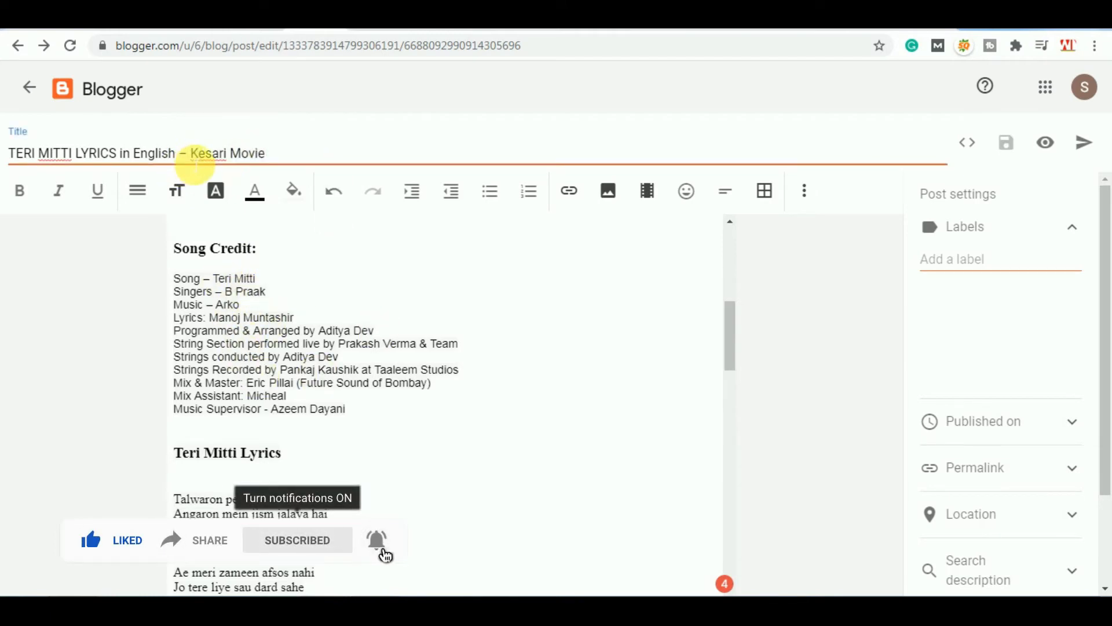
{"action": "type", "text": "B "}
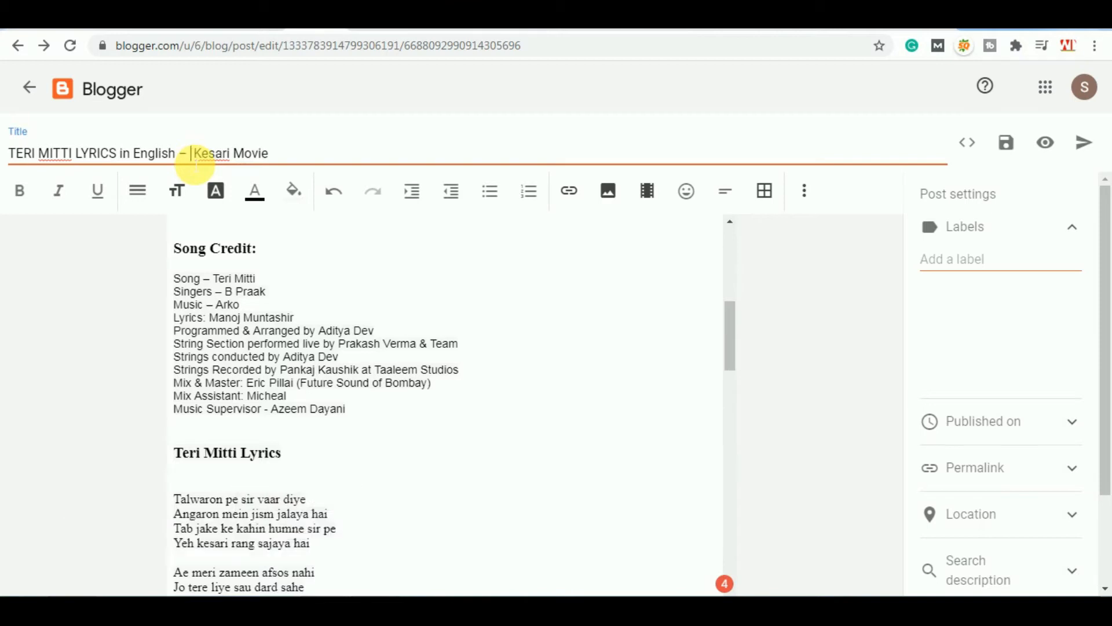
{"action": "type", "text": "p"}
{"action": "key", "text": "BackSpace"}
{"action": "type", "text": "Praak"}
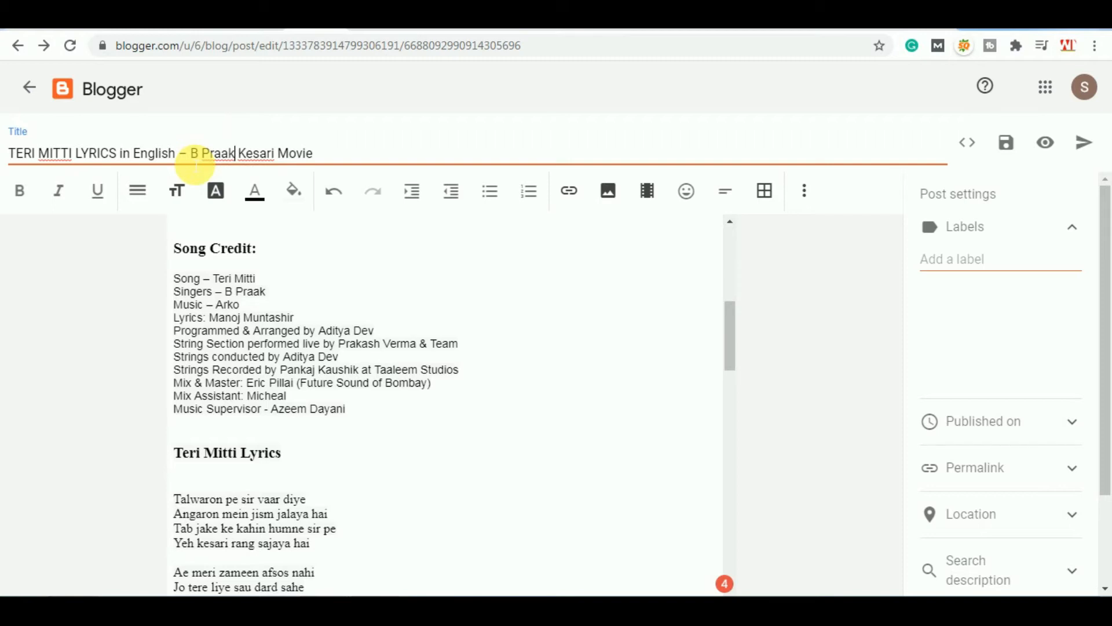
{"action": "type", "text": "("}
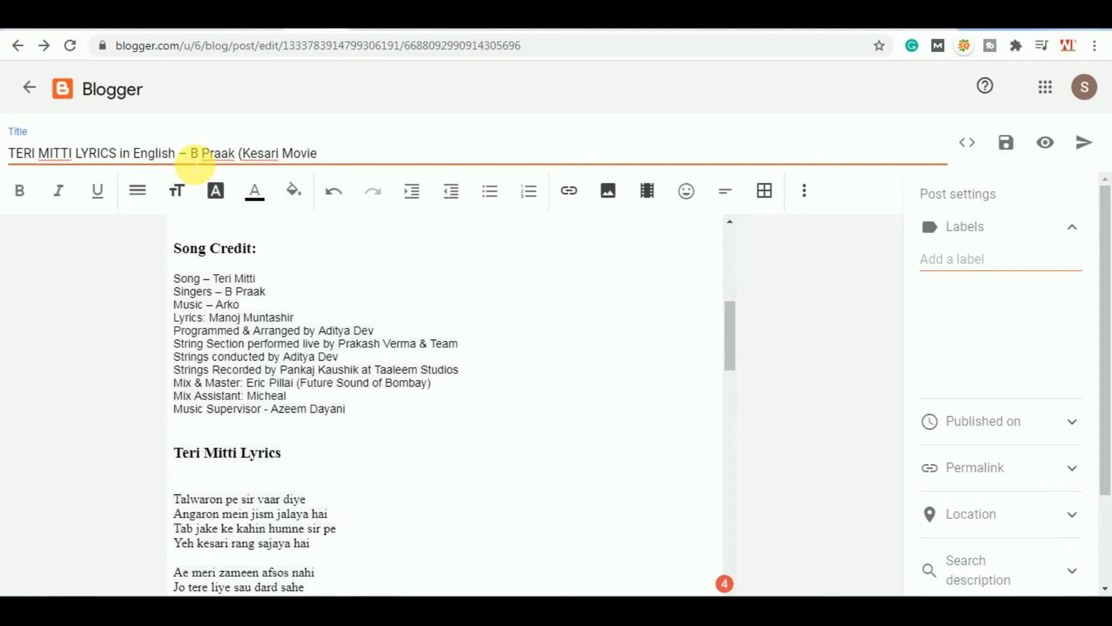
{"action": "left_click", "coordinate": [360, 157]}
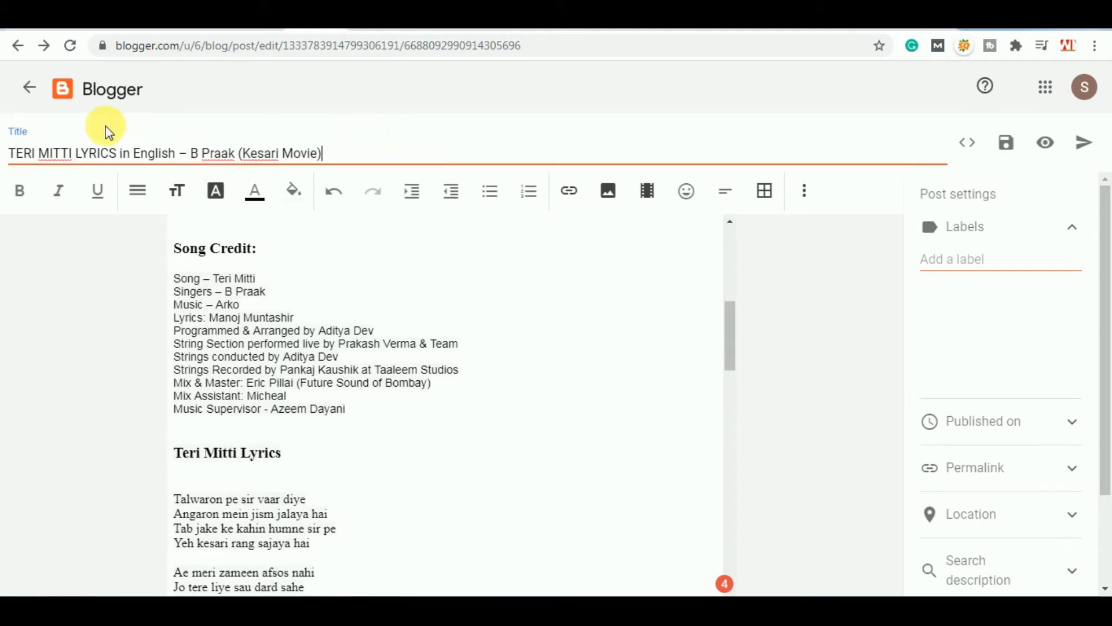
{"action": "left_click_drag", "start_coordinate": [34, 157], "coordinate": [118, 157]}
{"action": "left_click", "coordinate": [147, 155]}
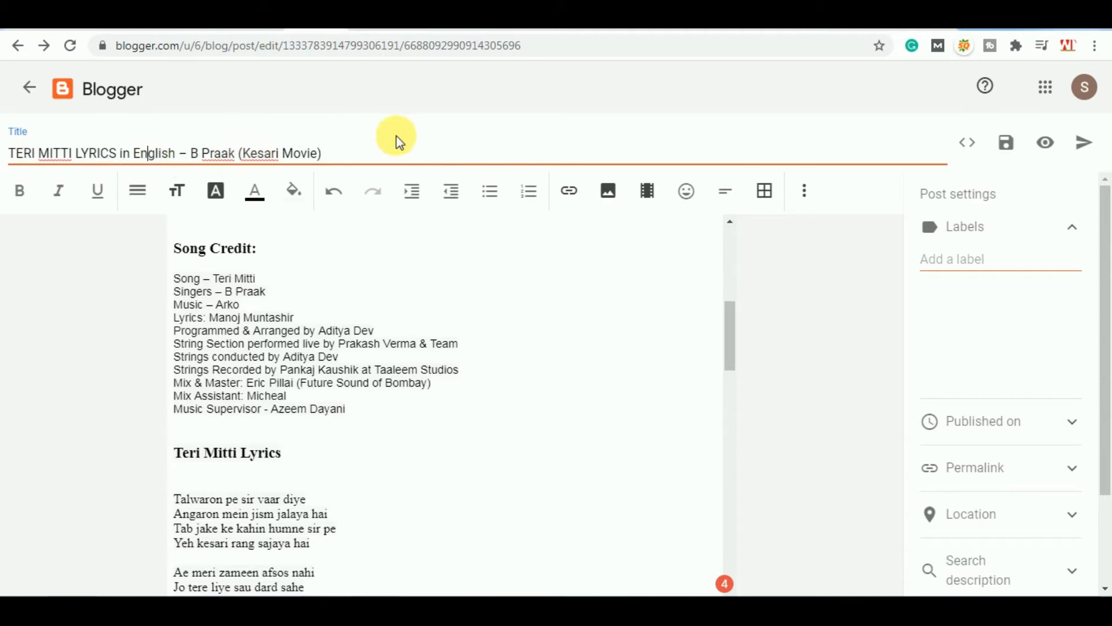
- Switch to the Post Structure document in Word and read the "Meta Description" item of the ON-PAGE SEO list
{"action": "scroll", "coordinate": [478, 301], "scroll_direction": "up", "scroll_amount": 4}
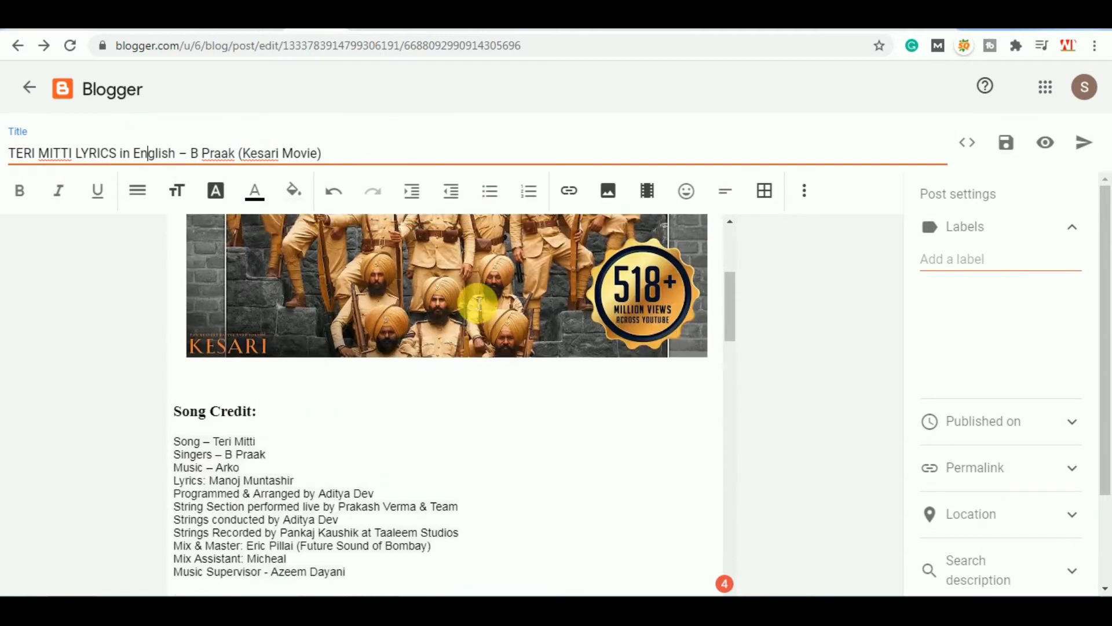
{"action": "scroll", "coordinate": [478, 302], "scroll_direction": "up", "scroll_amount": 3}
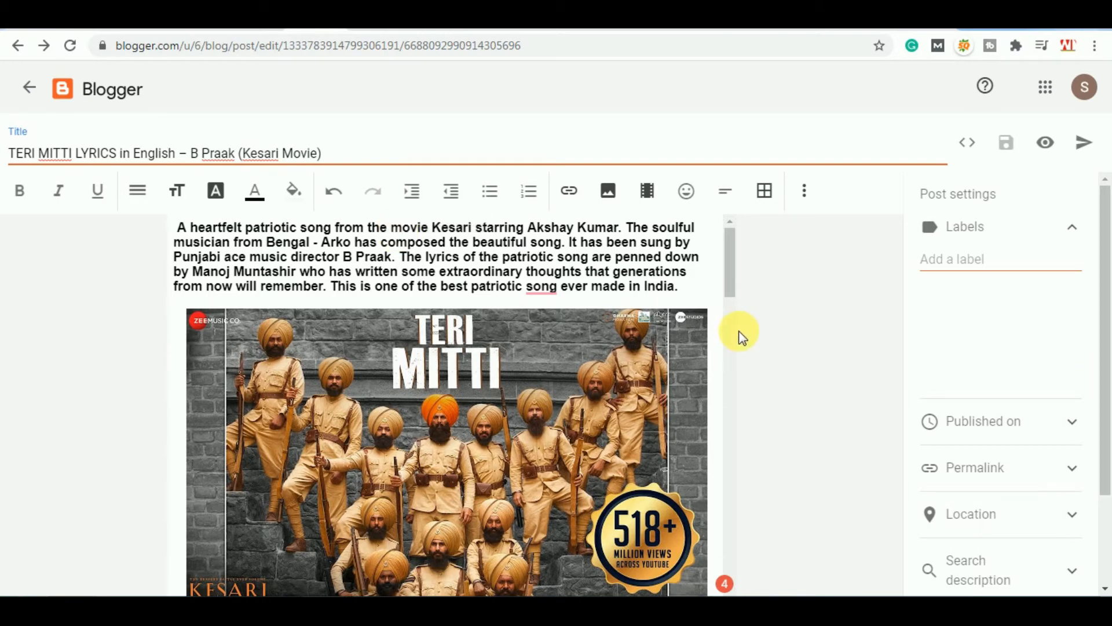
{"action": "key", "text": "alt+Tab"}
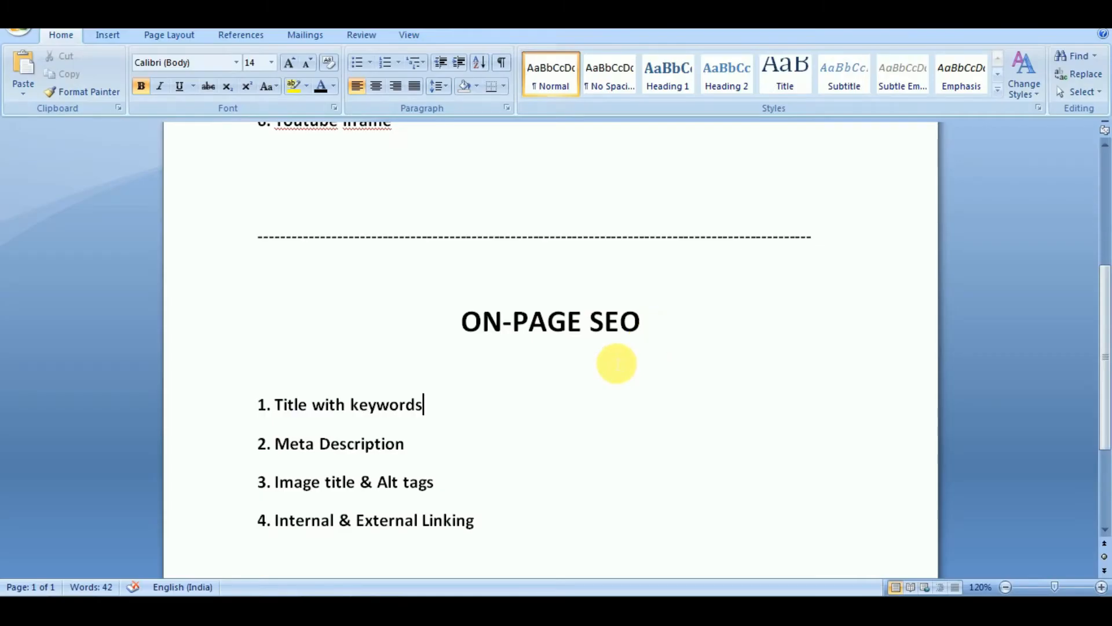
{"action": "left_click_drag", "start_coordinate": [424, 451], "coordinate": [343, 450]}
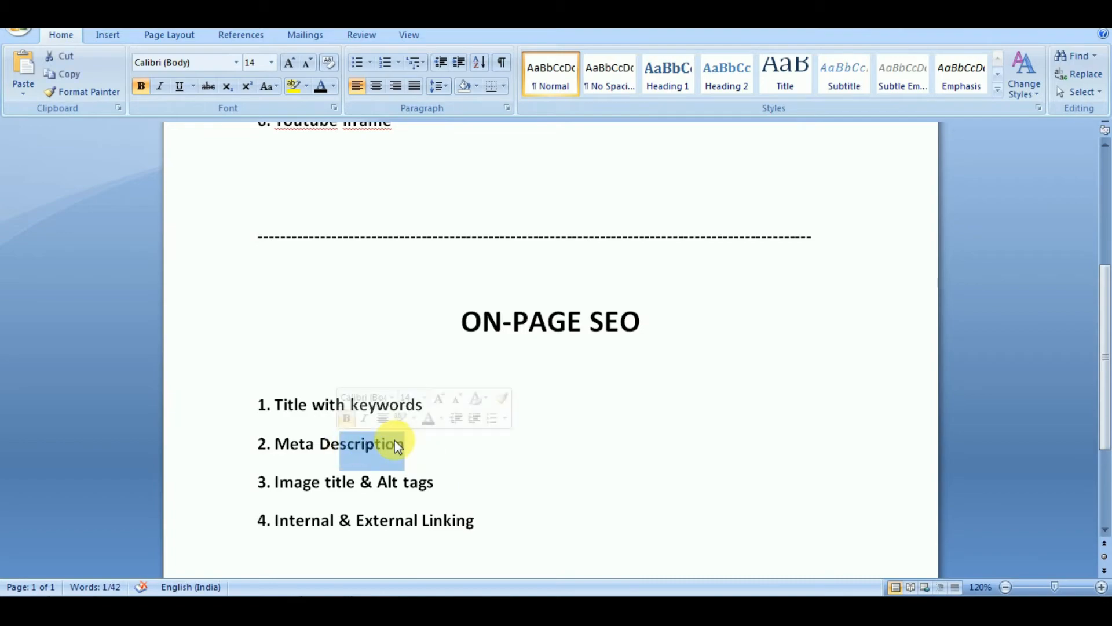
{"action": "left_click", "coordinate": [396, 446]}
- Return to the Blogger post editor and expand the post's Search description setting
{"action": "key", "text": "alt+Tab"}
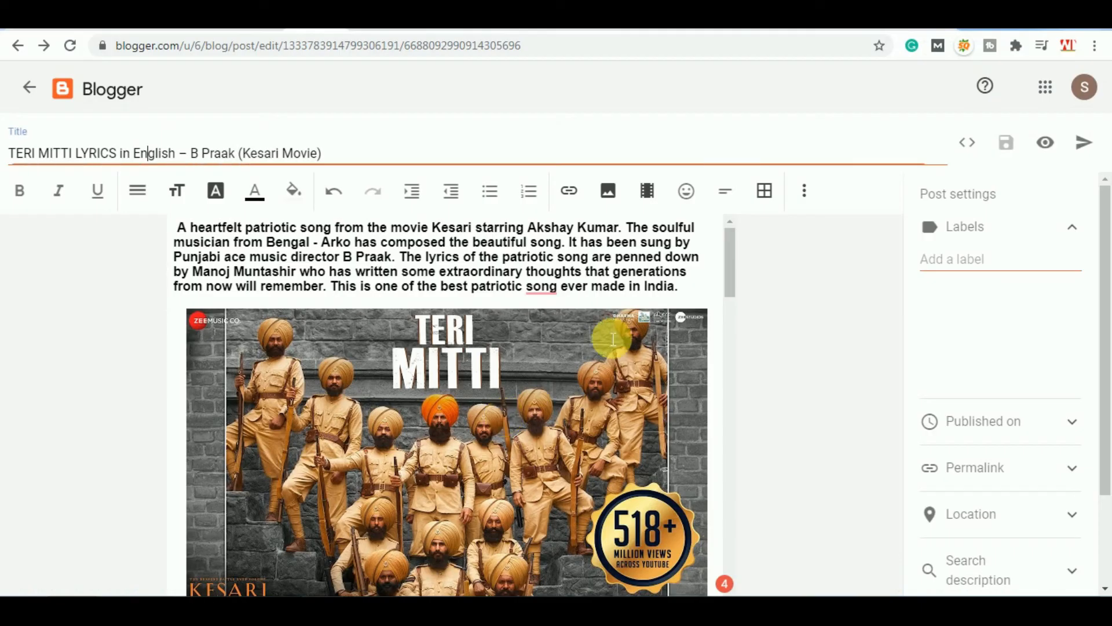
{"action": "scroll", "coordinate": [993, 255], "scroll_direction": "down", "scroll_amount": 2}
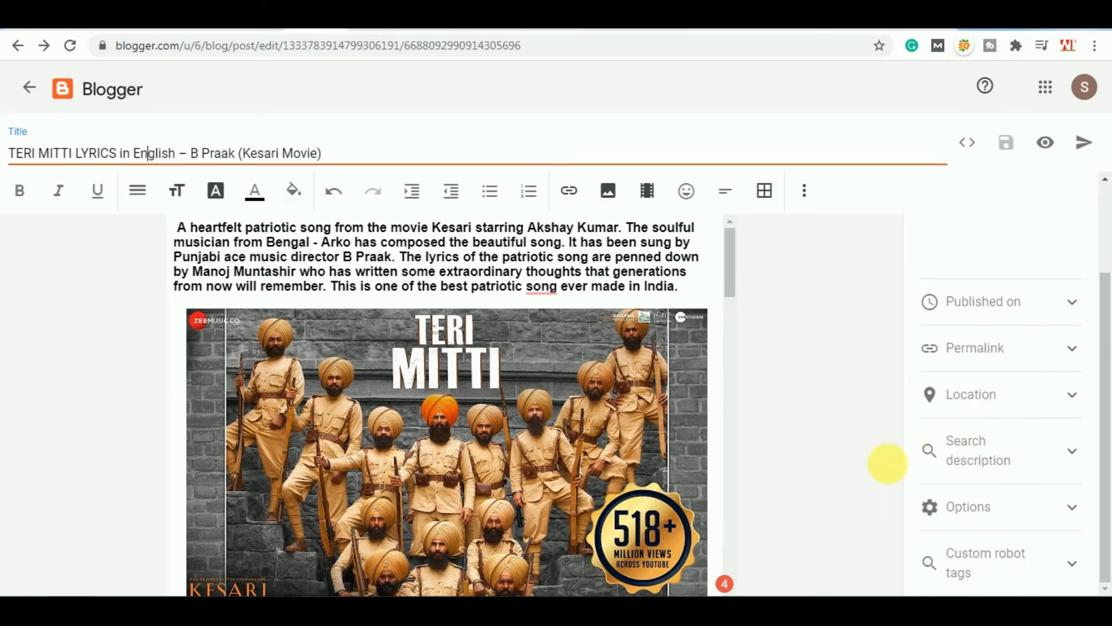
{"action": "left_click", "coordinate": [1064, 451]}
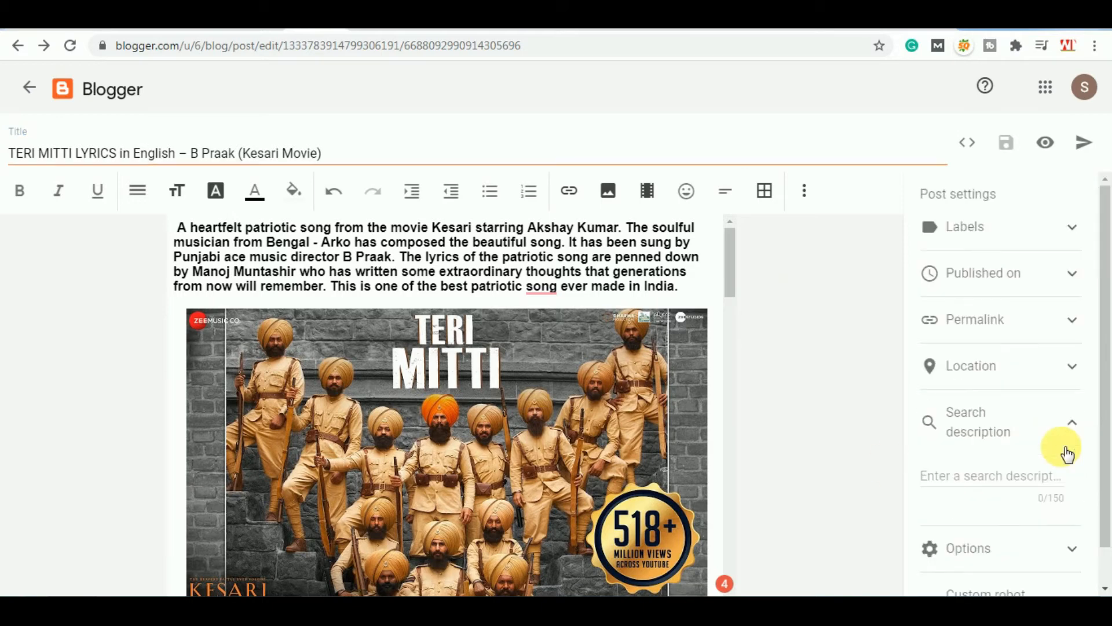
{"action": "scroll", "coordinate": [1023, 447], "scroll_direction": "down", "scroll_amount": 1}
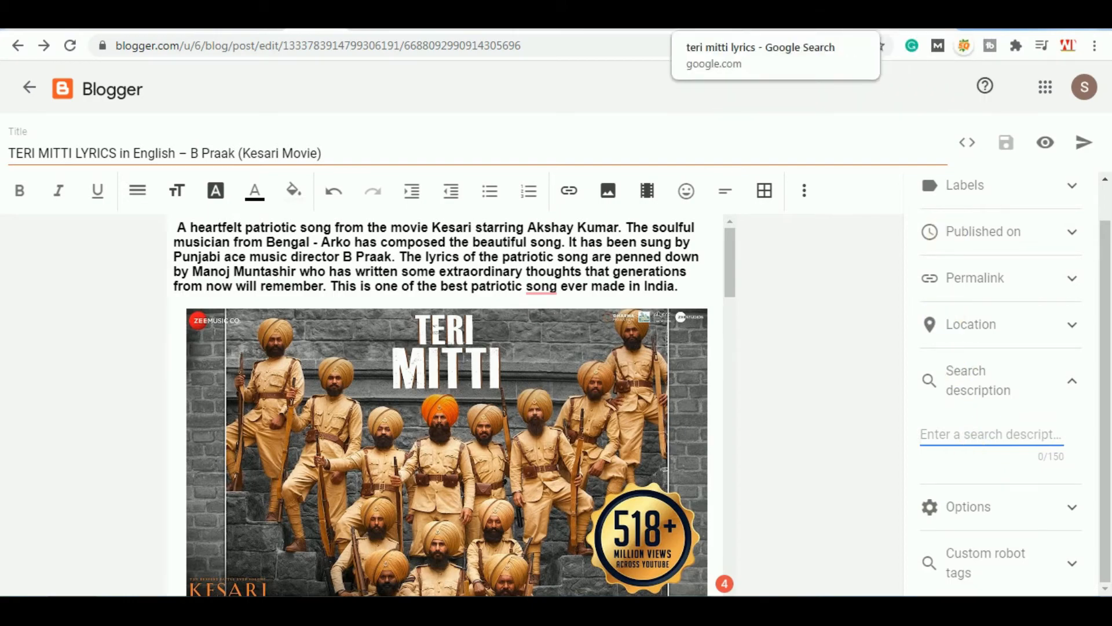
- Switch to the Google results for "teri mitti lyrics" and examine the description snippets of the LyricsMint, AZLyrics and HindiTracks pages
{"action": "left_click", "coordinate": [719, 25]}
{"action": "scroll", "coordinate": [631, 250], "scroll_direction": "up", "scroll_amount": 3}
{"action": "left_click", "coordinate": [724, 266]}
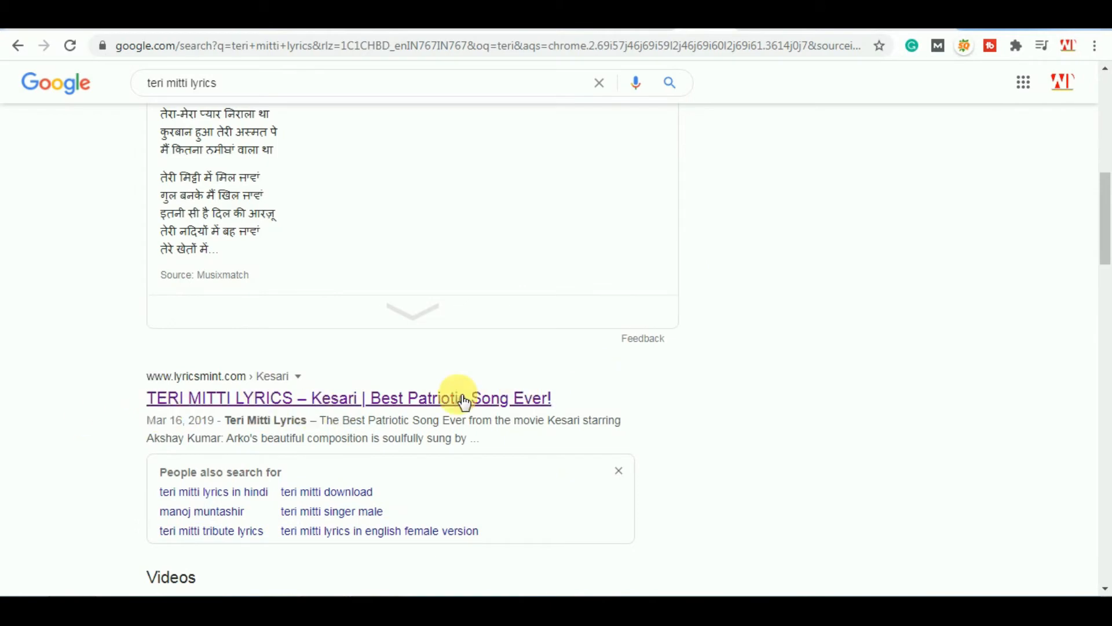
{"action": "left_click_drag", "start_coordinate": [321, 420], "coordinate": [367, 421]}
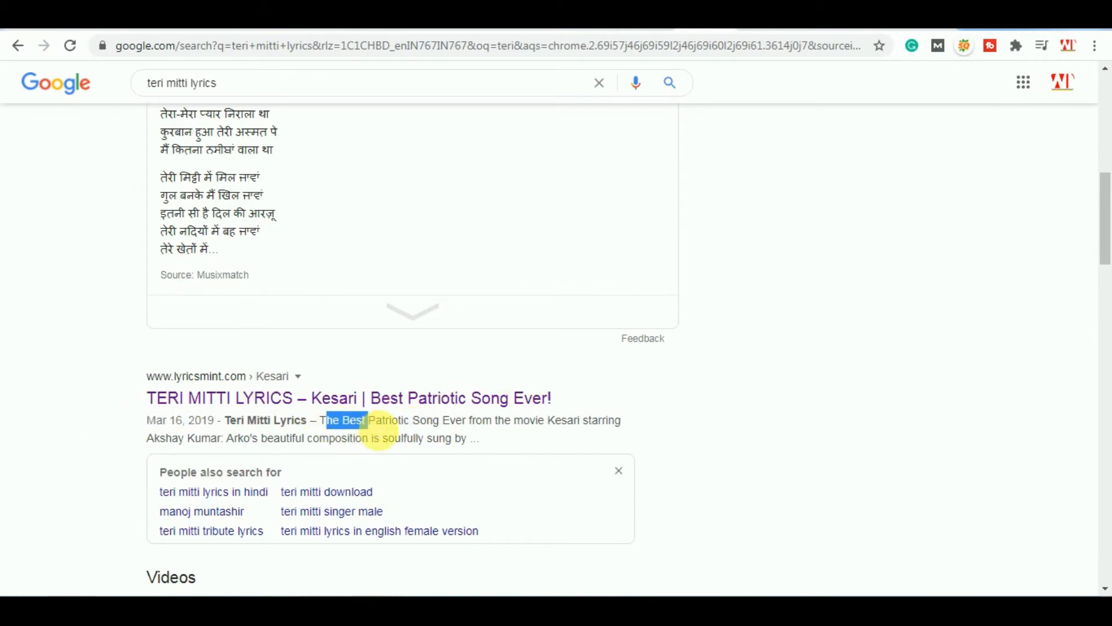
{"action": "left_click", "coordinate": [675, 439]}
{"action": "scroll", "coordinate": [324, 429], "scroll_direction": "down", "scroll_amount": 8}
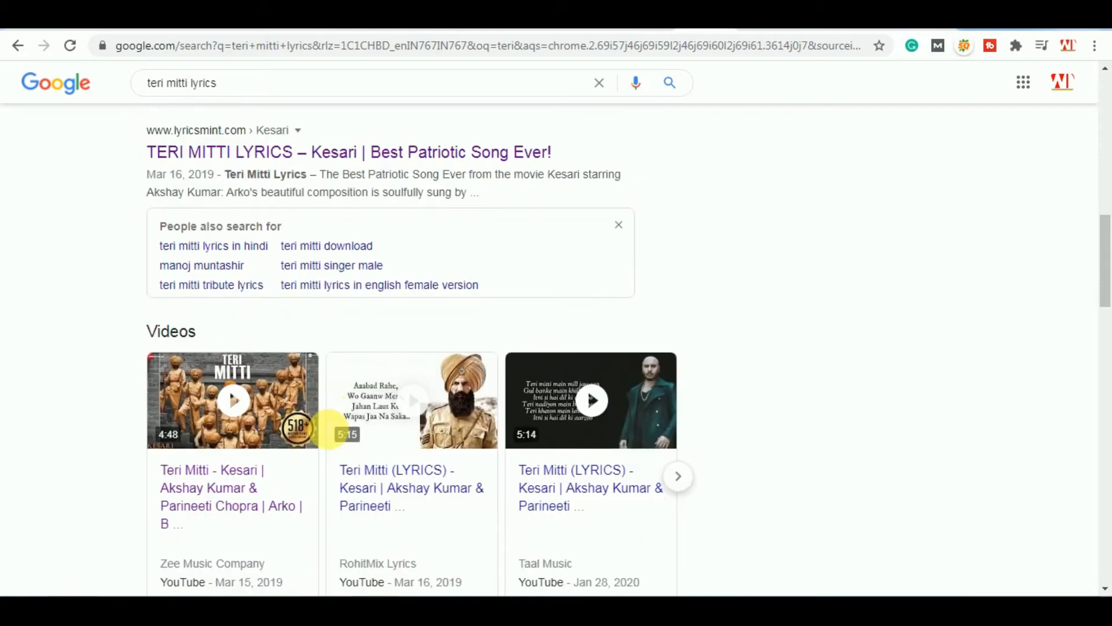
{"action": "scroll", "coordinate": [324, 428], "scroll_direction": "down", "scroll_amount": 1}
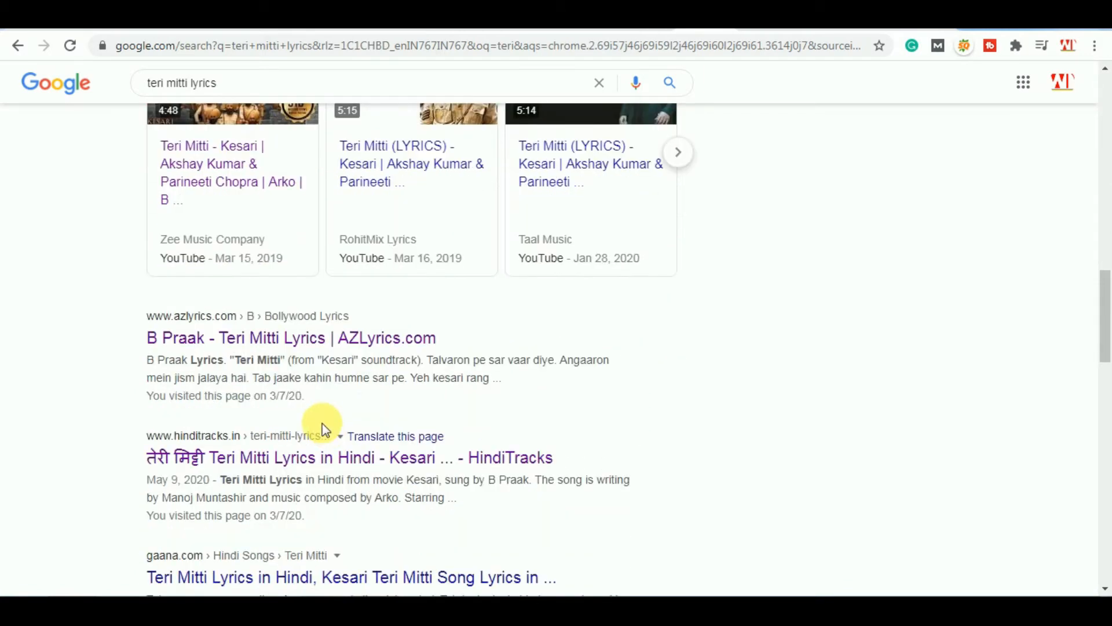
{"action": "scroll", "coordinate": [554, 403], "scroll_direction": "down", "scroll_amount": 4}
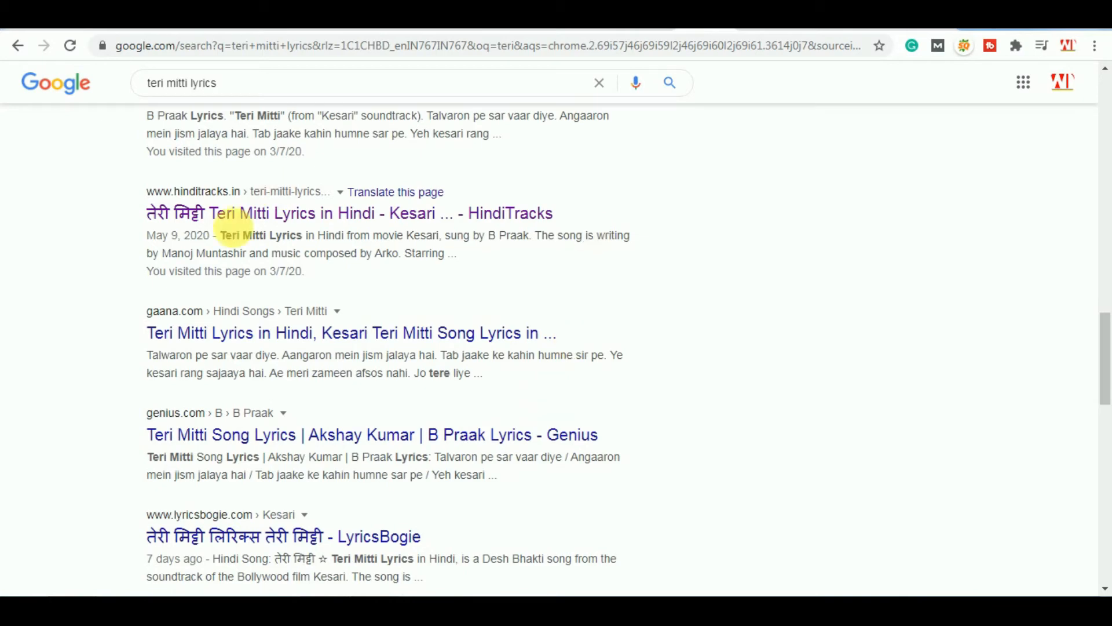
- Copy "Teri Mitti Lyrics in Hindi from movie Kesari, sung by B Praak" from the HindiTracks snippet into the post's search description and remove "in Hindi"
{"action": "left_click_drag", "start_coordinate": [225, 239], "coordinate": [532, 248]}
{"action": "key", "text": "ctrl+c"}
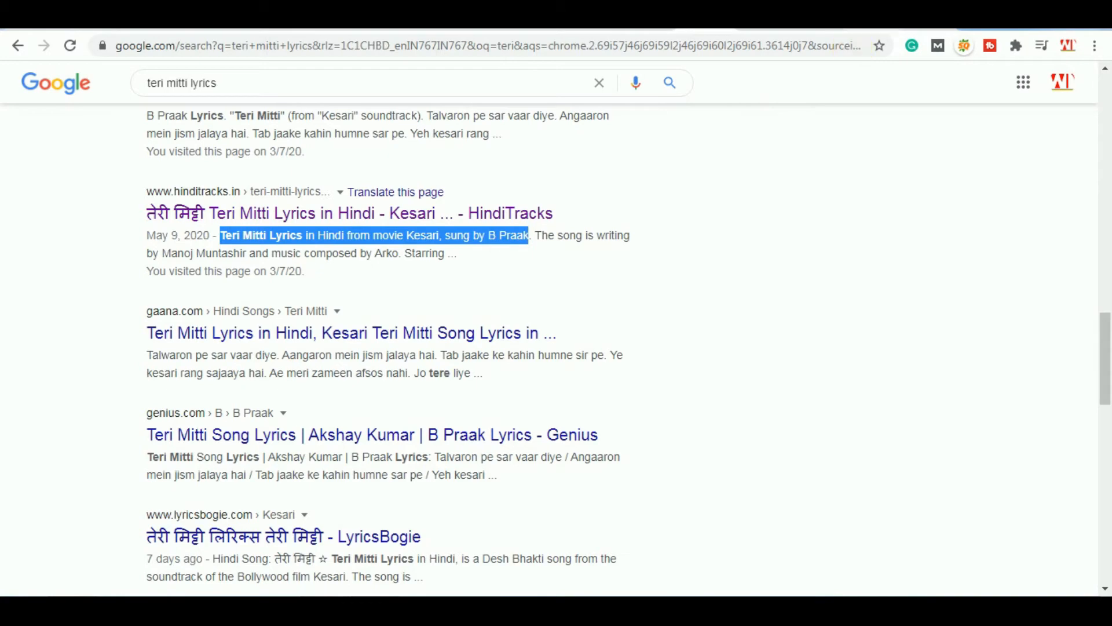
{"action": "left_click", "coordinate": [372, 27]}
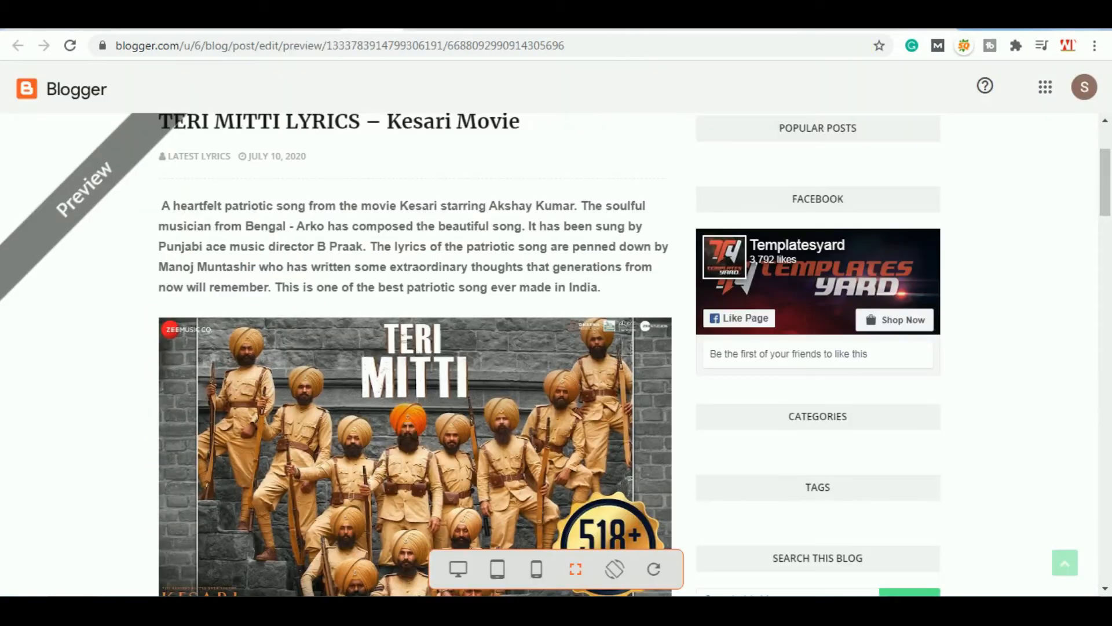
{"action": "left_click", "coordinate": [317, 27]}
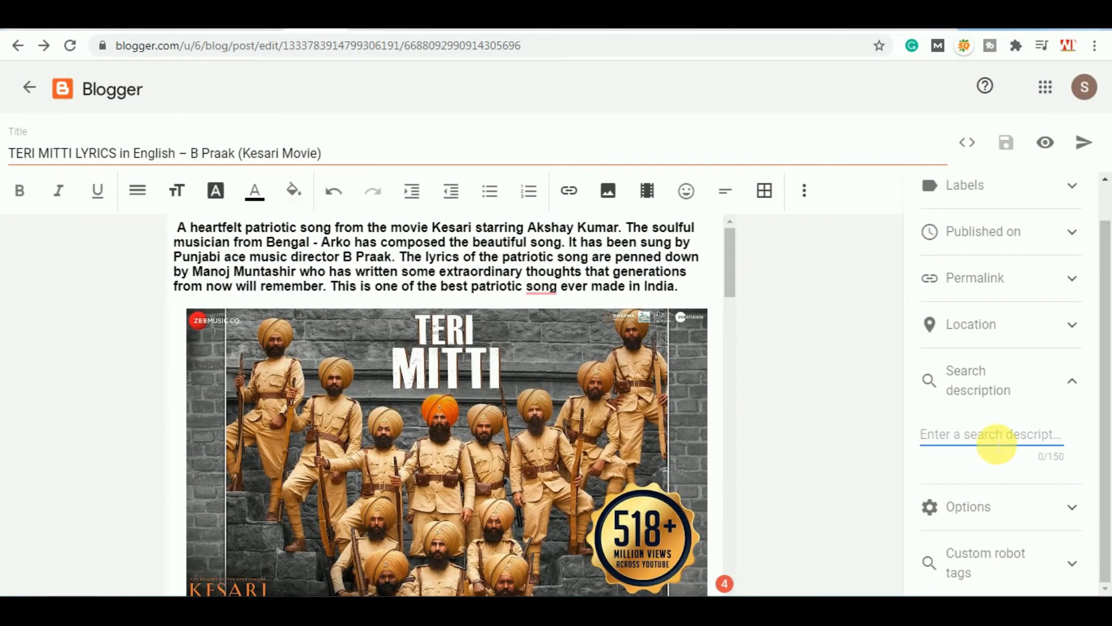
{"action": "key", "text": "ctrl+v"}
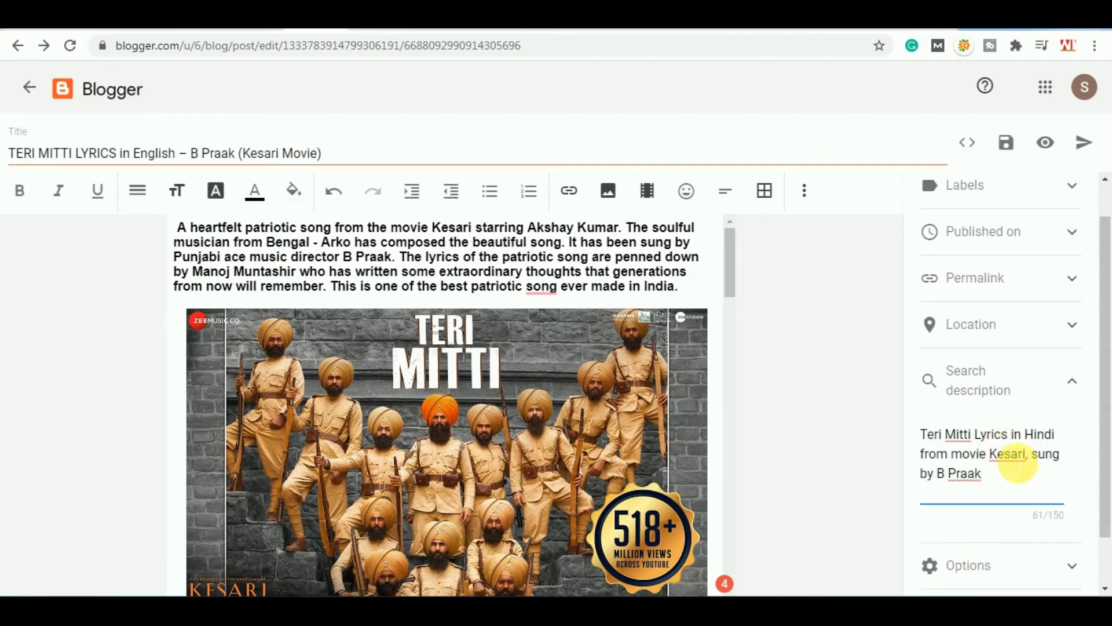
{"action": "left_click_drag", "start_coordinate": [1056, 436], "coordinate": [1017, 433]}
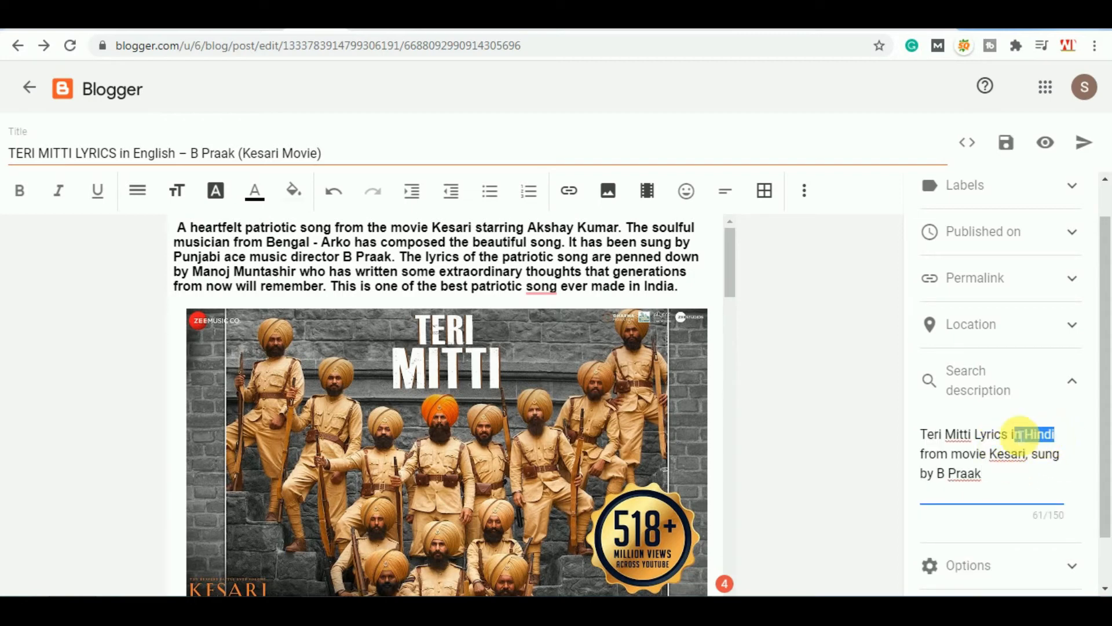
{"action": "key", "text": "BackSpace"}
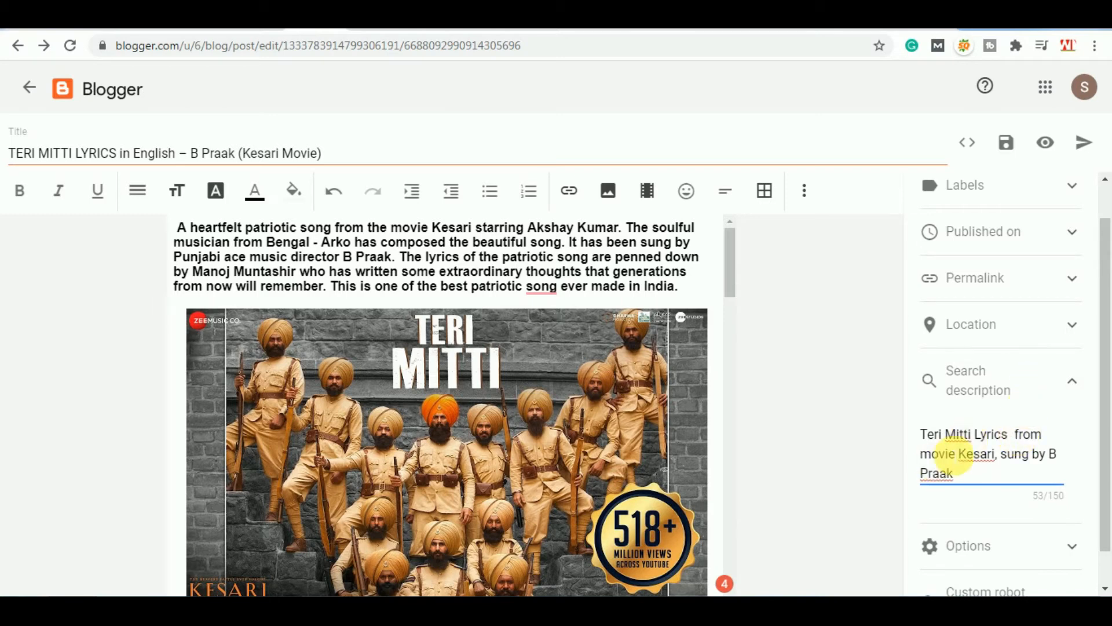
- Complete the search description as "Teri Mitti Song Lyrics from movie Kesari, singer B Praak. Beautiful patriotic song from movie kesari starring Akshay kumar" and collapse it
{"action": "left_click_drag", "start_coordinate": [976, 438], "coordinate": [972, 438]}
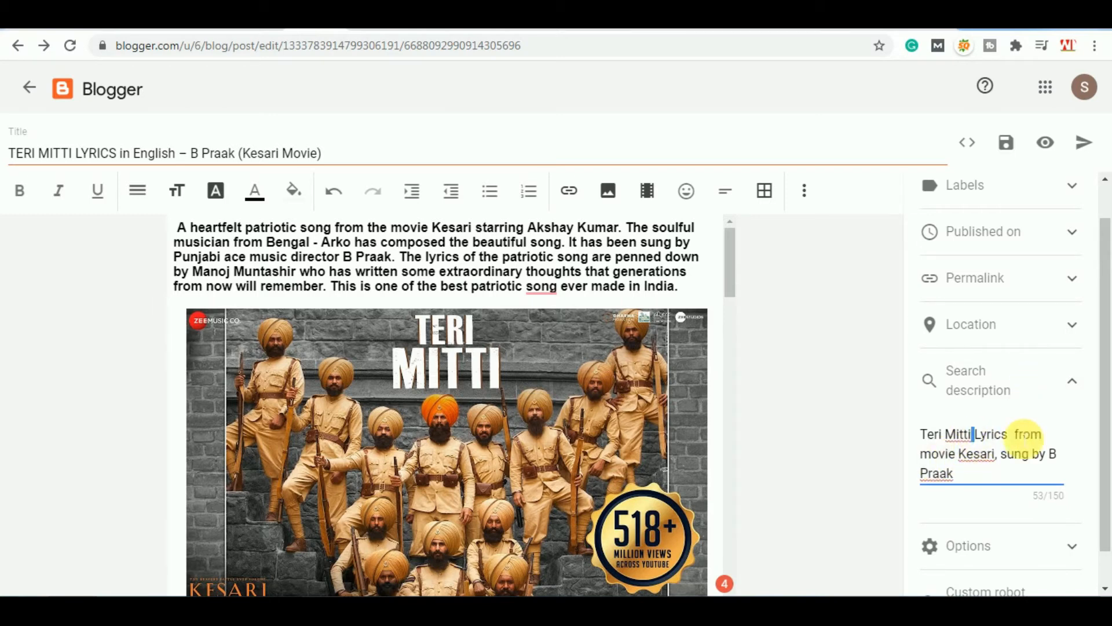
{"action": "key", "text": "ctrl+v"}
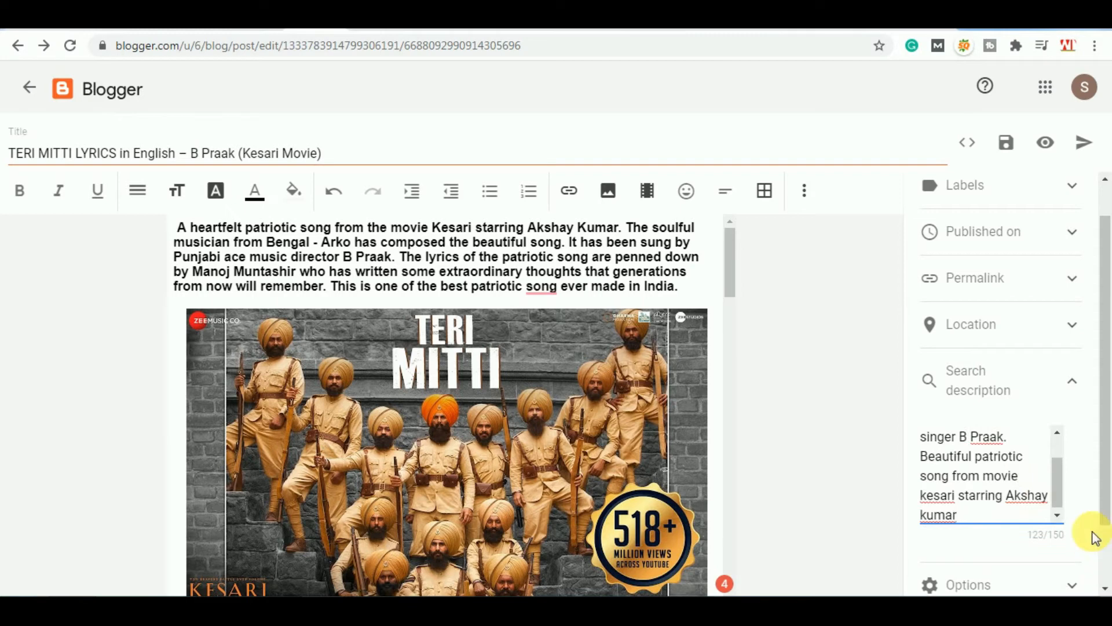
{"action": "left_click", "coordinate": [1075, 377]}
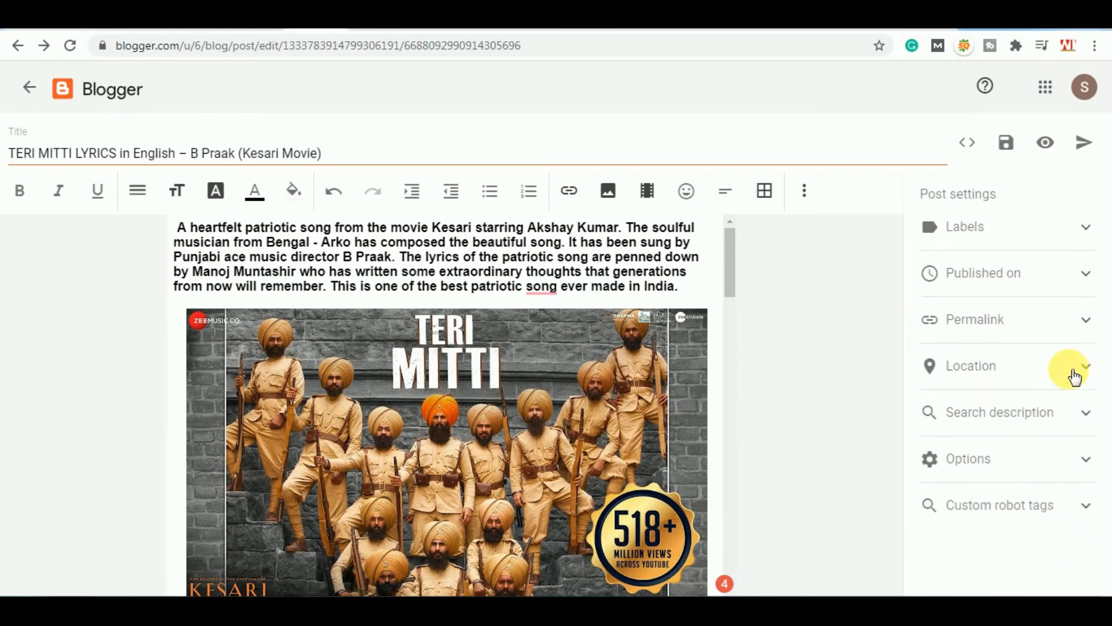
{"action": "left_click", "coordinate": [1089, 410]}
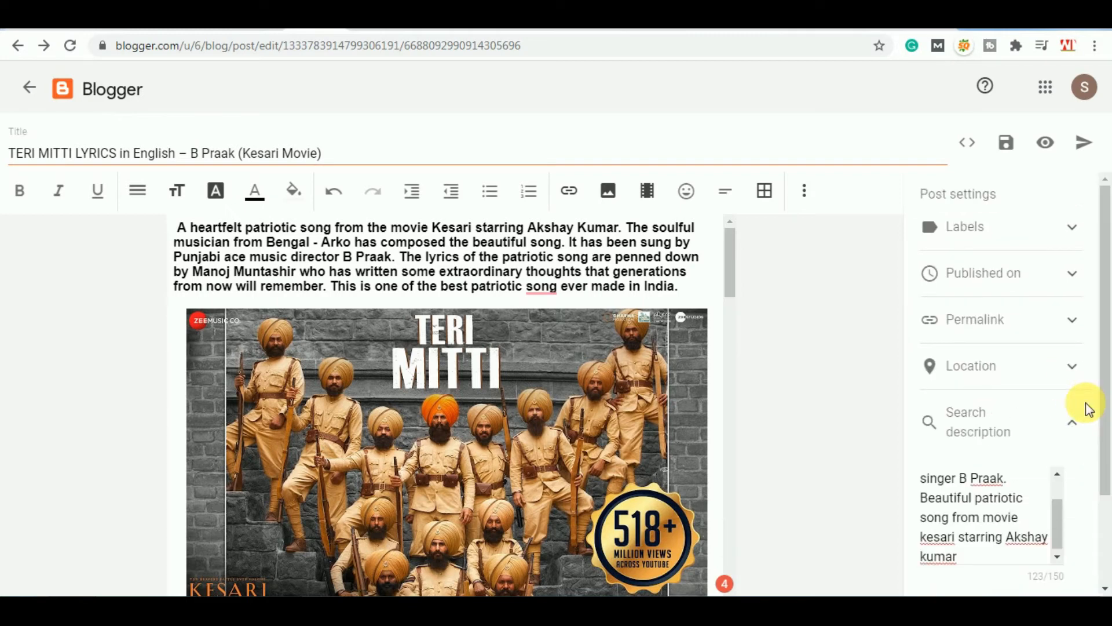
{"action": "scroll", "coordinate": [1025, 521], "scroll_direction": "up", "scroll_amount": 2}
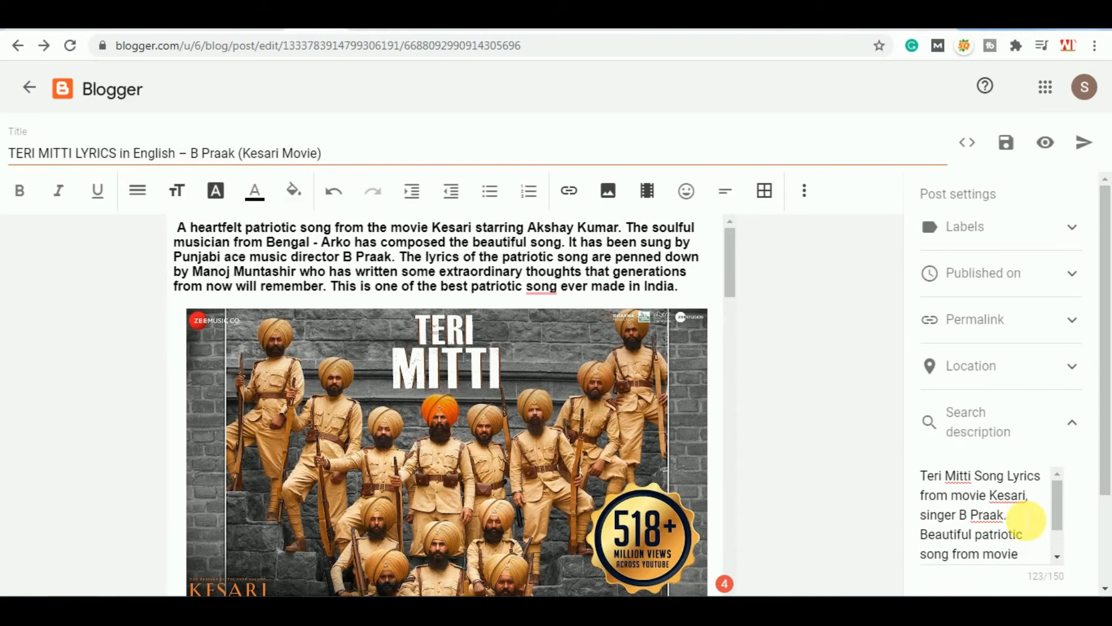
{"action": "left_click", "coordinate": [1069, 434]}
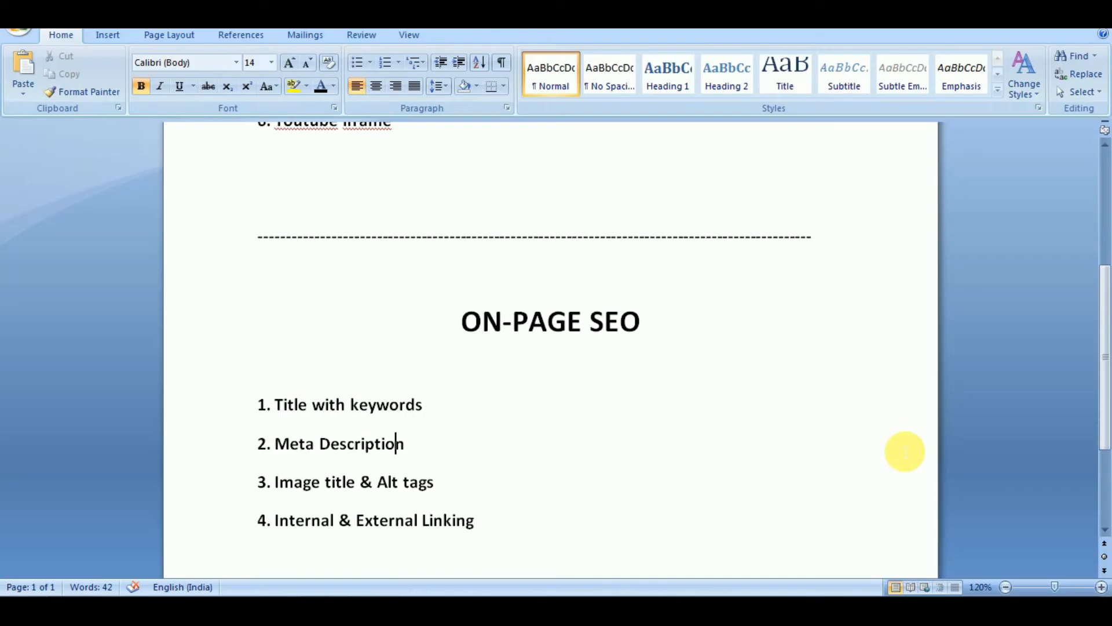
- Check the "Image title & Alt tags" item of the ON-PAGE SEO list in Word and return to the Blogger post's image
{"action": "left_click", "coordinate": [306, 482]}
{"action": "left_click", "coordinate": [356, 482]}
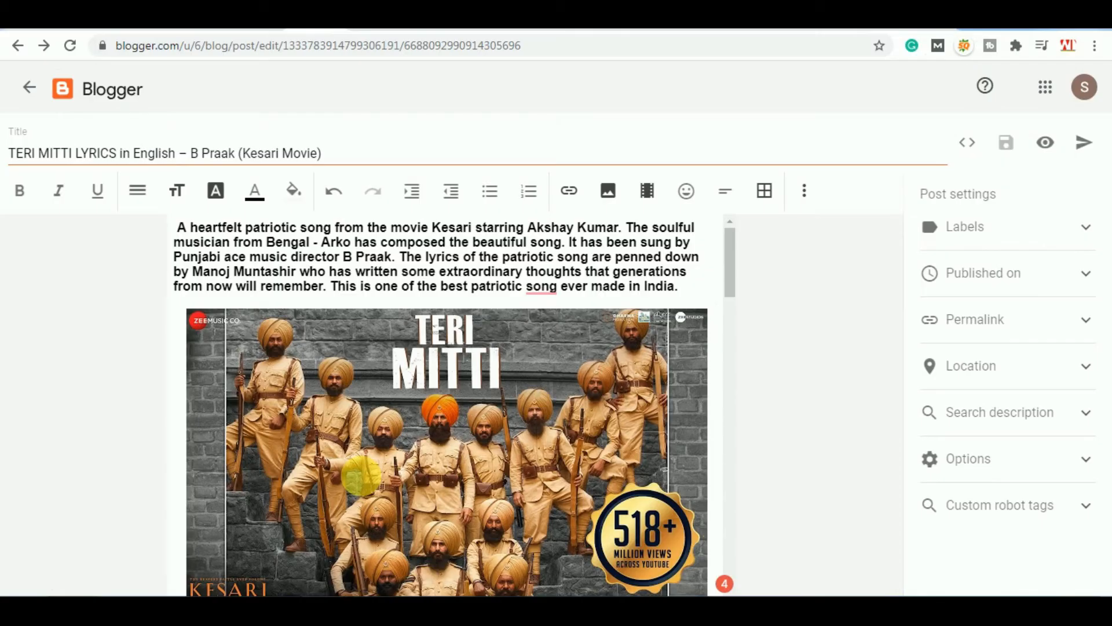
{"action": "scroll", "coordinate": [441, 431], "scroll_direction": "down", "scroll_amount": 3}
{"action": "scroll", "coordinate": [441, 431], "scroll_direction": "up", "scroll_amount": 3}
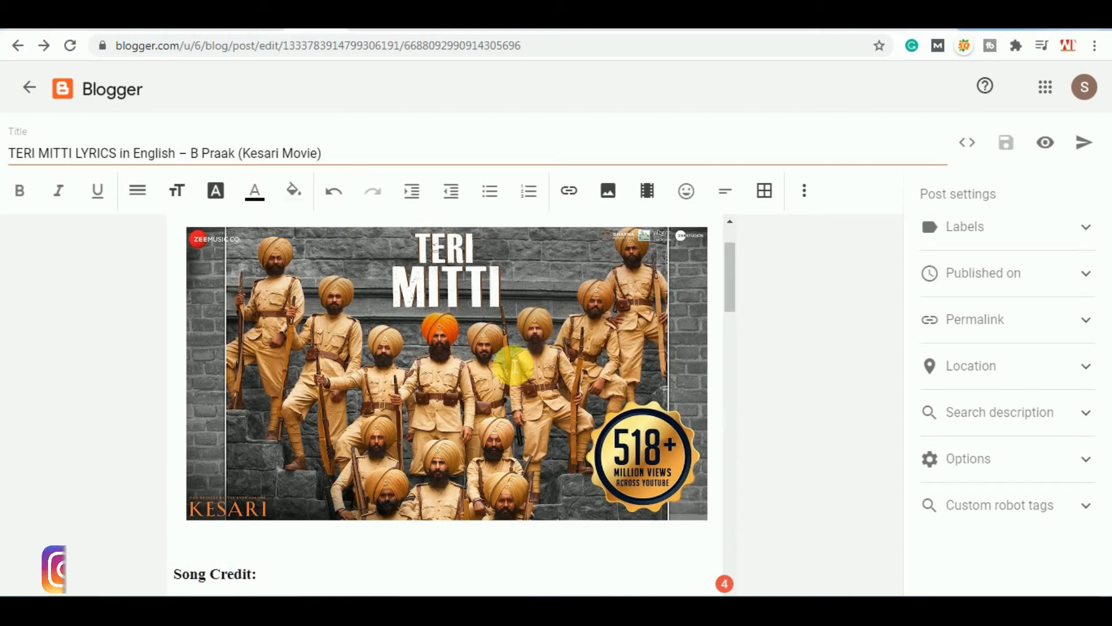
- Give the post's Teri Mitti image the alt text "Teri Mitti Song Lyrics" and the title text "Teri Mitti Song"
{"action": "left_click", "coordinate": [513, 365]}
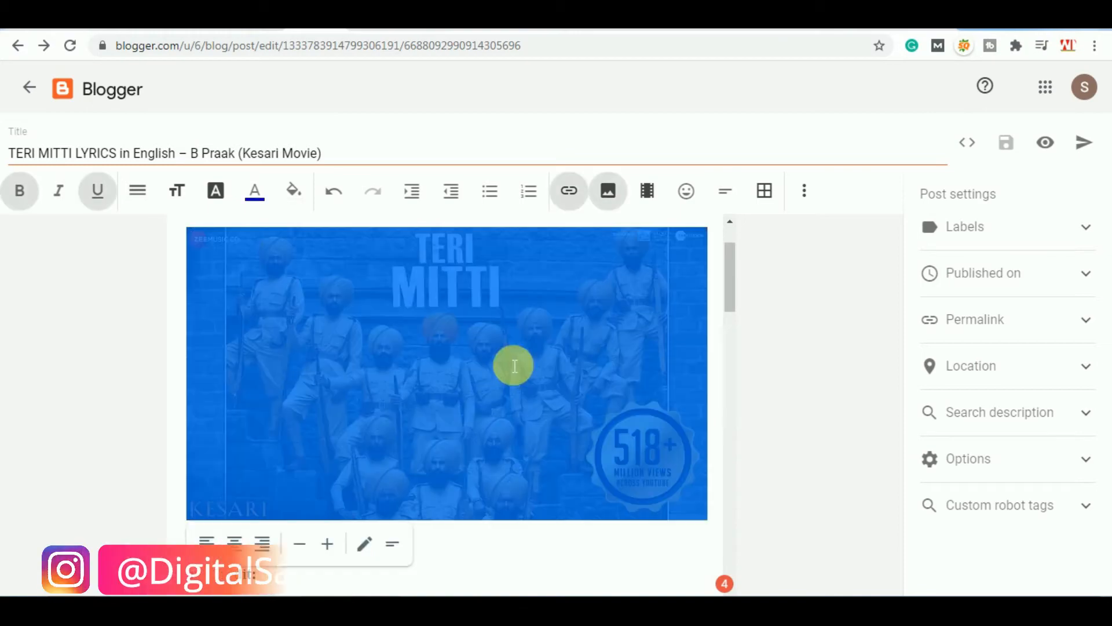
{"action": "left_click", "coordinate": [365, 547]}
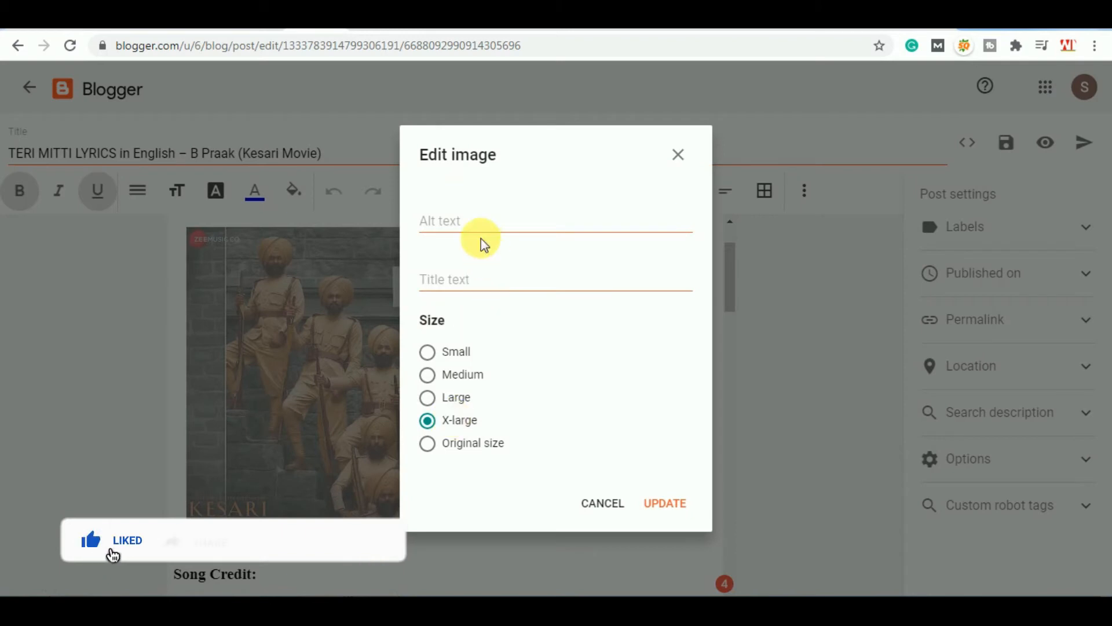
{"action": "left_click", "coordinate": [480, 231]}
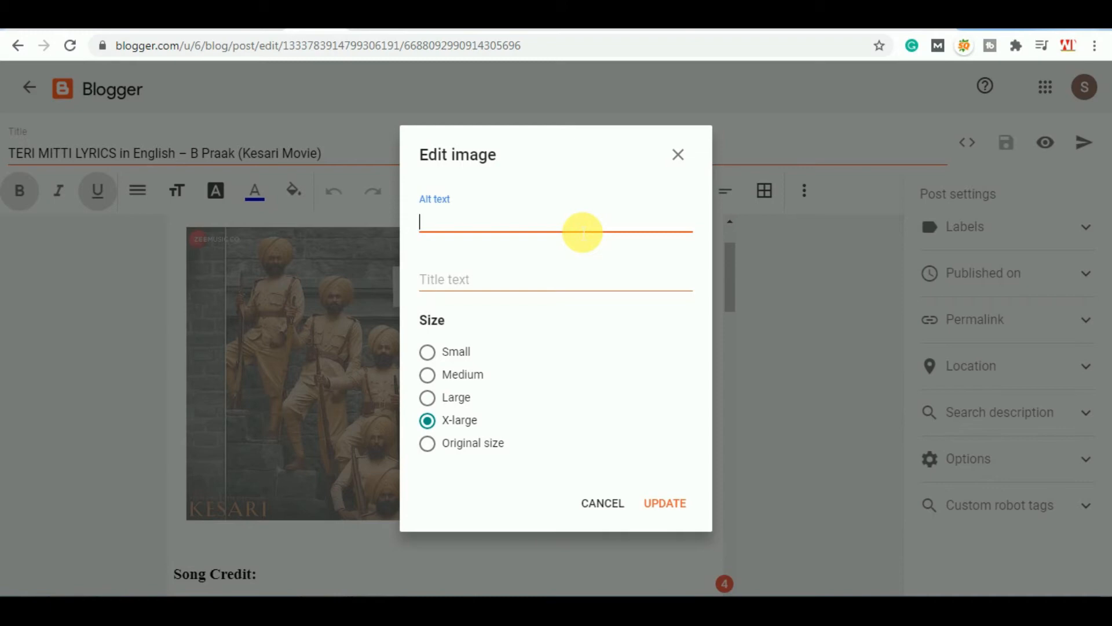
{"action": "type", "text": "Mitti Song Lyrics"}
{"action": "left_click", "coordinate": [496, 268]}
{"action": "type", "text": "Teri Mitti Song"}
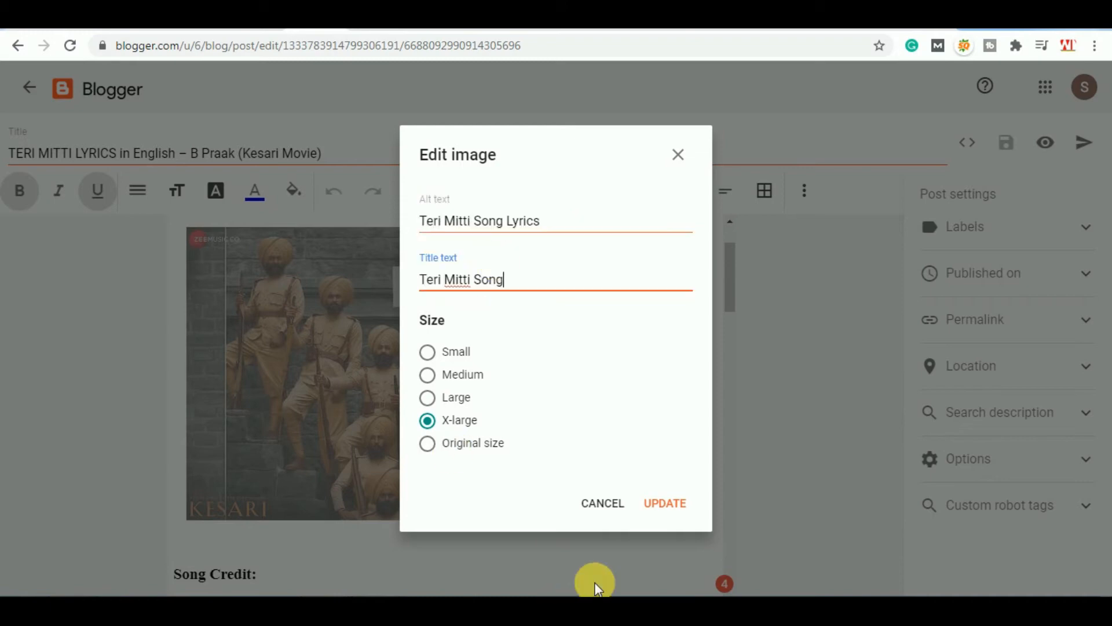
{"action": "left_click", "coordinate": [675, 502]}
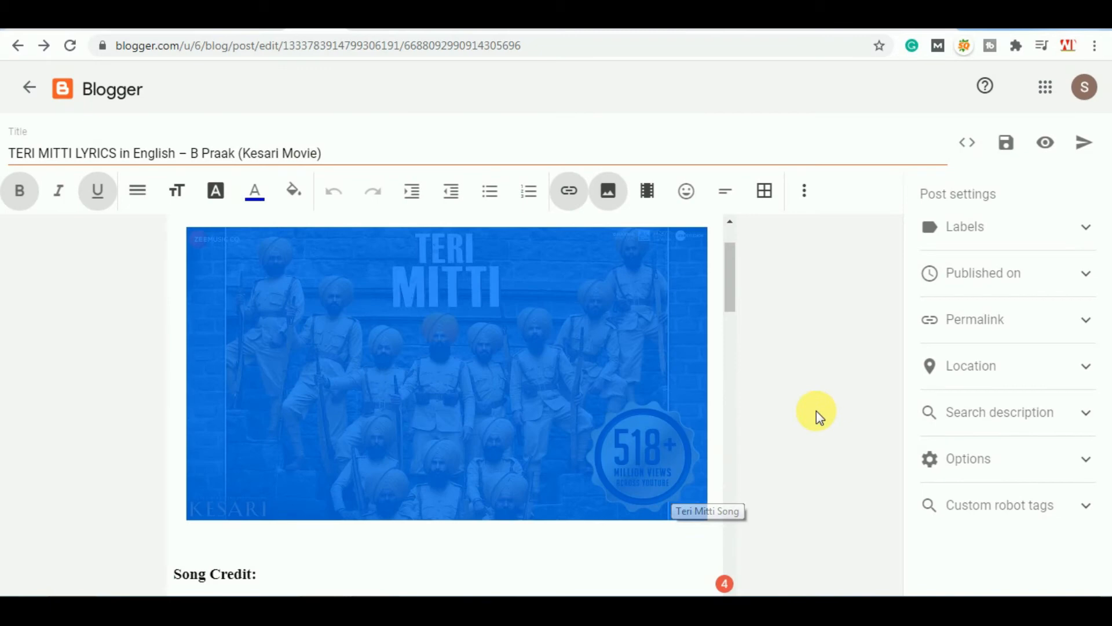
{"action": "left_click", "coordinate": [806, 393]}
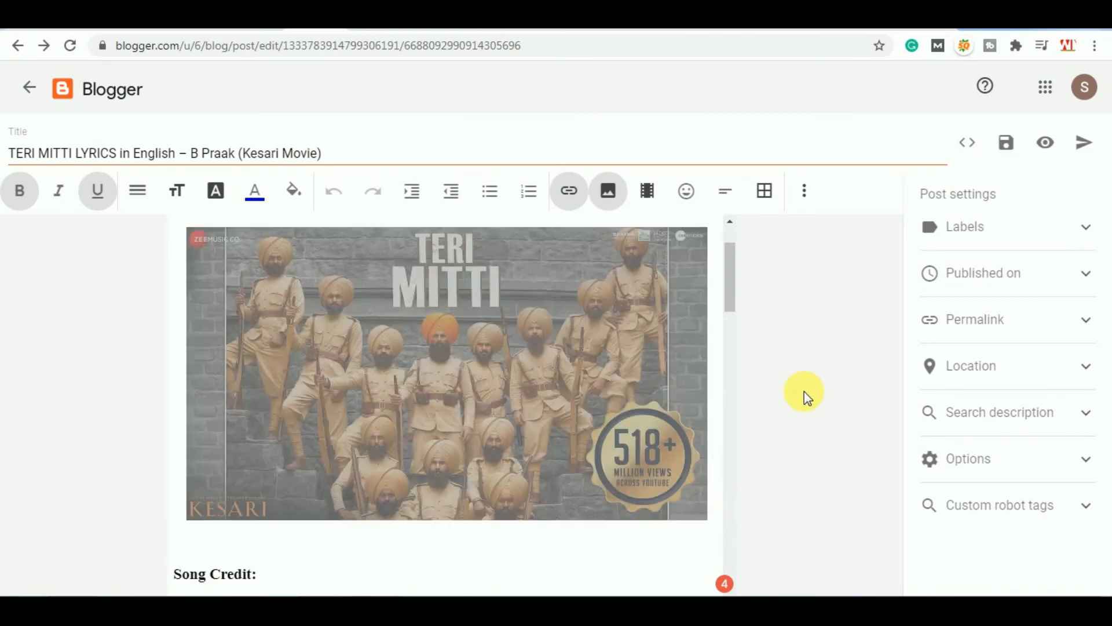
{"action": "scroll", "coordinate": [703, 360], "scroll_direction": "up", "scroll_amount": 2}
{"action": "left_click", "coordinate": [700, 276]}
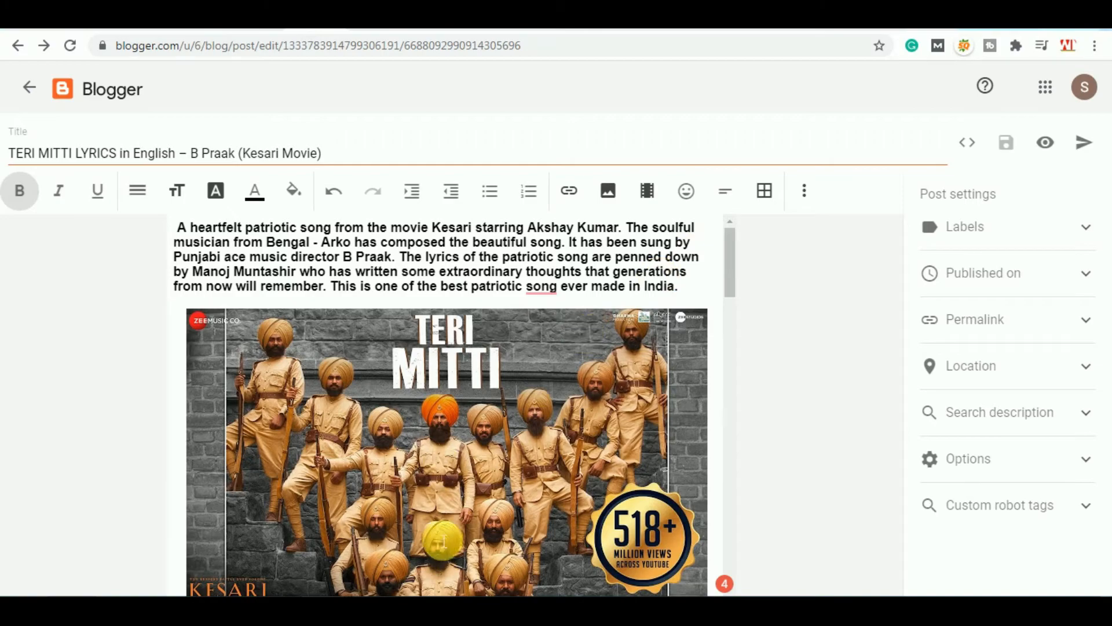
- Switch to the Word document, read the "Internal & External Linking" item of the ON-PAGE SEO list, and return to Blogger
{"action": "left_click", "coordinate": [363, 592]}
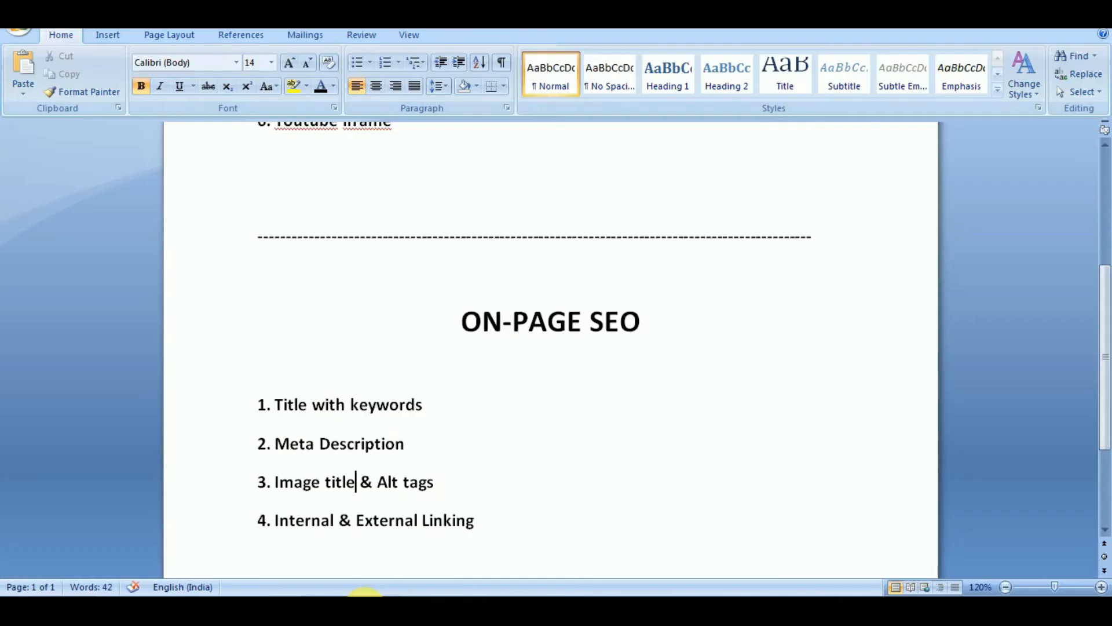
{"action": "left_click_drag", "start_coordinate": [488, 522], "coordinate": [314, 510]}
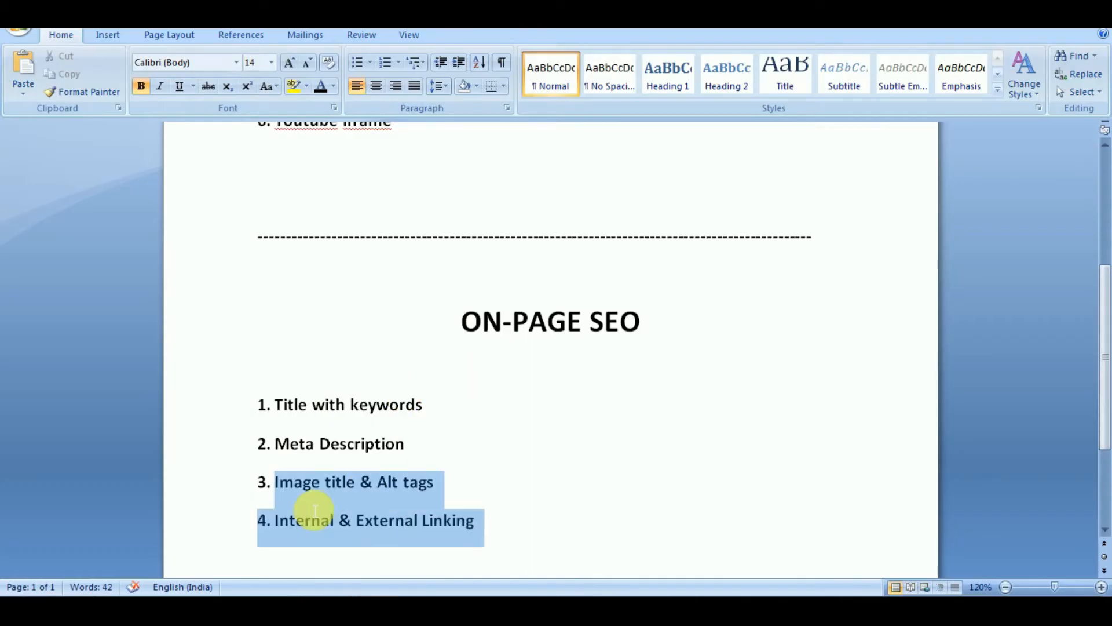
{"action": "left_click", "coordinate": [316, 520]}
{"action": "key", "text": "alt+Tab"}
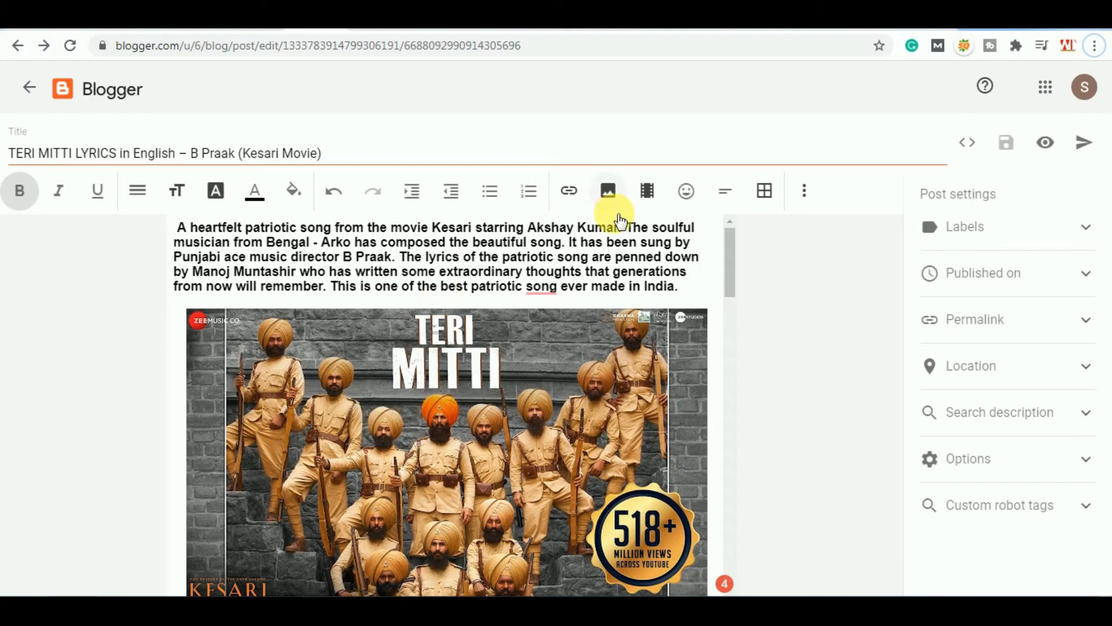
- Open the link settings for the singer name "B Praak" under Song Credit and cancel them without entering a URL
{"action": "scroll", "coordinate": [609, 243], "scroll_direction": "down", "scroll_amount": 3}
{"action": "scroll", "coordinate": [532, 386], "scroll_direction": "down", "scroll_amount": 3}
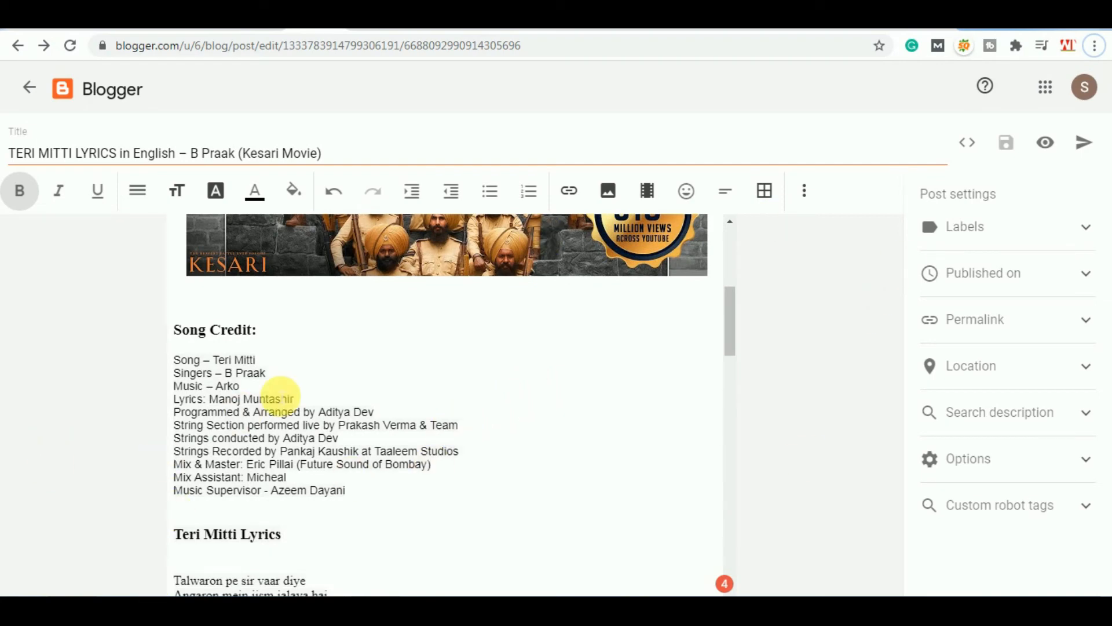
{"action": "left_click_drag", "start_coordinate": [269, 374], "coordinate": [223, 375]}
{"action": "left_click", "coordinate": [235, 374]}
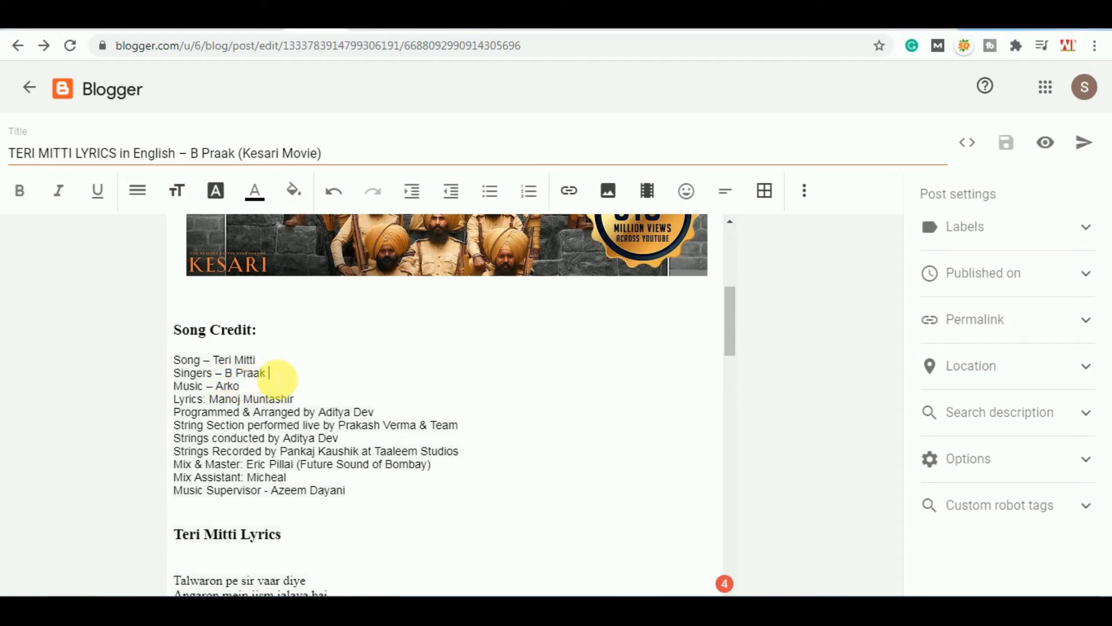
{"action": "left_click_drag", "start_coordinate": [277, 379], "coordinate": [231, 385]}
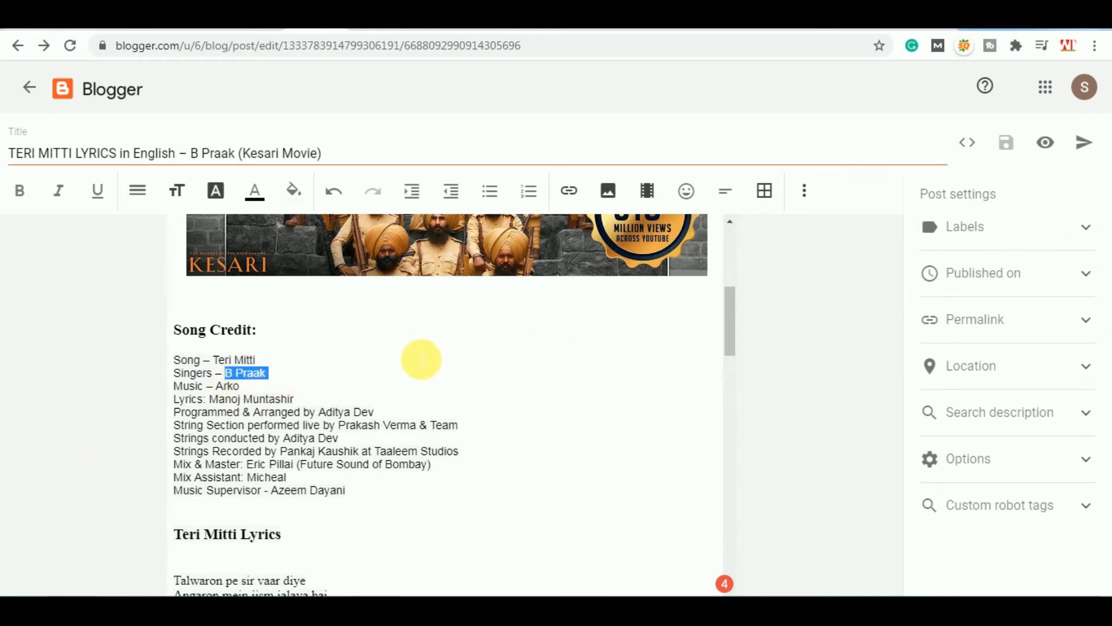
{"action": "left_click", "coordinate": [569, 191]}
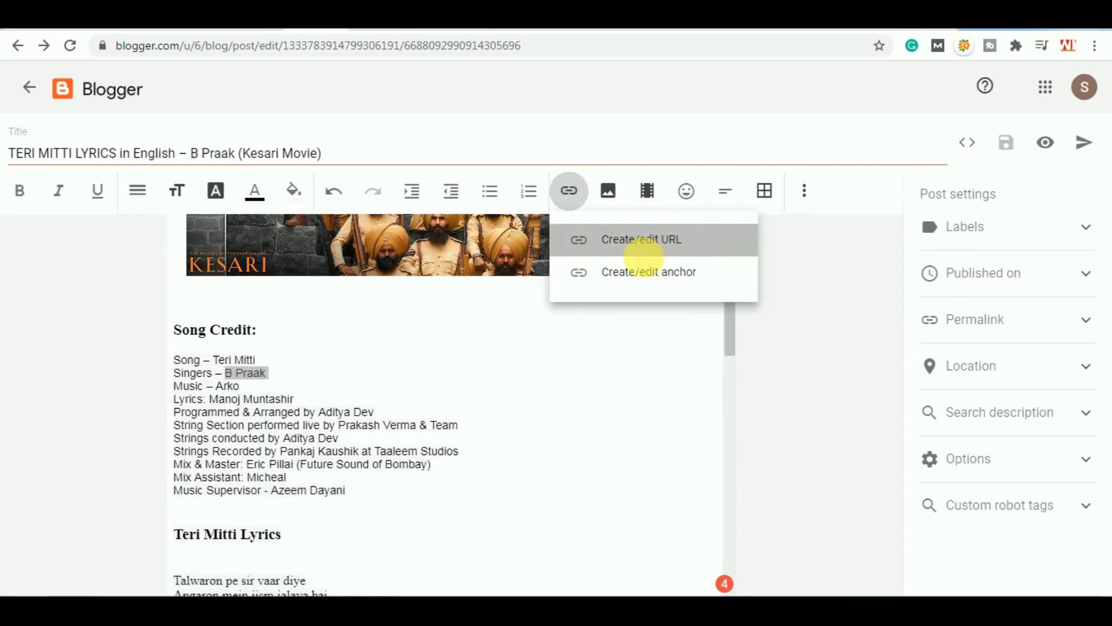
{"action": "left_click", "coordinate": [640, 243]}
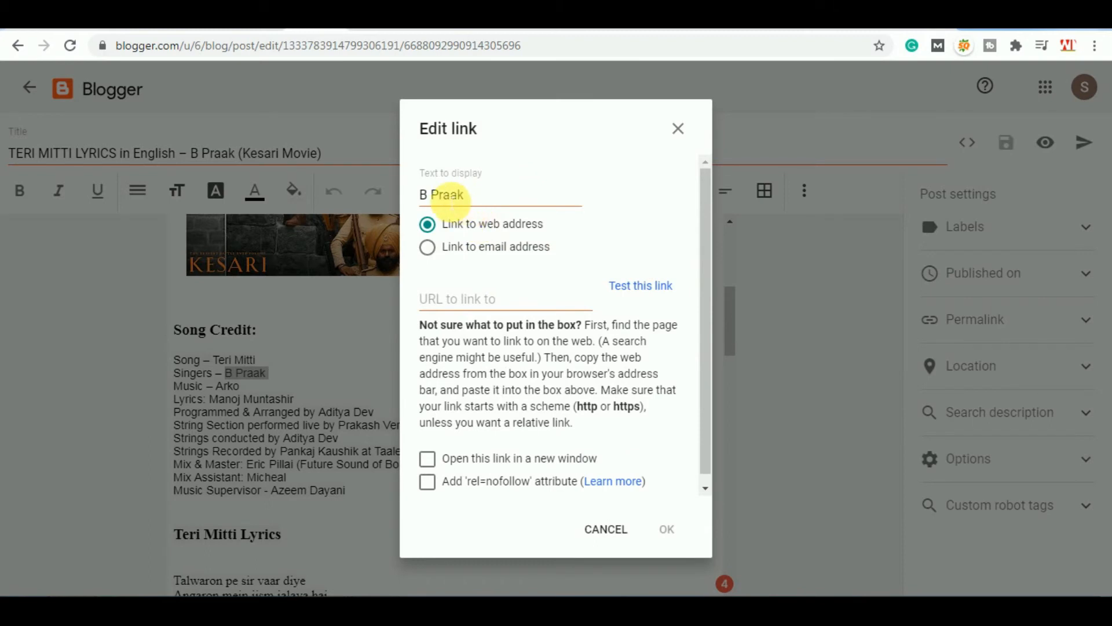
{"action": "left_click", "coordinate": [466, 301]}
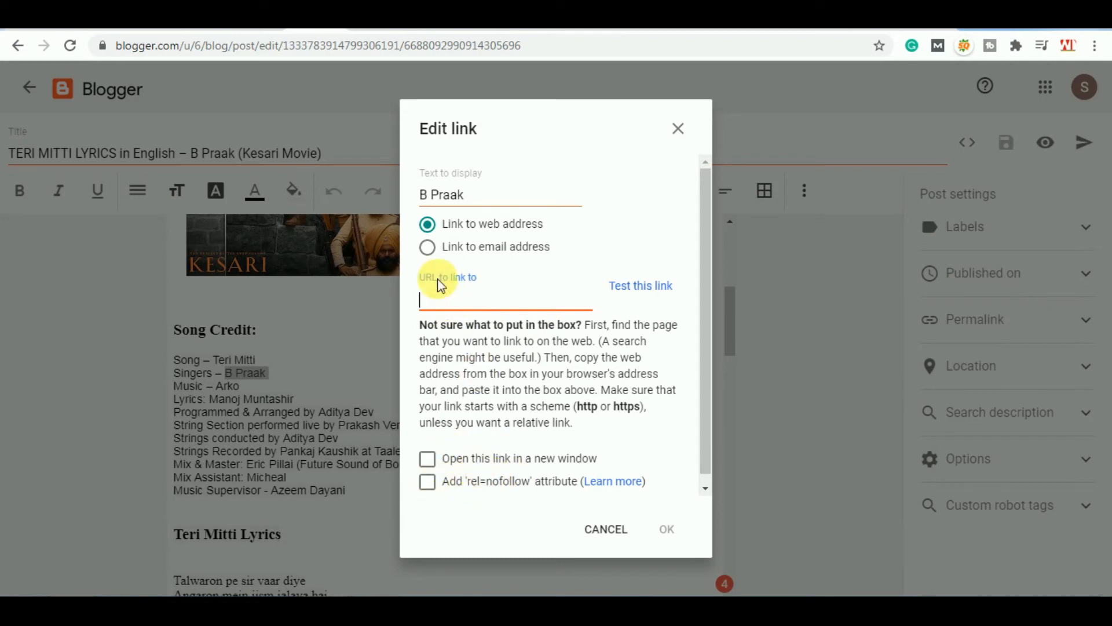
{"action": "left_click", "coordinate": [615, 532]}
{"action": "left_click", "coordinate": [277, 369]}
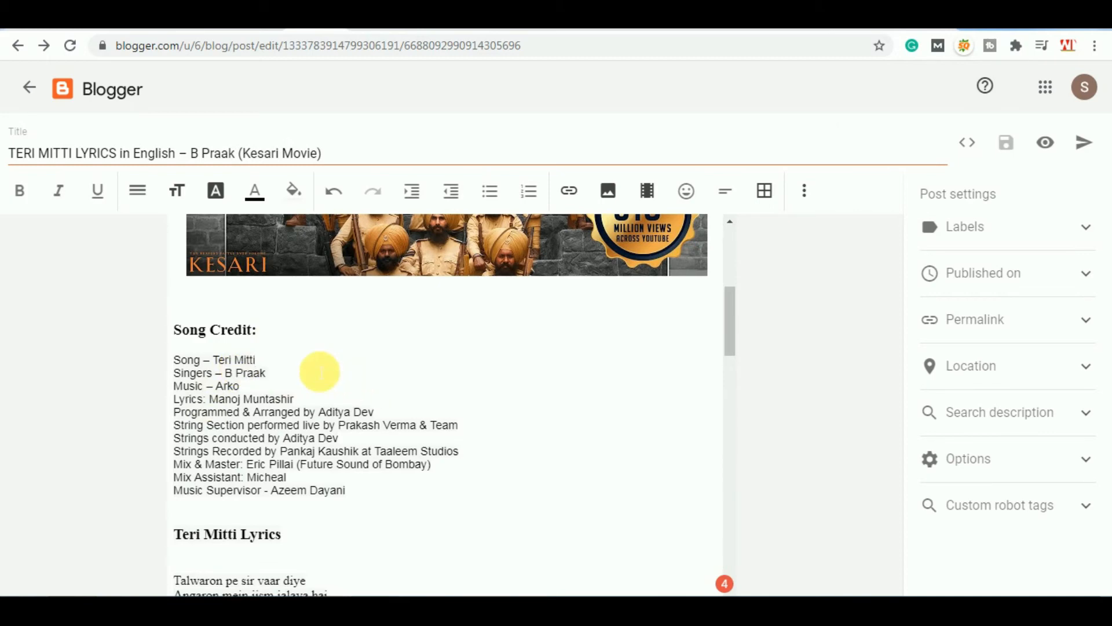
- Select "Kesari" in the intro paragraph, open its link options, and dismiss them without creating a link
{"action": "scroll", "coordinate": [320, 372], "scroll_direction": "up", "scroll_amount": 2}
{"action": "scroll", "coordinate": [307, 413], "scroll_direction": "up", "scroll_amount": 4}
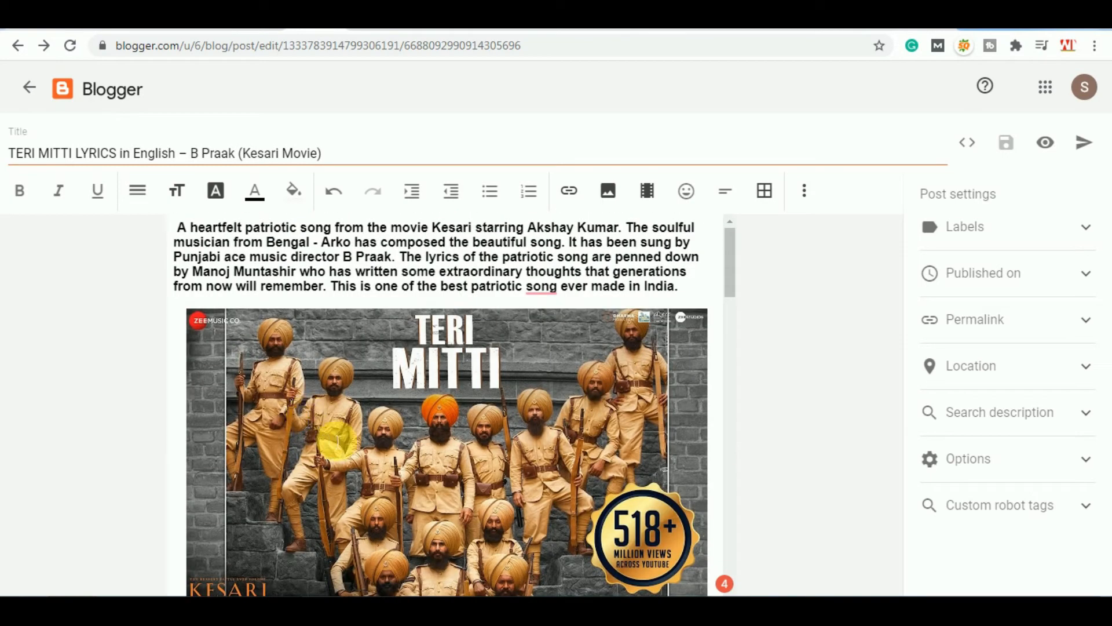
{"action": "double_click", "coordinate": [450, 224]}
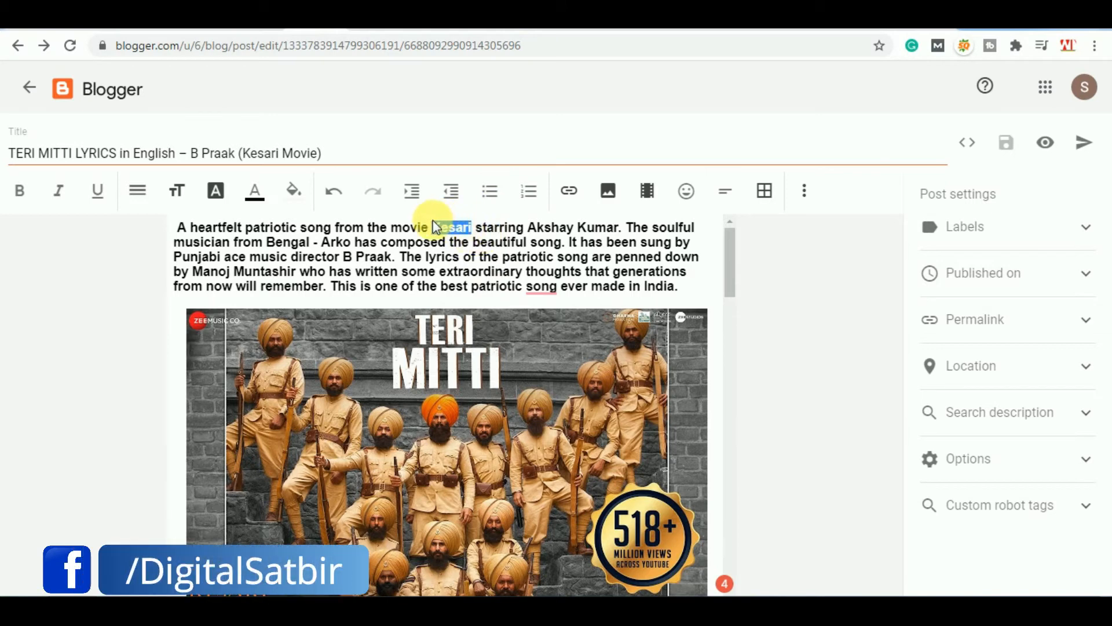
{"action": "left_click", "coordinate": [569, 191]}
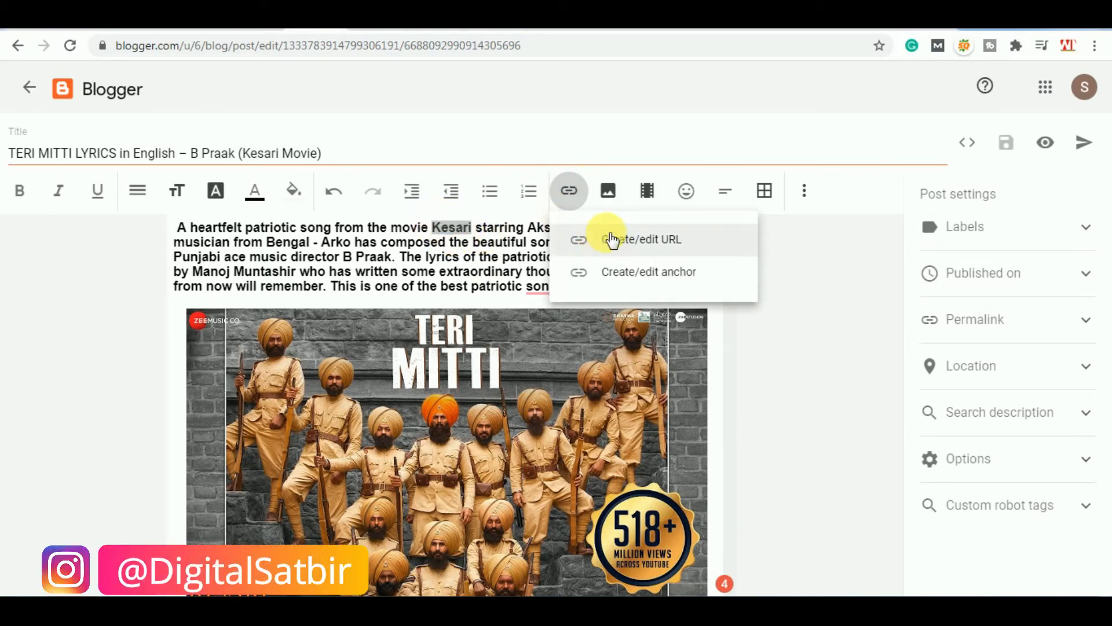
{"action": "left_click", "coordinate": [412, 288]}
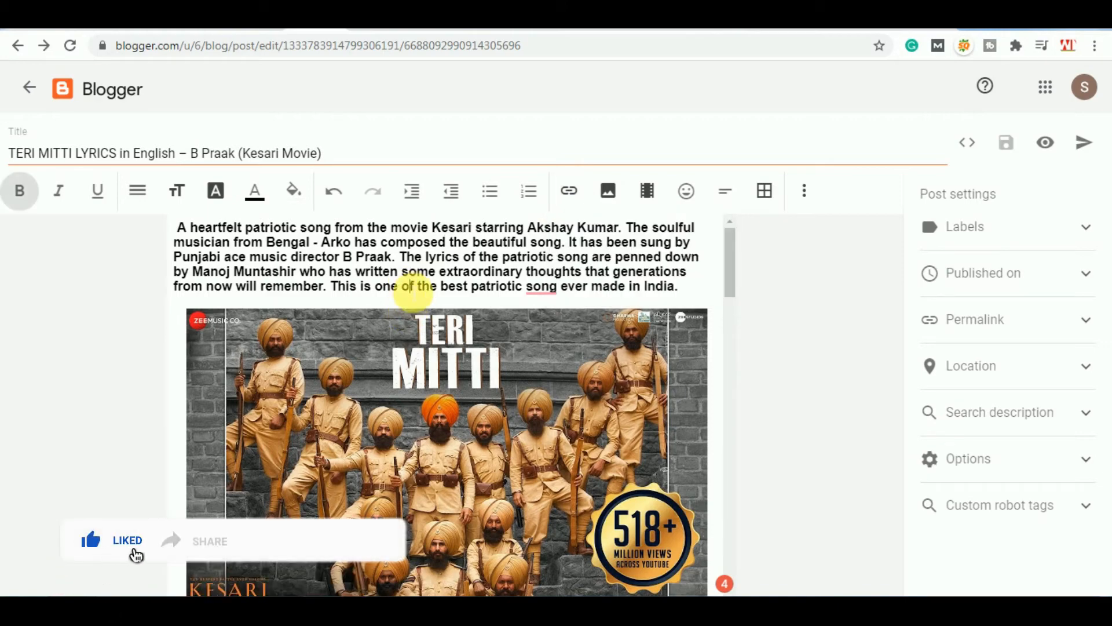
{"action": "scroll", "coordinate": [413, 292], "scroll_direction": "down", "scroll_amount": 3}
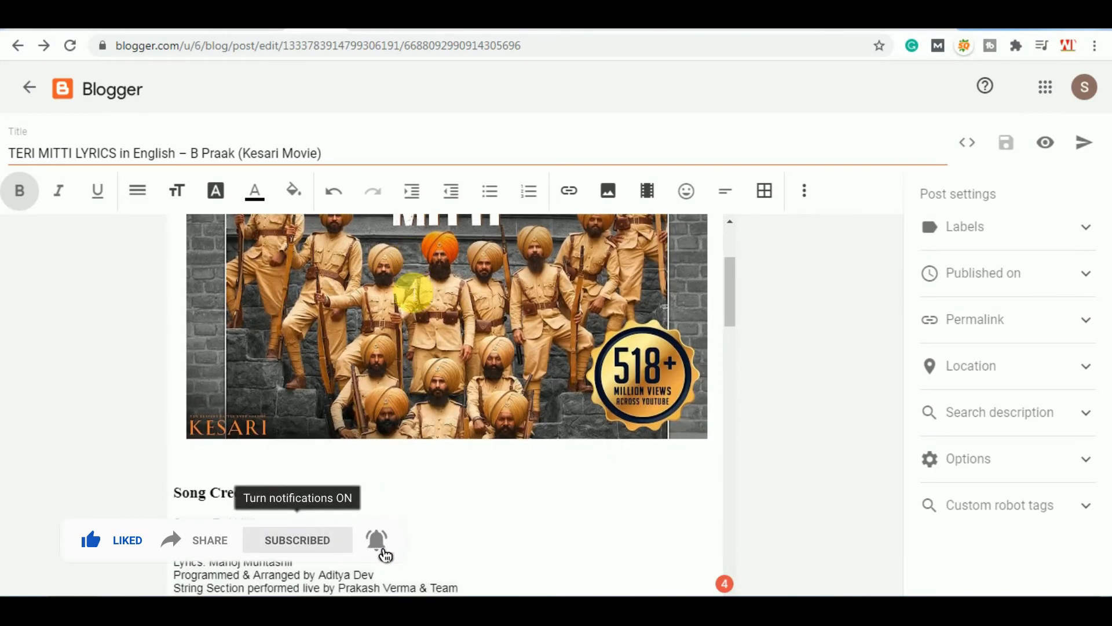
{"action": "scroll", "coordinate": [412, 292], "scroll_direction": "down", "scroll_amount": 4}
{"action": "scroll", "coordinate": [413, 292], "scroll_direction": "up", "scroll_amount": 7}
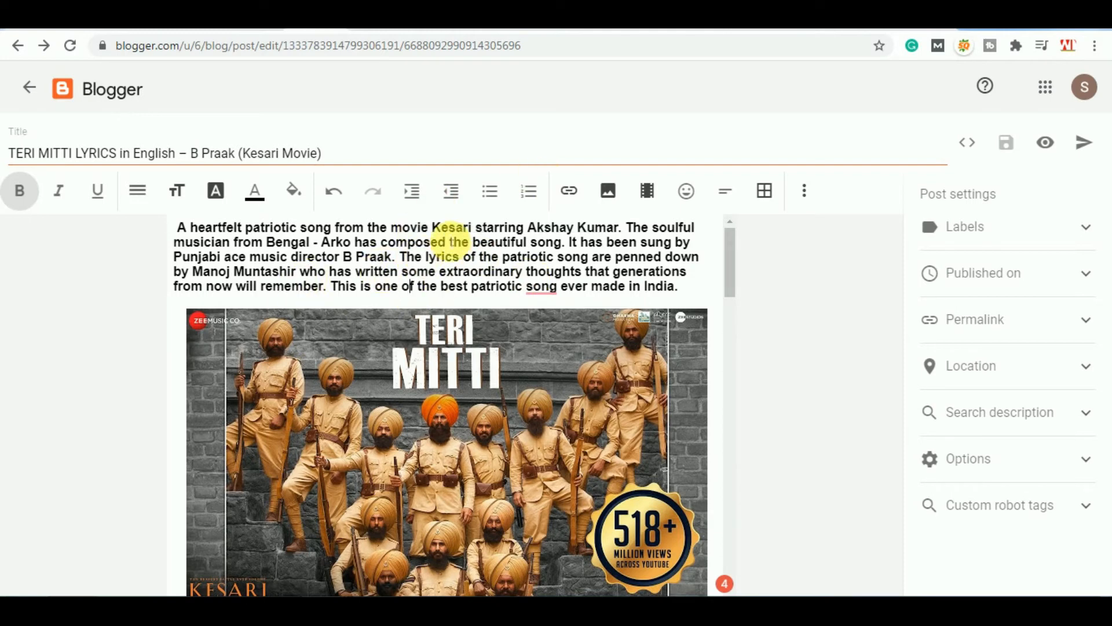
- Find the "Kesari (2019) - IMDb" result in the Google results for "kesari movie" and copy its link address
{"action": "left_click_drag", "start_coordinate": [432, 228], "coordinate": [473, 229]}
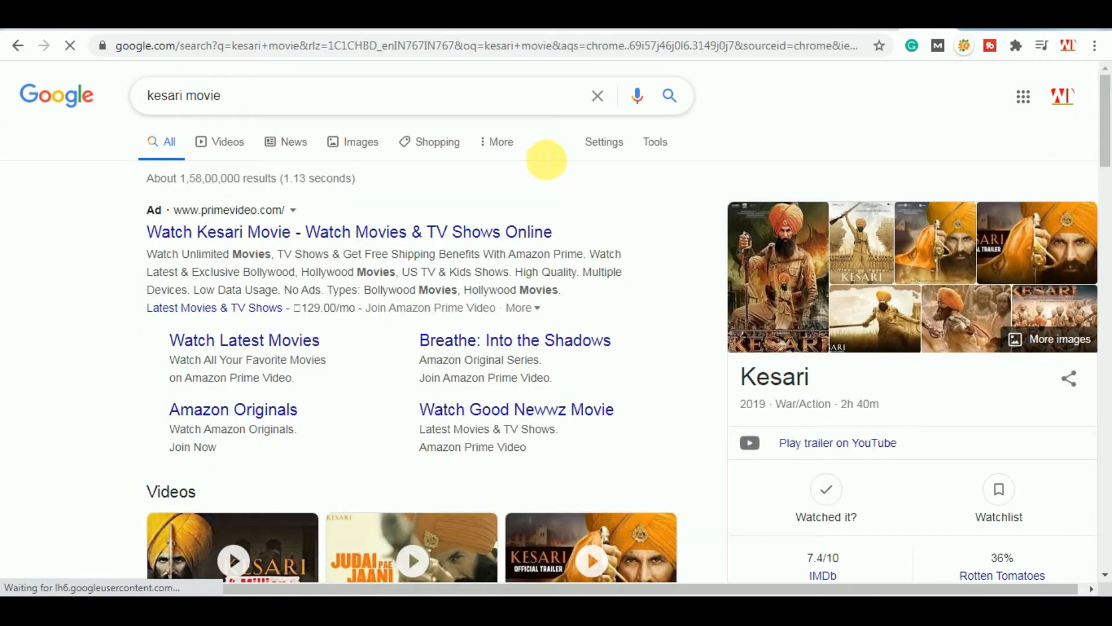
{"action": "scroll", "coordinate": [546, 159], "scroll_direction": "down", "scroll_amount": 2}
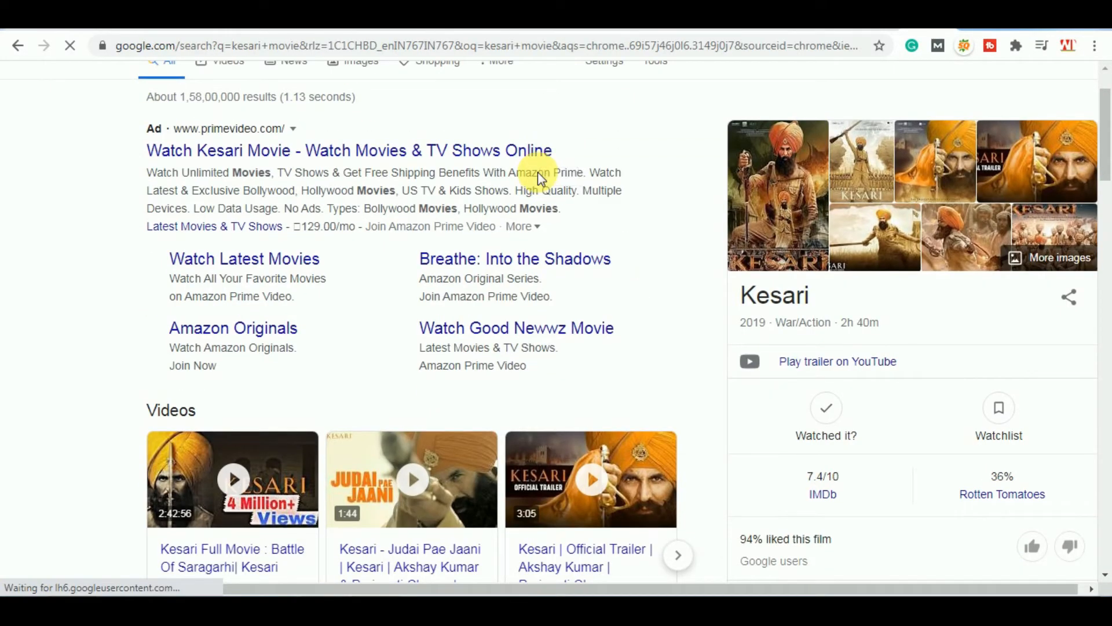
{"action": "scroll", "coordinate": [538, 172], "scroll_direction": "down", "scroll_amount": 7}
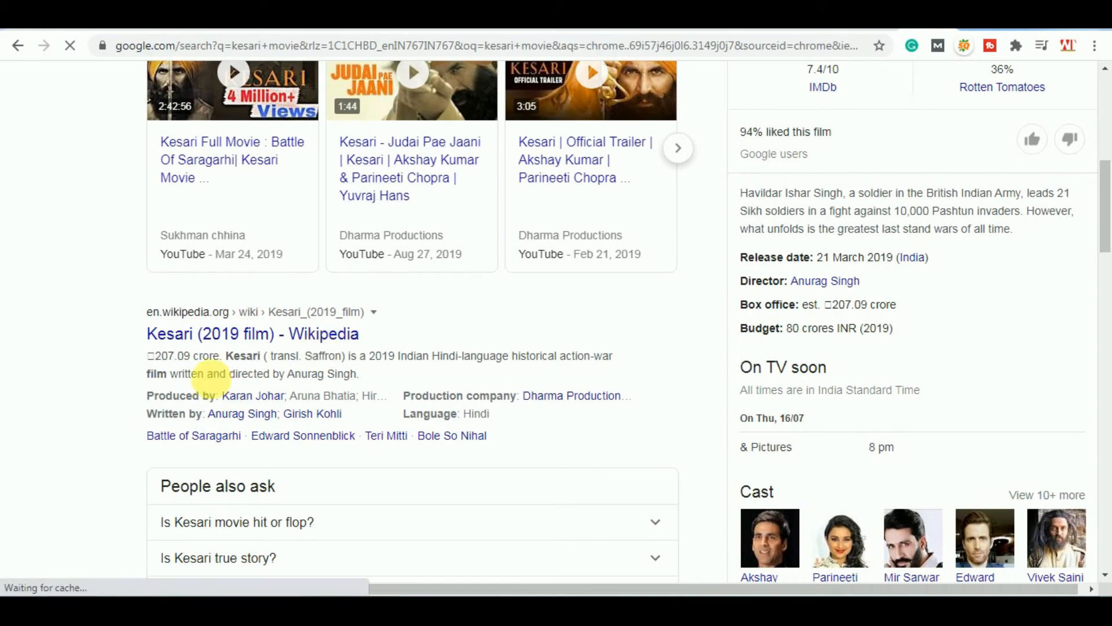
{"action": "scroll", "coordinate": [255, 327], "scroll_direction": "down", "scroll_amount": 4}
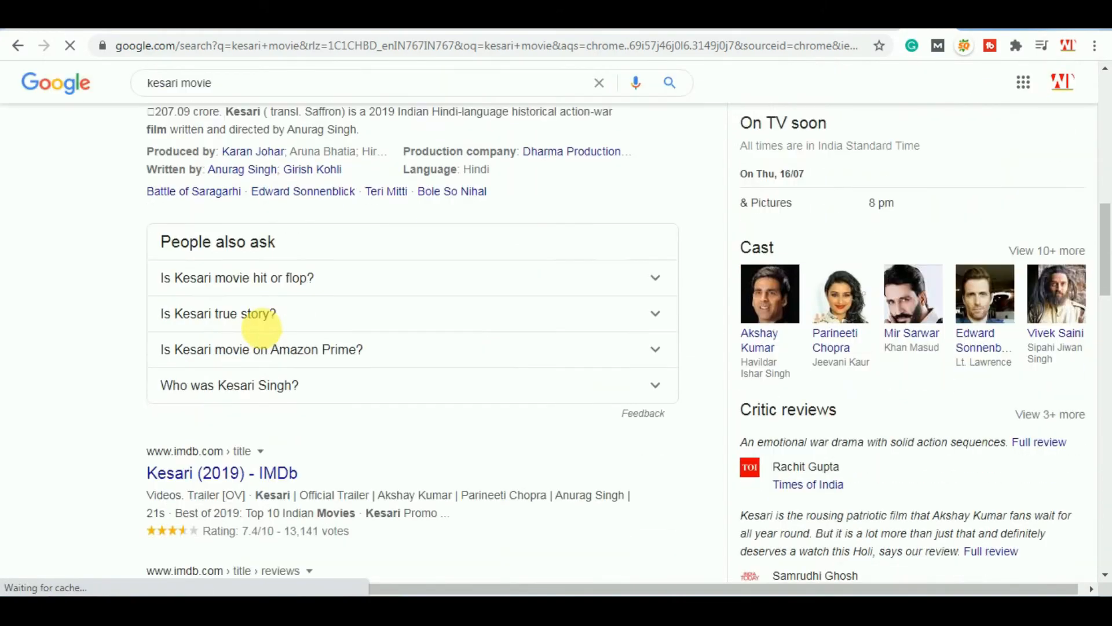
{"action": "scroll", "coordinate": [261, 329], "scroll_direction": "down", "scroll_amount": 1}
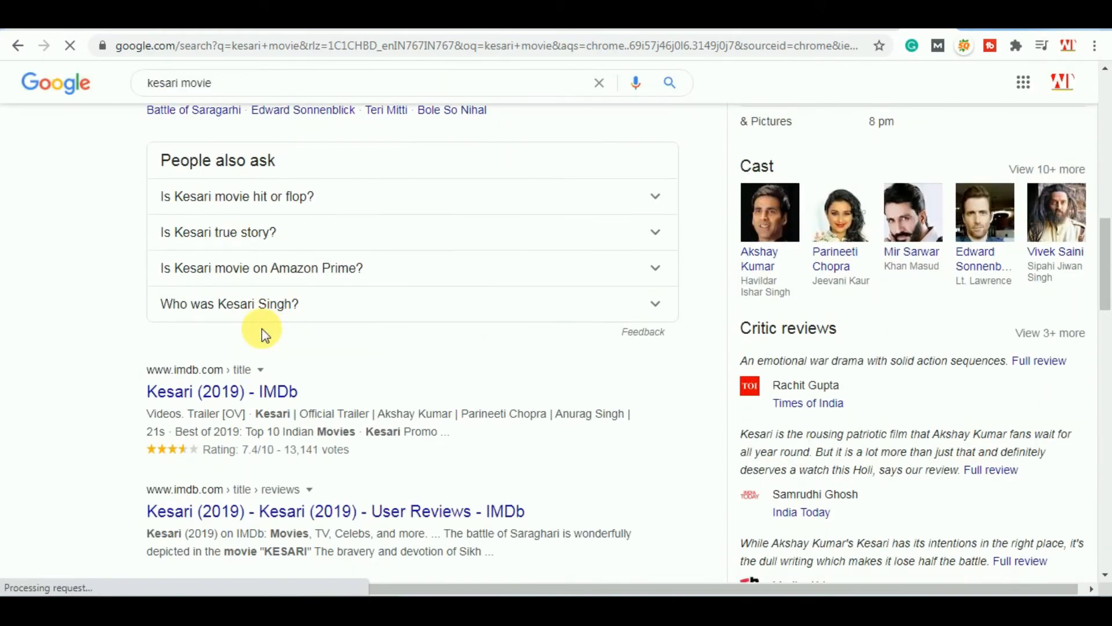
{"action": "right_click", "coordinate": [225, 398]}
{"action": "left_click", "coordinate": [287, 490]}
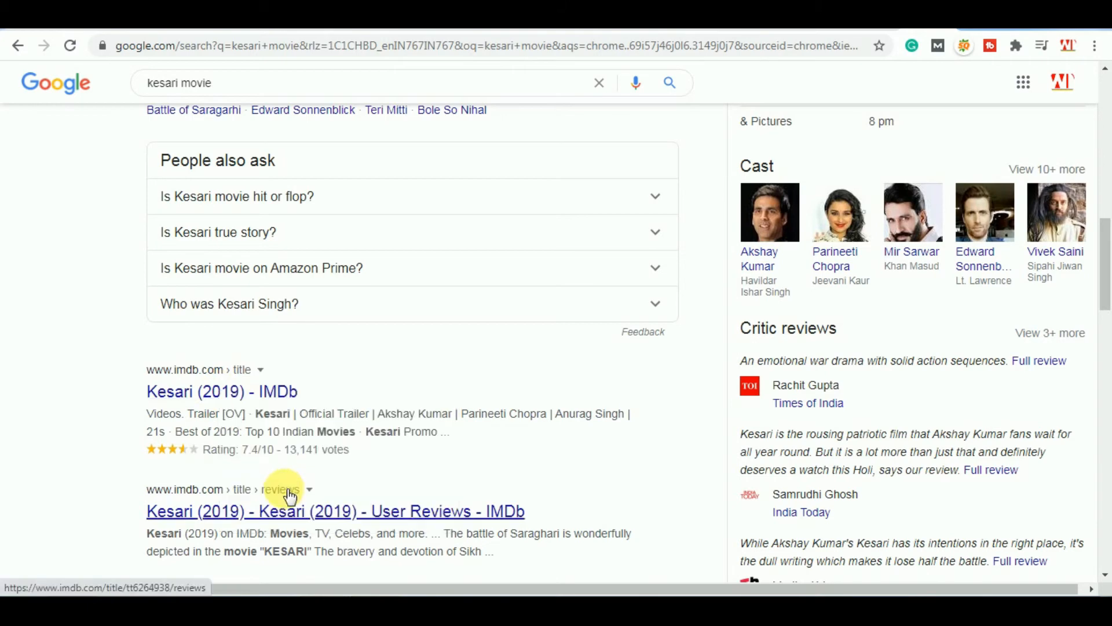
{"action": "double_click", "coordinate": [452, 227]}
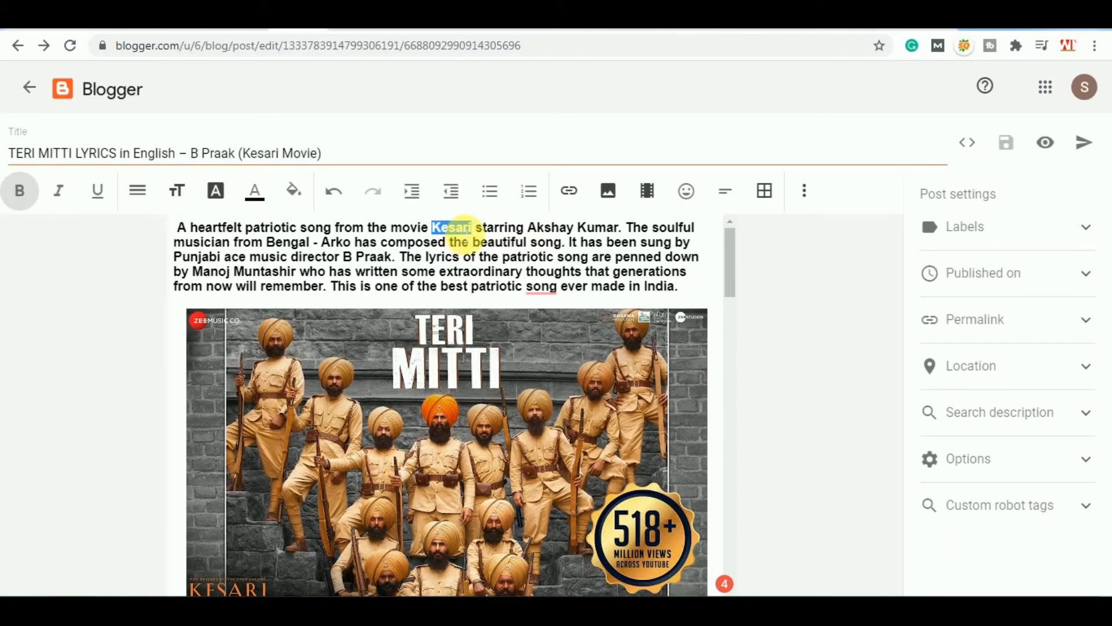
{"action": "left_click", "coordinate": [569, 191]}
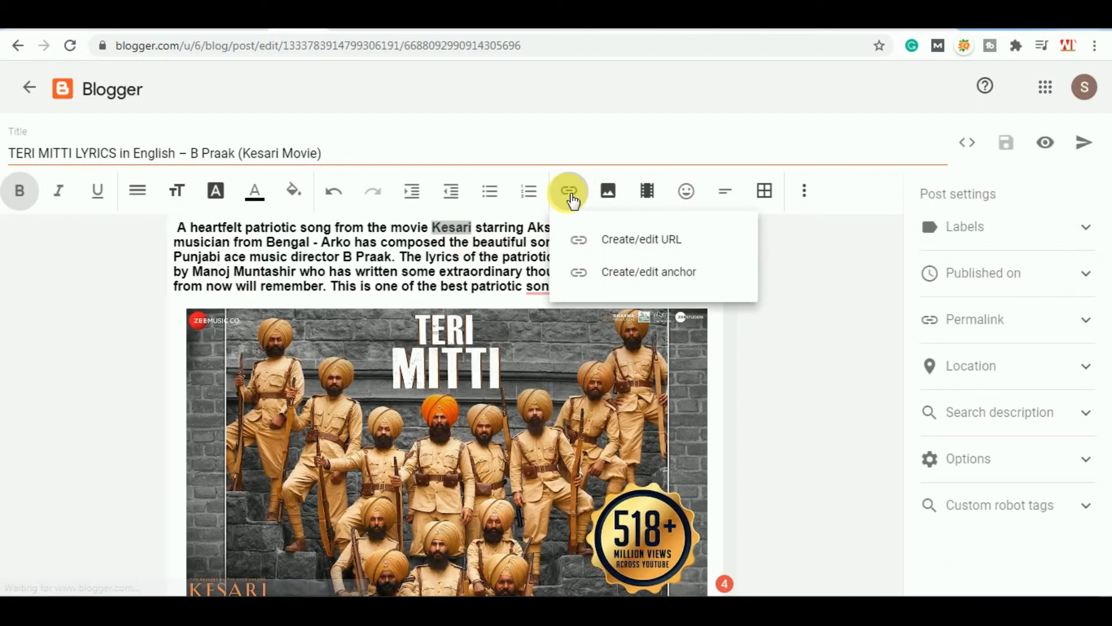
{"action": "left_click", "coordinate": [617, 241]}
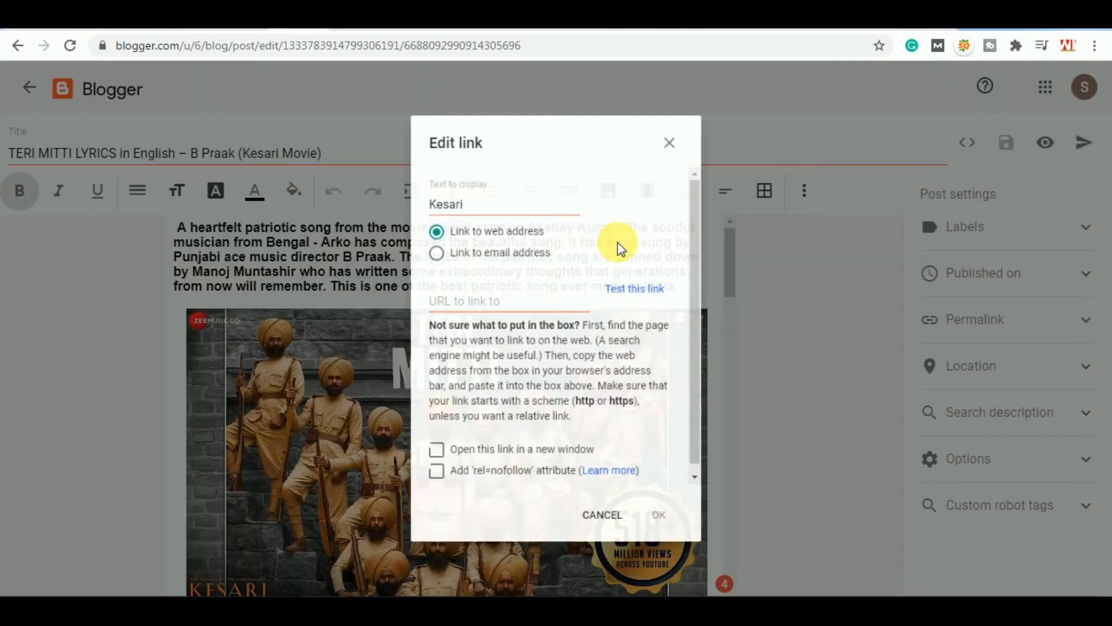
{"action": "left_click", "coordinate": [476, 300]}
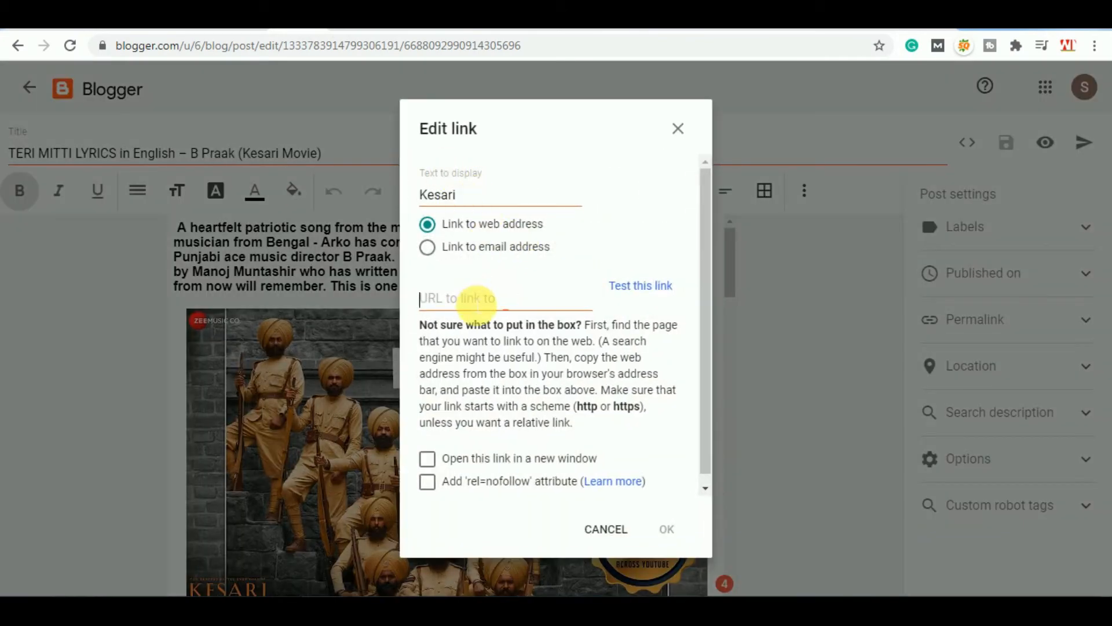
{"action": "key", "text": "ctrl+v"}
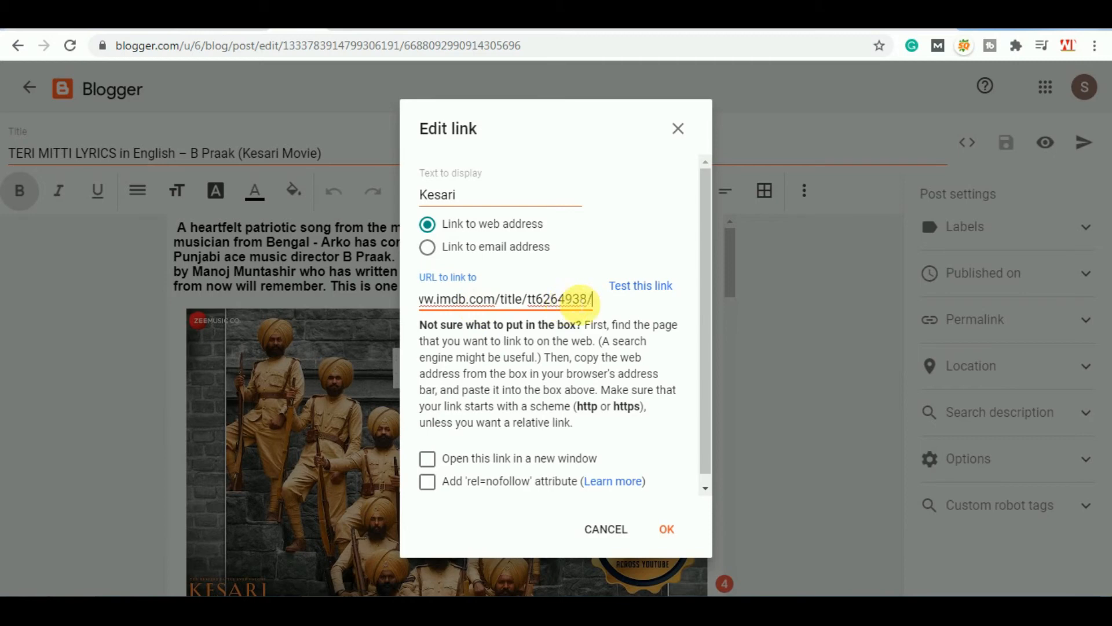
{"action": "left_click", "coordinate": [432, 464]}
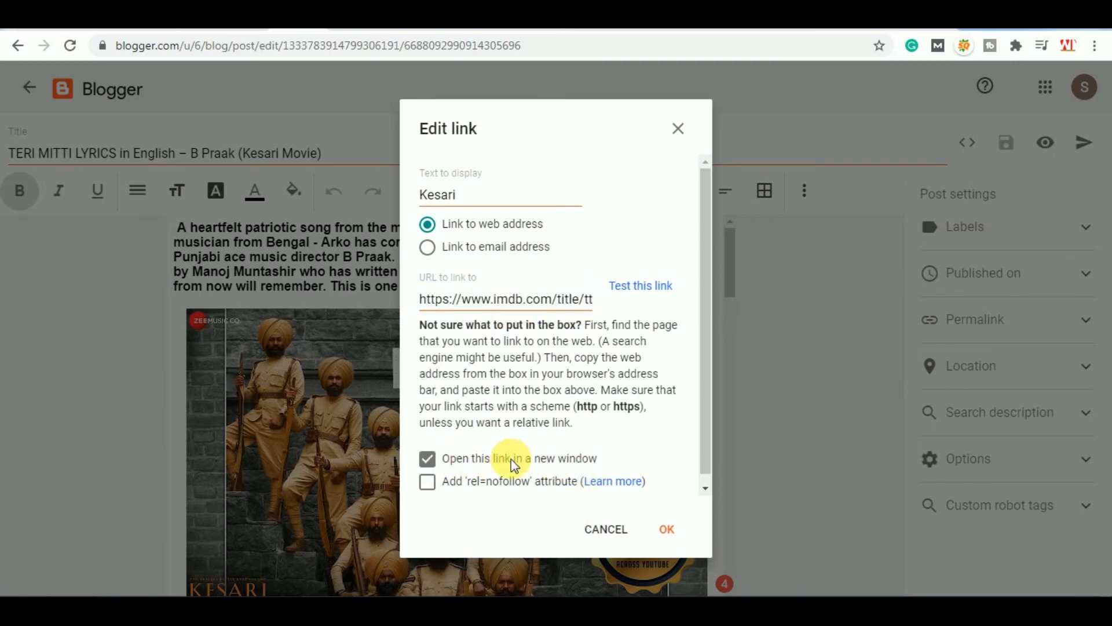
{"action": "left_click", "coordinate": [427, 483]}
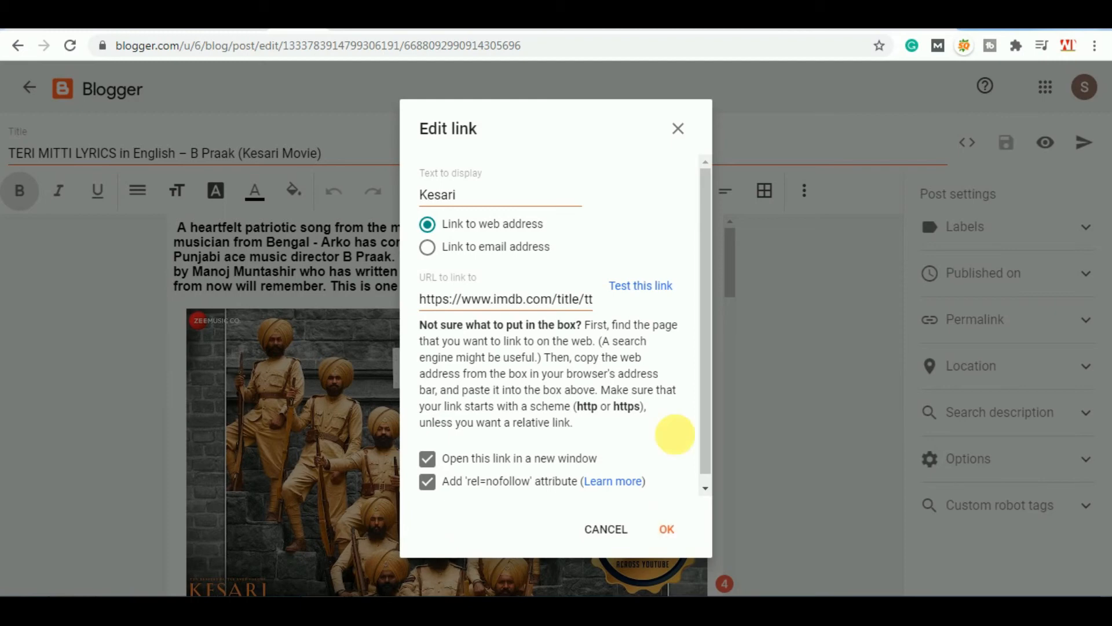
{"action": "left_click", "coordinate": [674, 537]}
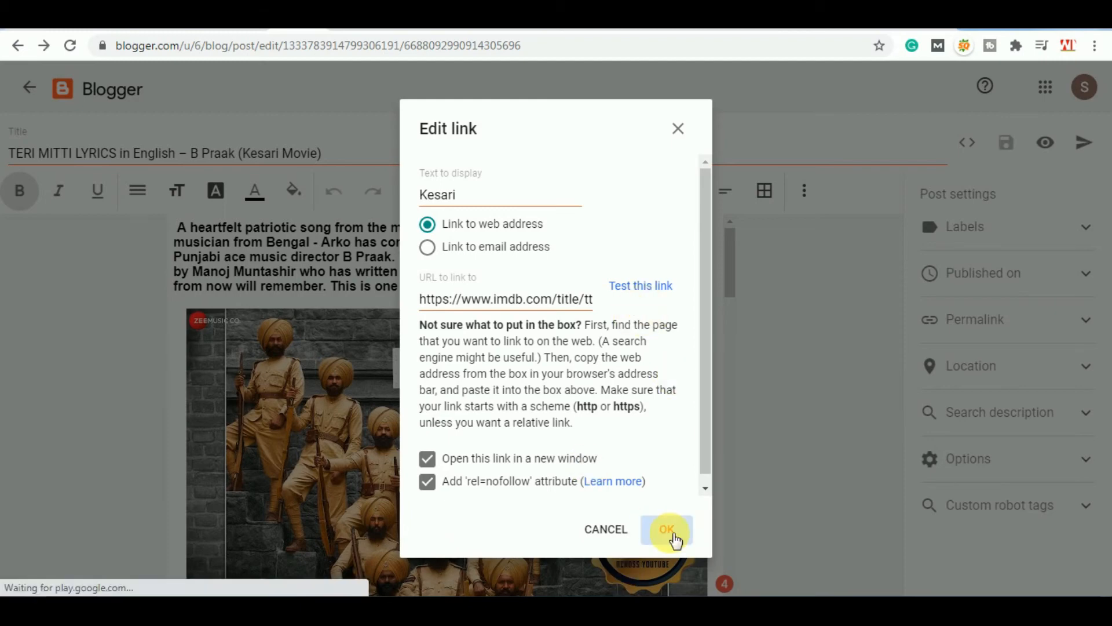
{"action": "left_click", "coordinate": [597, 272]}
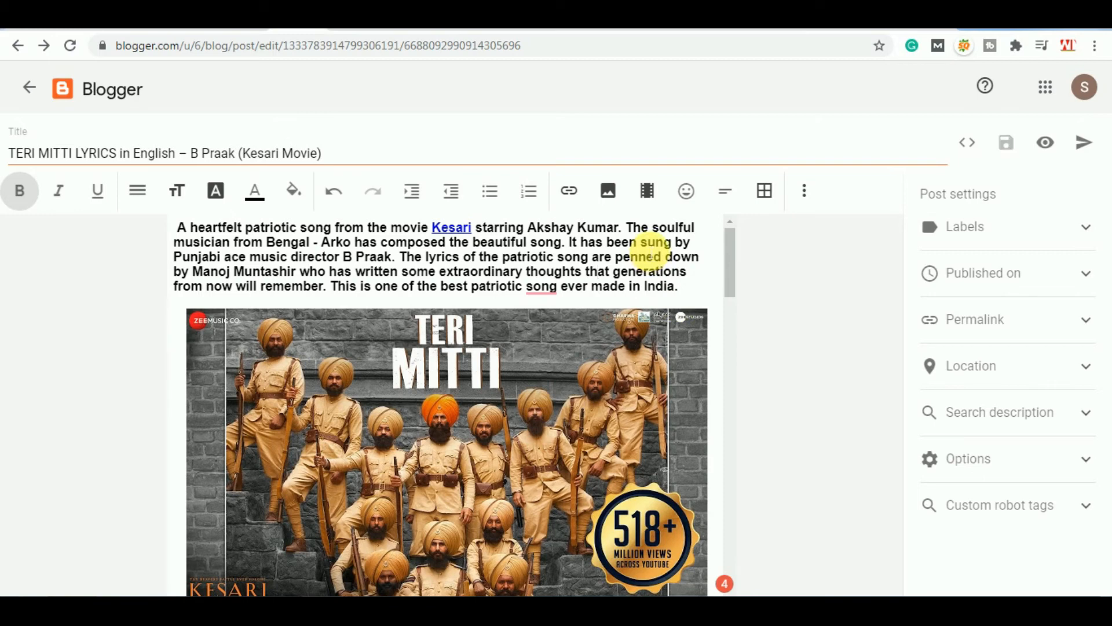
- Switch to the Word document, add "5. Permalink" to the ON-PAGE SEO list, and return to Blogger
{"action": "key", "text": "alt+Tab"}
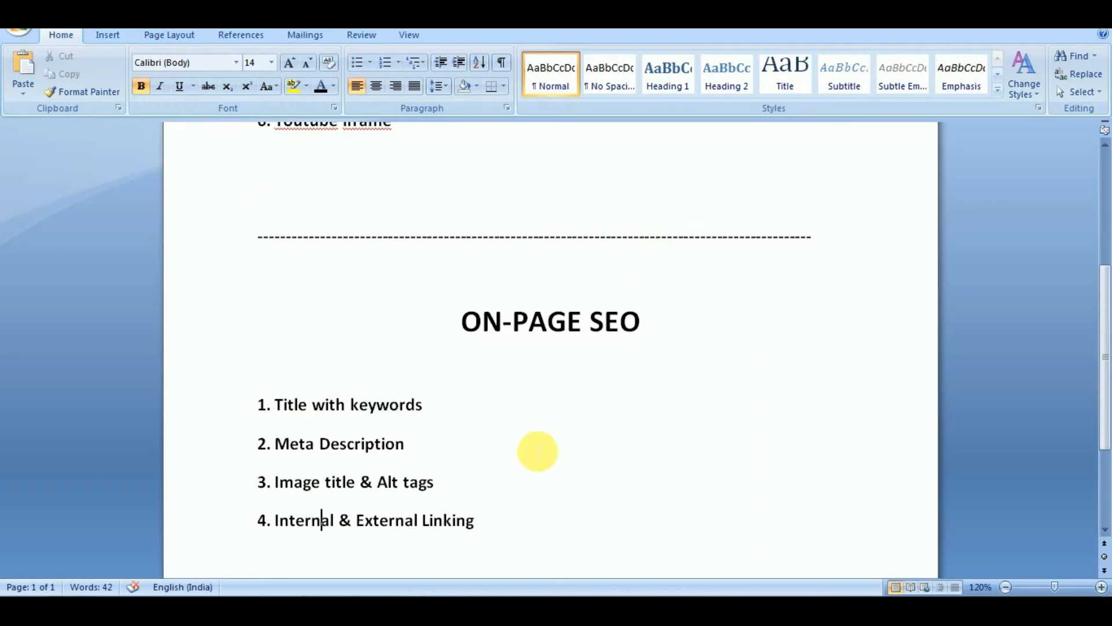
{"action": "key", "text": "Return"}
{"action": "type", "text": "5. Permalink"}
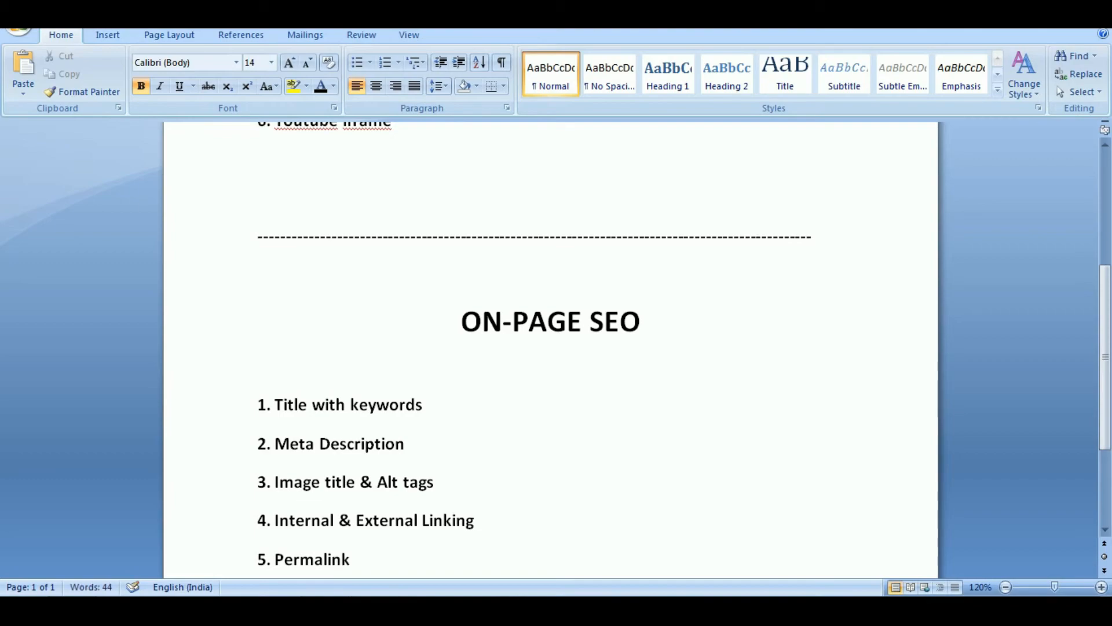
{"action": "scroll", "coordinate": [307, 443], "scroll_direction": "down", "scroll_amount": 1}
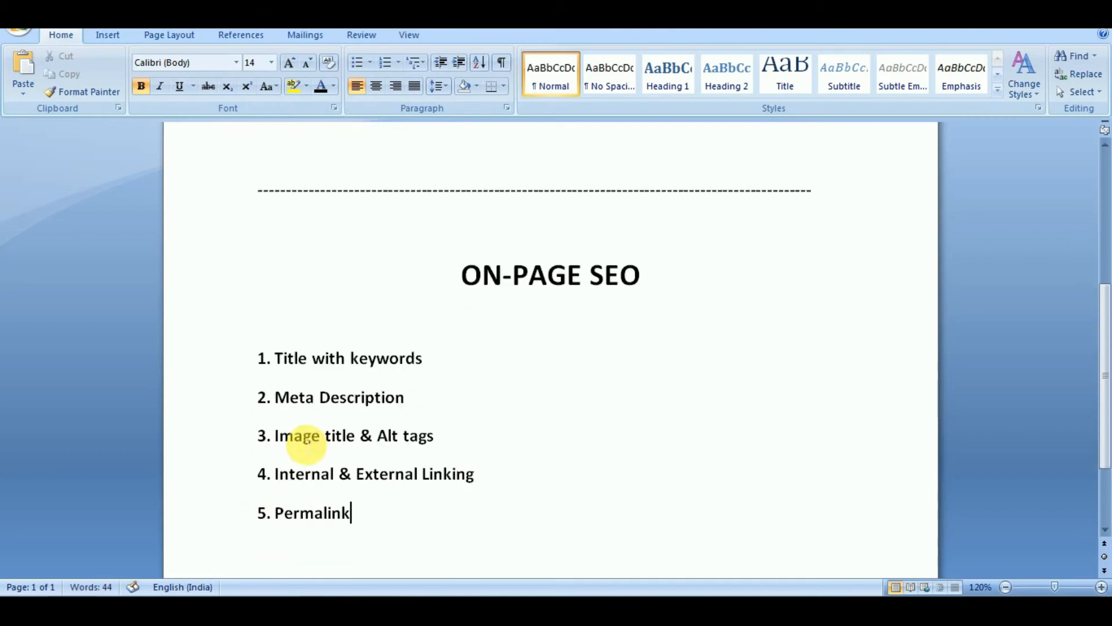
{"action": "key", "text": "alt+Tab"}
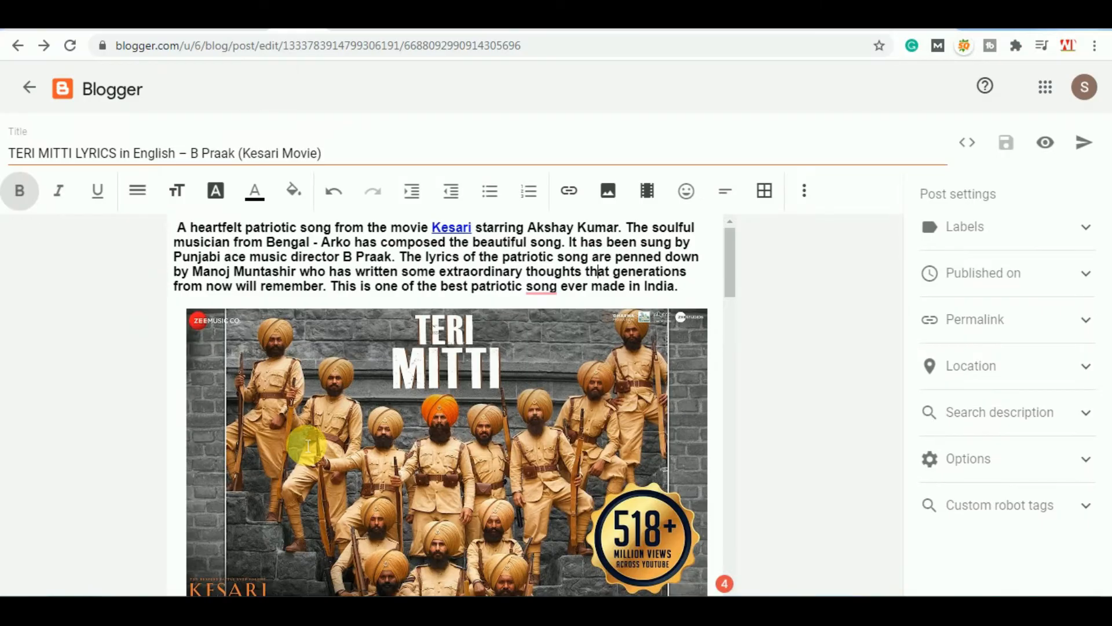
- Try a custom permalink using "TERI MITTI LYRICS" from the post title, and switch back to the automatic permalink
{"action": "left_click", "coordinate": [1088, 322]}
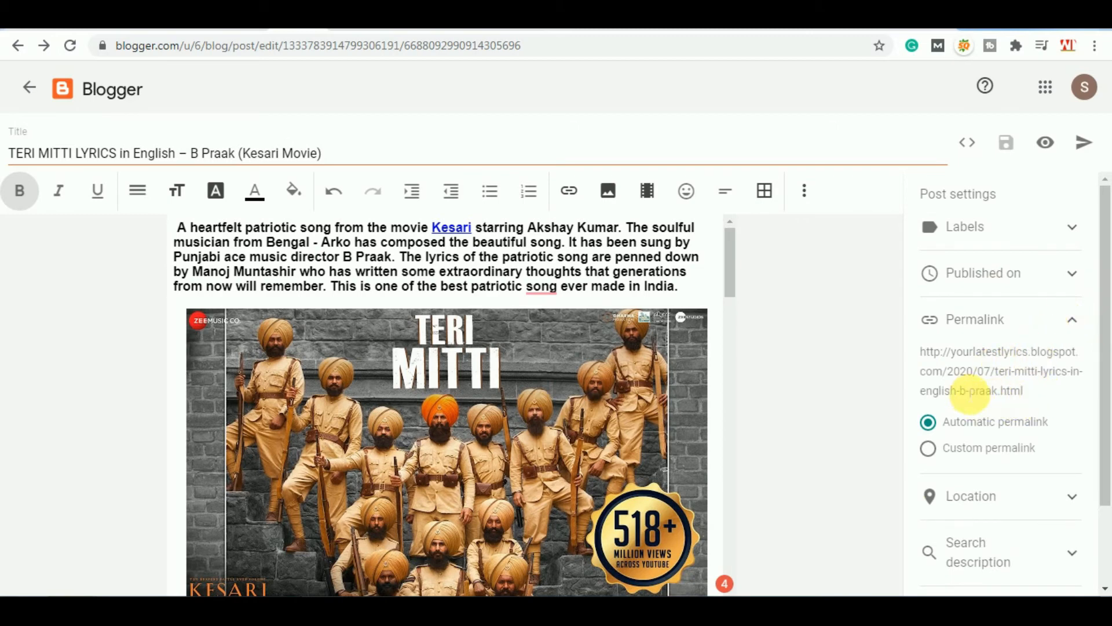
{"action": "left_click", "coordinate": [928, 448]}
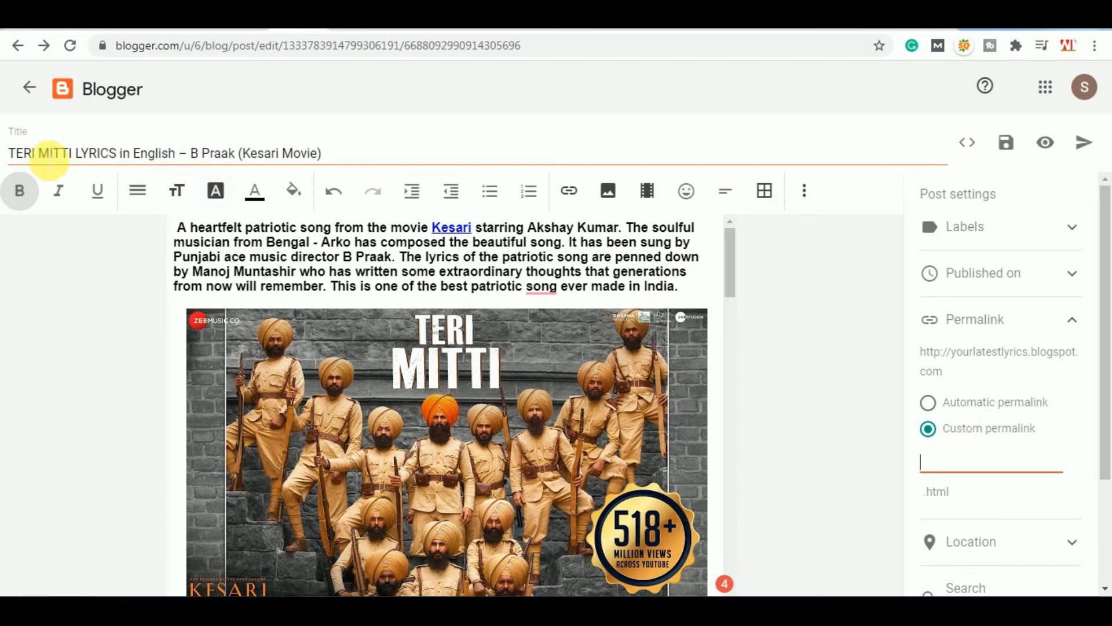
{"action": "left_click_drag", "start_coordinate": [9, 154], "coordinate": [117, 154]}
{"action": "key", "text": "ctrl+c"}
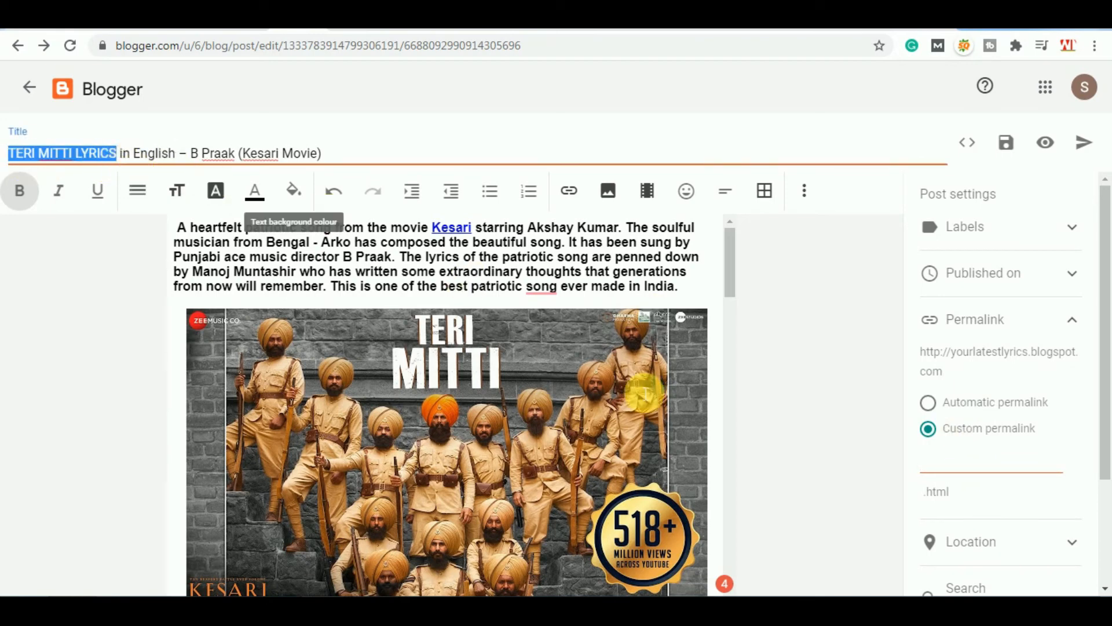
{"action": "left_click", "coordinate": [968, 464]}
{"action": "key", "text": "ctrl+v"}
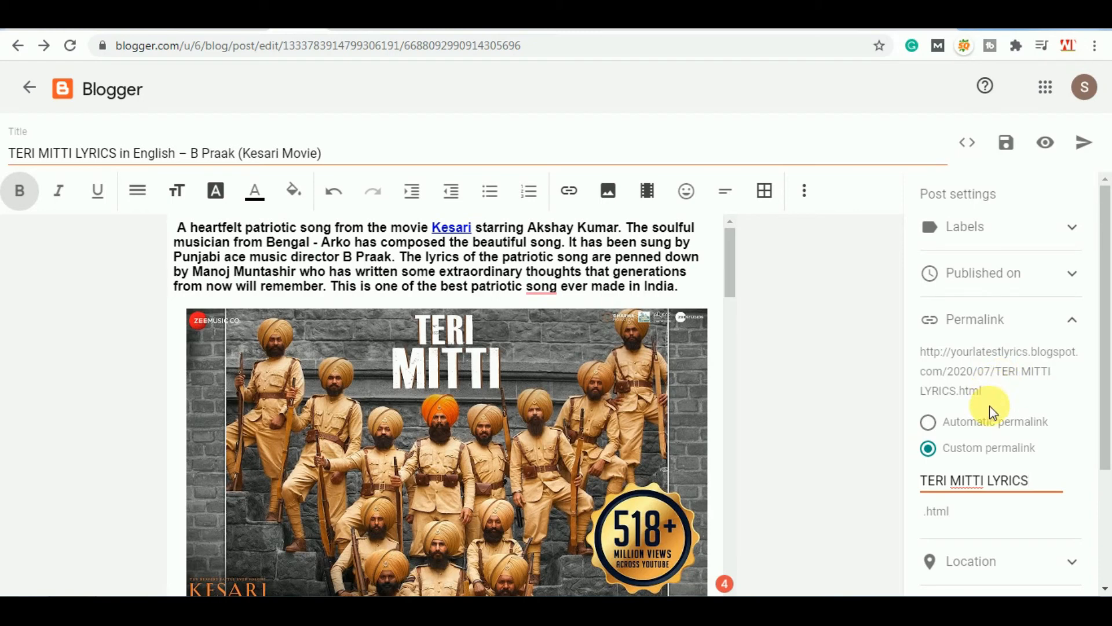
{"action": "left_click", "coordinate": [991, 422]}
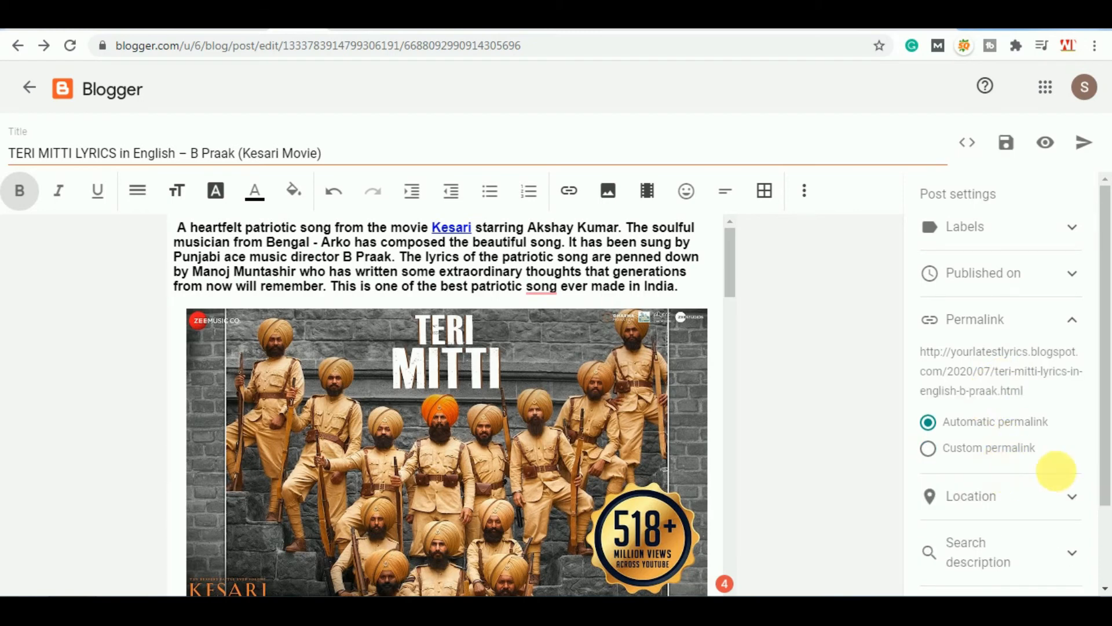
{"action": "left_click", "coordinate": [1072, 324]}
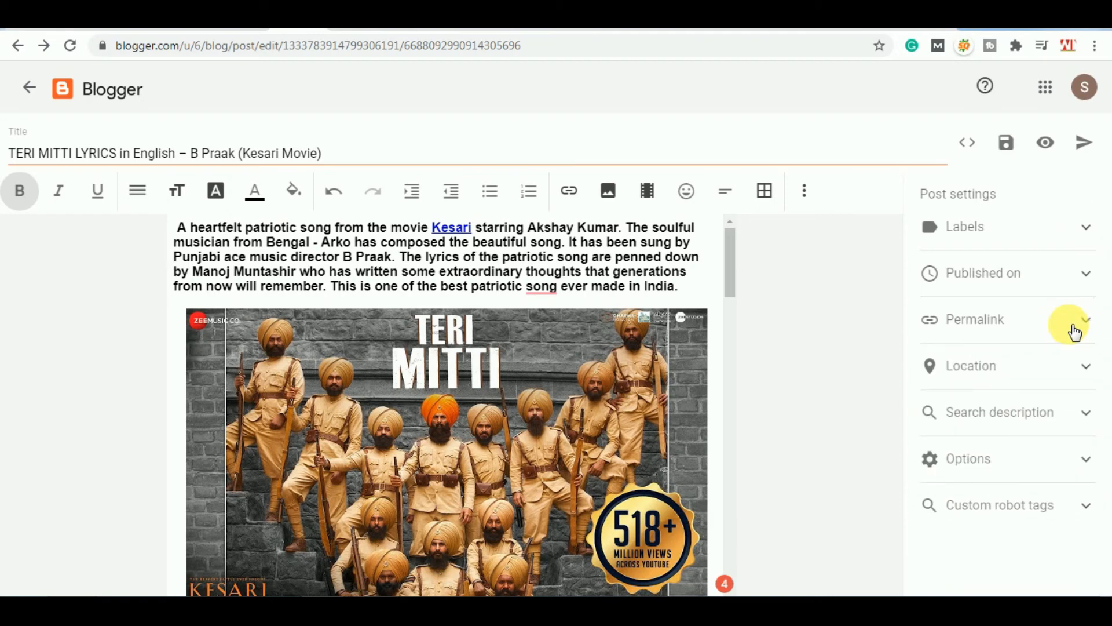
- Add the new label "Bollywood Songs" to the post
{"action": "left_click", "coordinate": [1082, 242]}
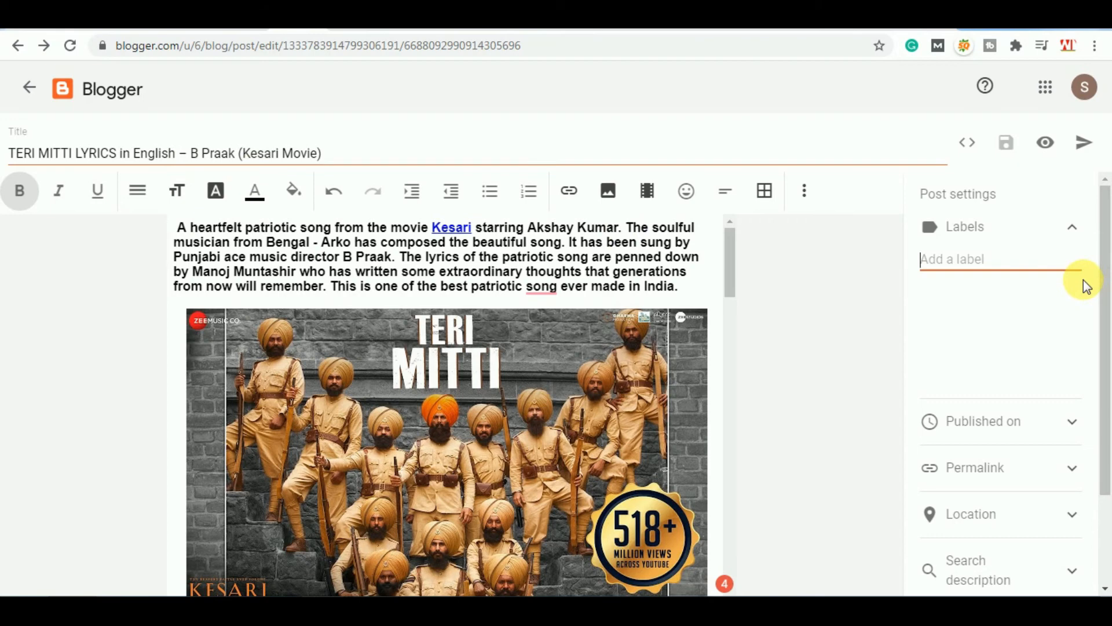
{"action": "type", "text": "Bollywood Songs"}
{"action": "left_click", "coordinate": [934, 289]}
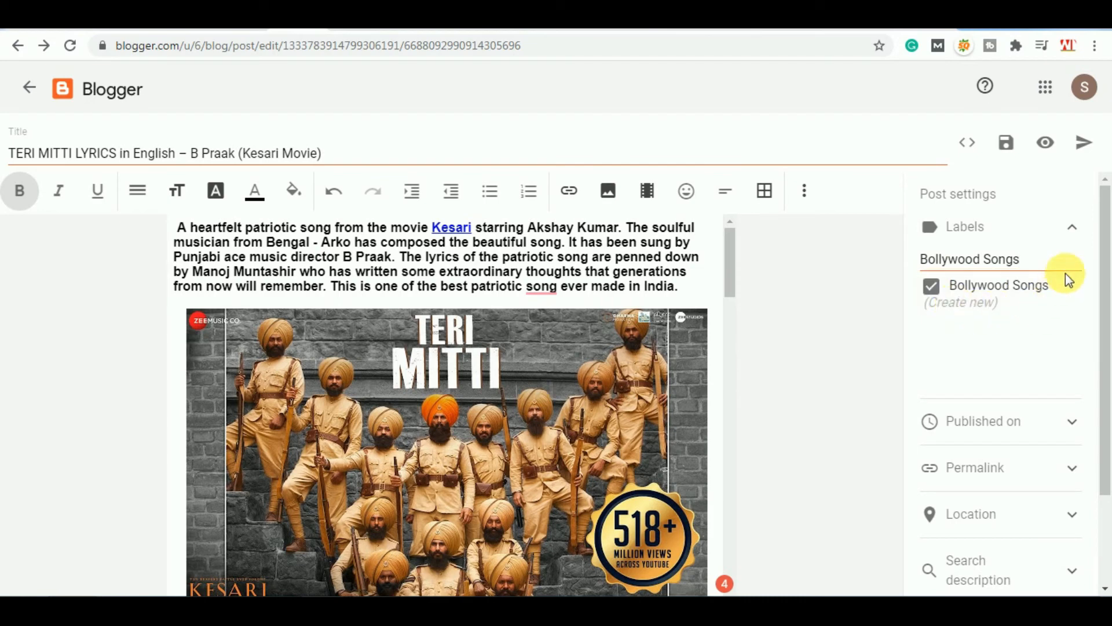
{"action": "left_click", "coordinate": [1081, 234]}
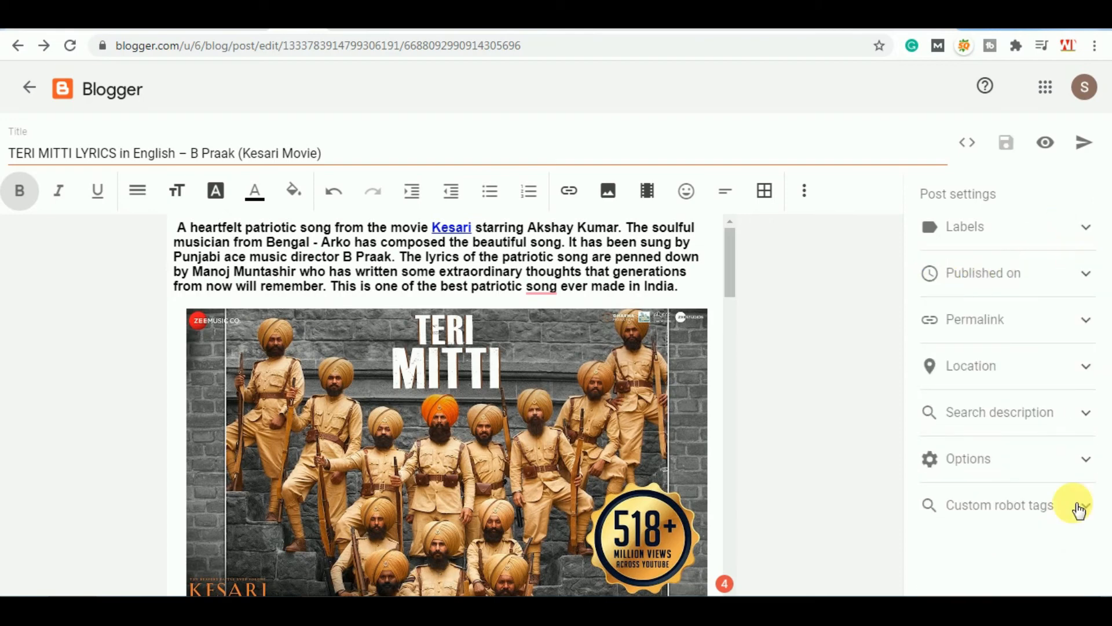
- Check the post's custom robot tags options and look through the song credit and lyrics sections
{"action": "scroll", "coordinate": [1079, 511], "scroll_direction": "down", "scroll_amount": 6}
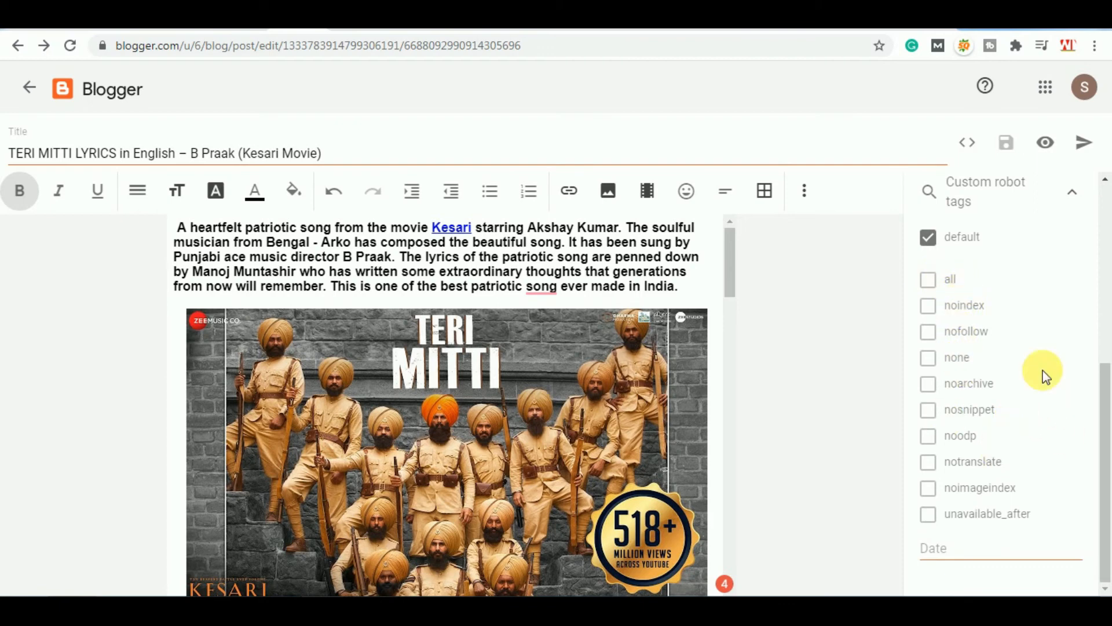
{"action": "left_click", "coordinate": [1078, 196]}
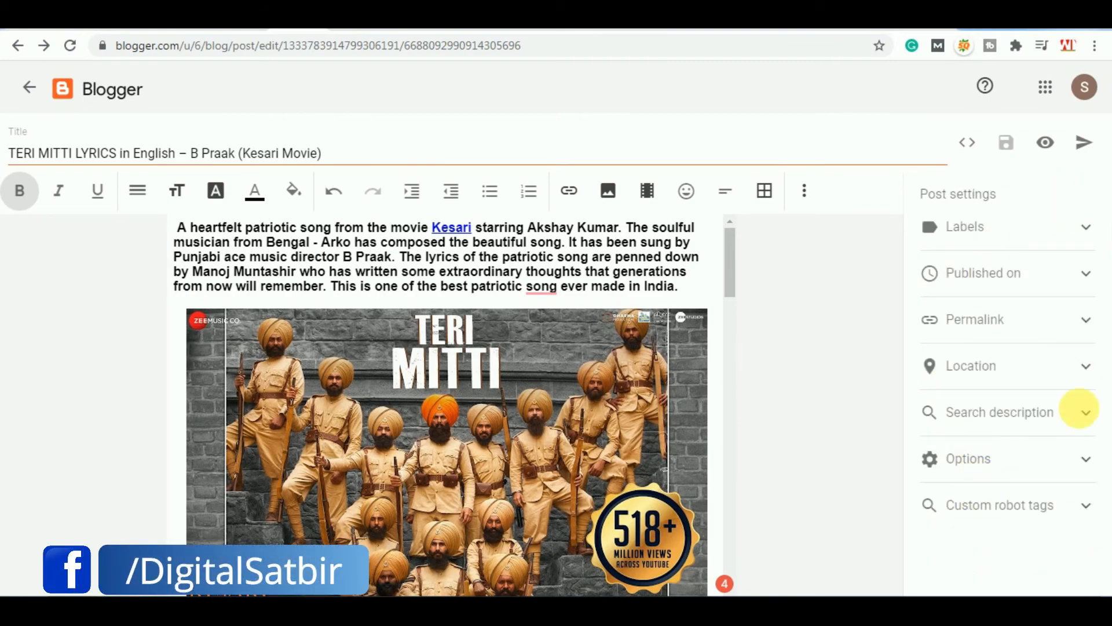
{"action": "scroll", "coordinate": [693, 405], "scroll_direction": "down", "scroll_amount": 12}
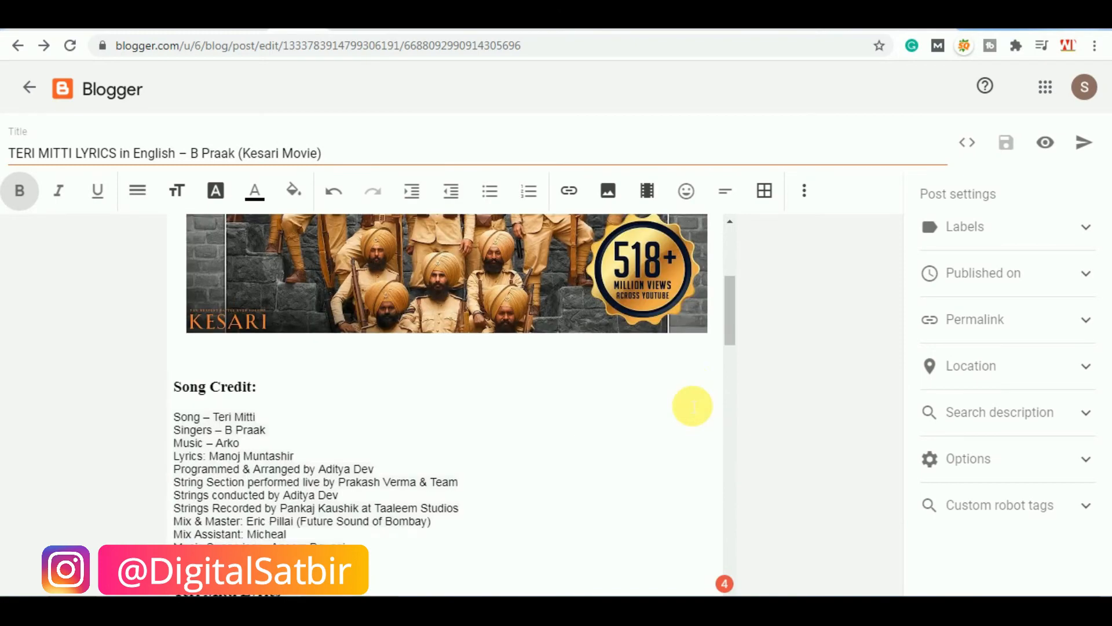
{"action": "scroll", "coordinate": [692, 405], "scroll_direction": "down", "scroll_amount": 10}
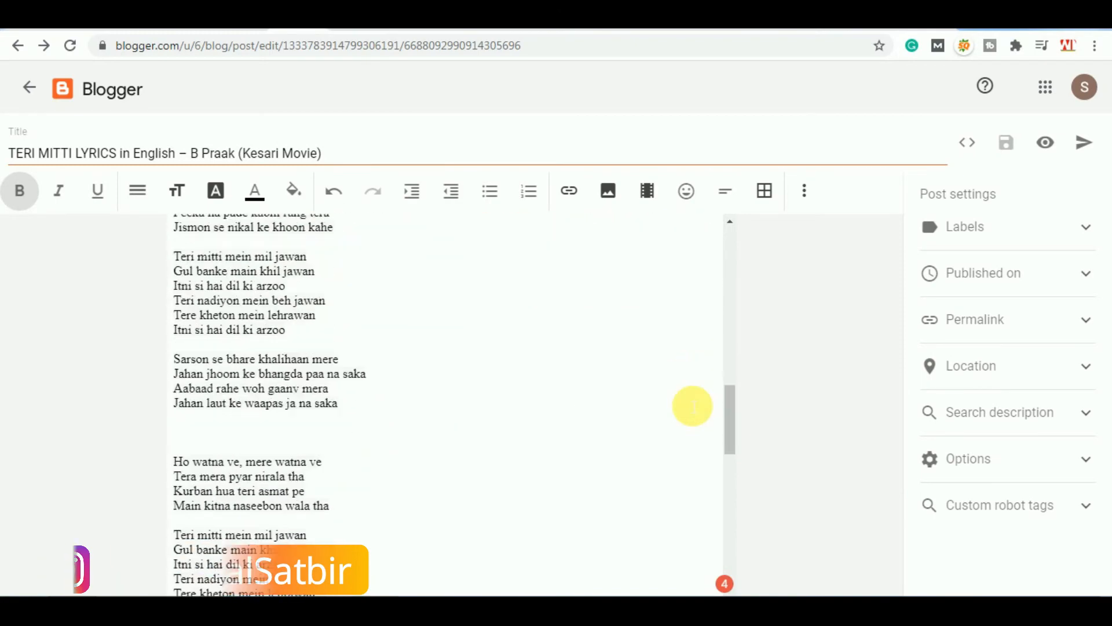
{"action": "scroll", "coordinate": [692, 405], "scroll_direction": "up", "scroll_amount": 5}
{"action": "scroll", "coordinate": [692, 405], "scroll_direction": "up", "scroll_amount": 11}
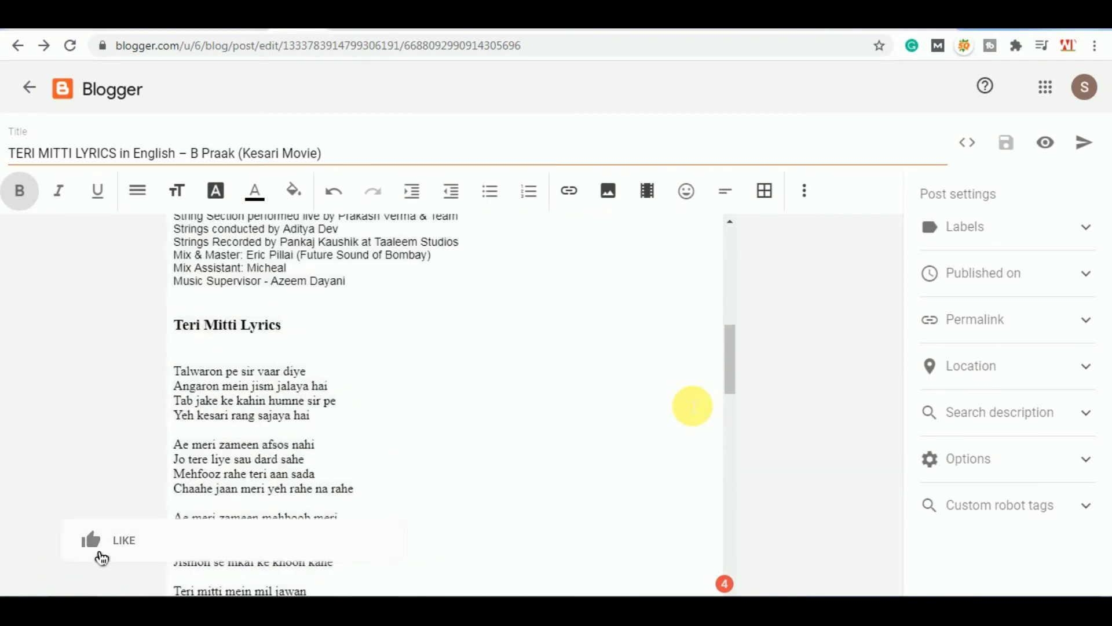
- Switch to the post's preview page and look over its heading, intro paragraph and image
{"action": "left_click", "coordinate": [353, 19]}
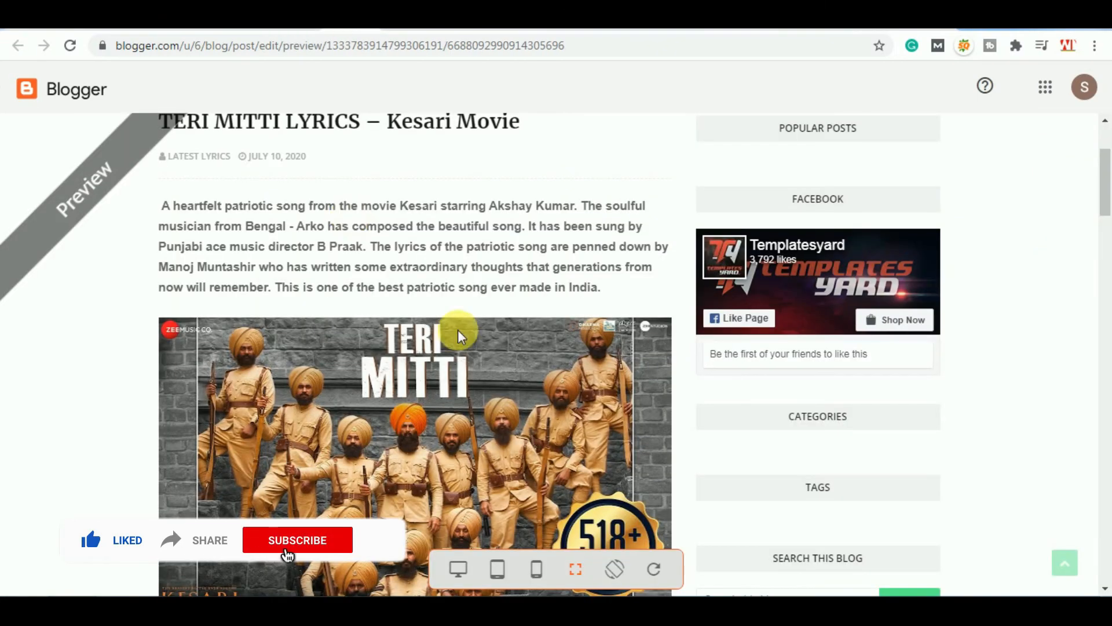
{"action": "scroll", "coordinate": [543, 333], "scroll_direction": "down", "scroll_amount": 3}
{"action": "scroll", "coordinate": [543, 334], "scroll_direction": "up", "scroll_amount": 5}
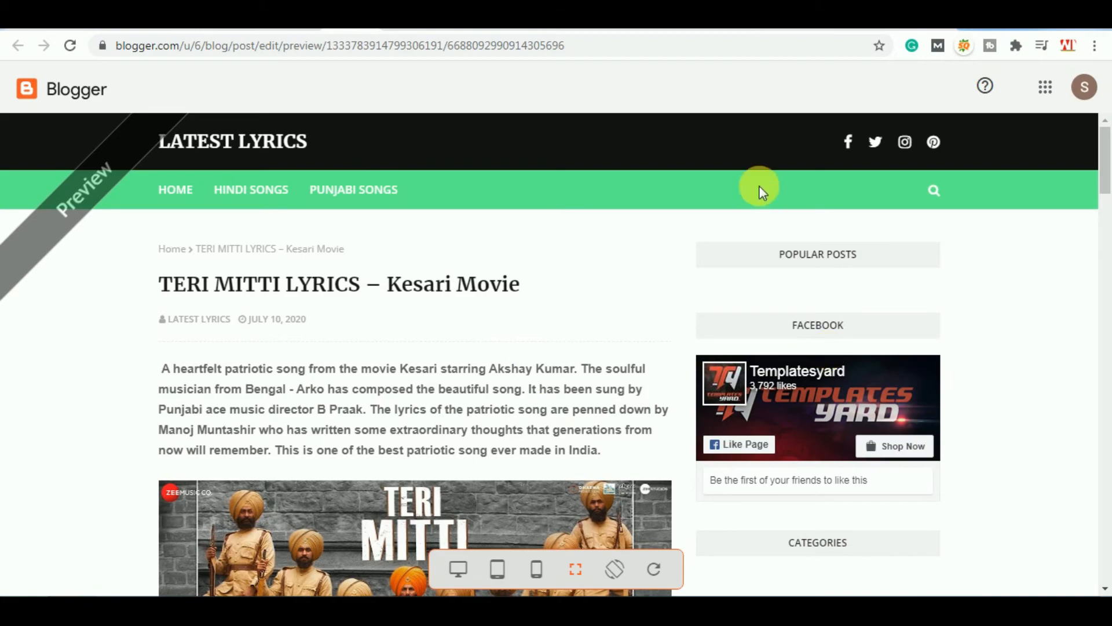
- Switch to the LyricsBell page for Teri Mitti and look over its intro, song details and full lyrics
{"action": "left_click", "coordinate": [768, 21]}
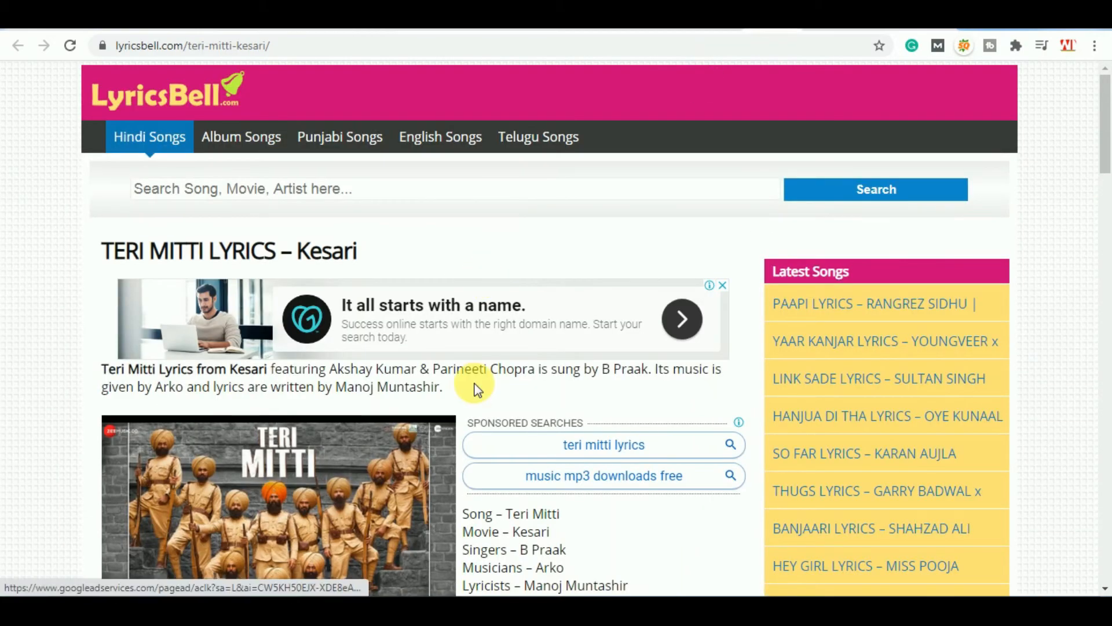
{"action": "scroll", "coordinate": [475, 388], "scroll_direction": "down", "scroll_amount": 3}
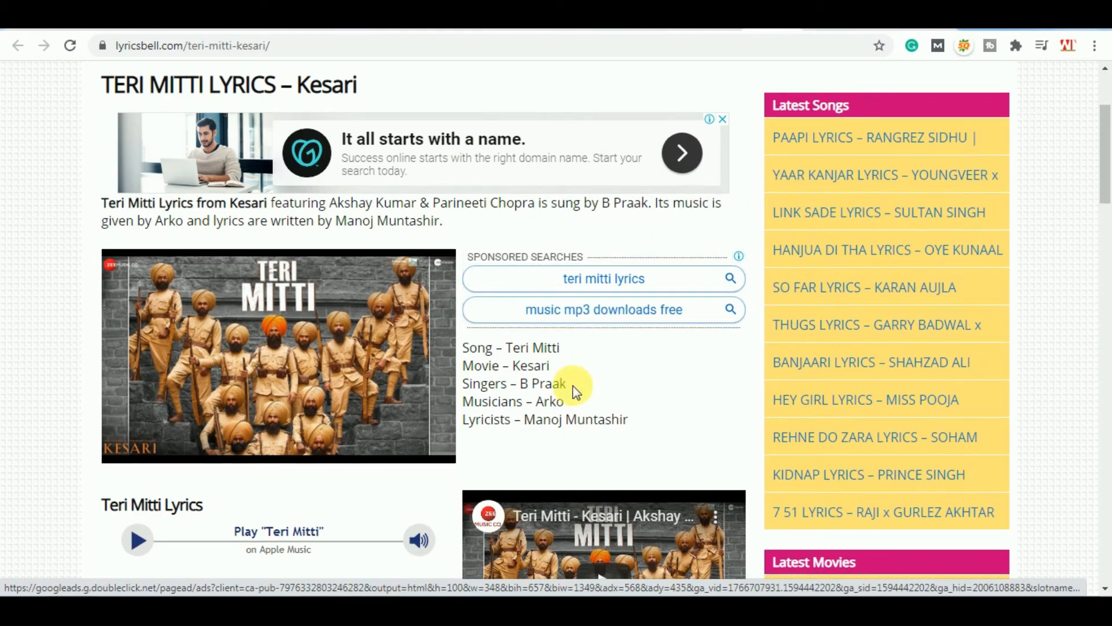
{"action": "scroll", "coordinate": [569, 392], "scroll_direction": "down", "scroll_amount": 7}
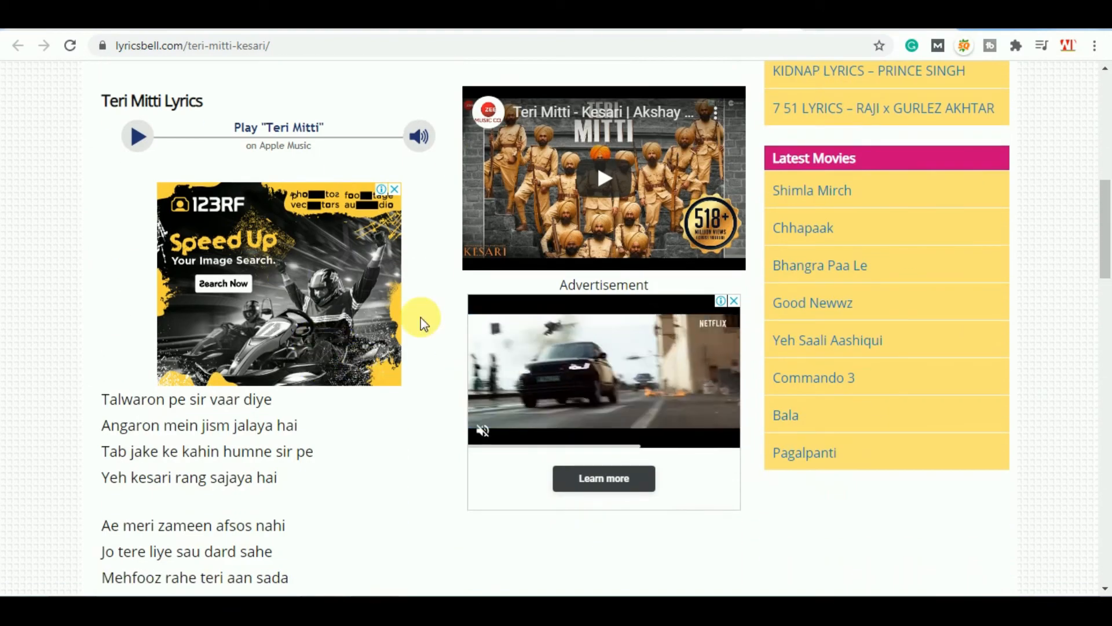
{"action": "scroll", "coordinate": [422, 323], "scroll_direction": "down", "scroll_amount": 8}
{"action": "scroll", "coordinate": [423, 323], "scroll_direction": "down", "scroll_amount": 8}
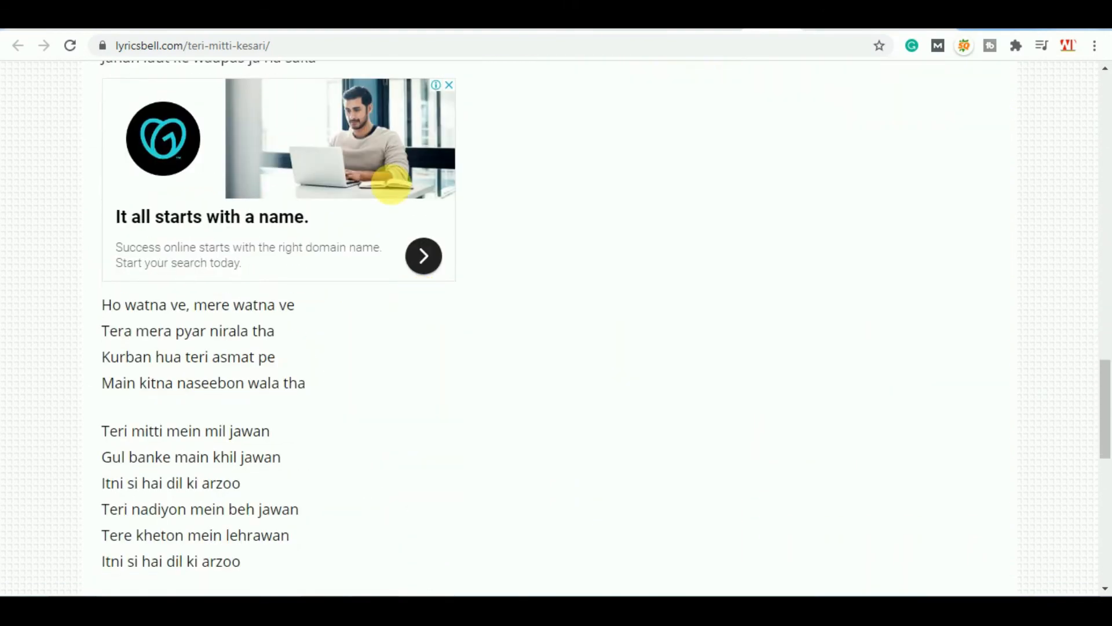
{"action": "scroll", "coordinate": [551, 116], "scroll_direction": "down", "scroll_amount": 8}
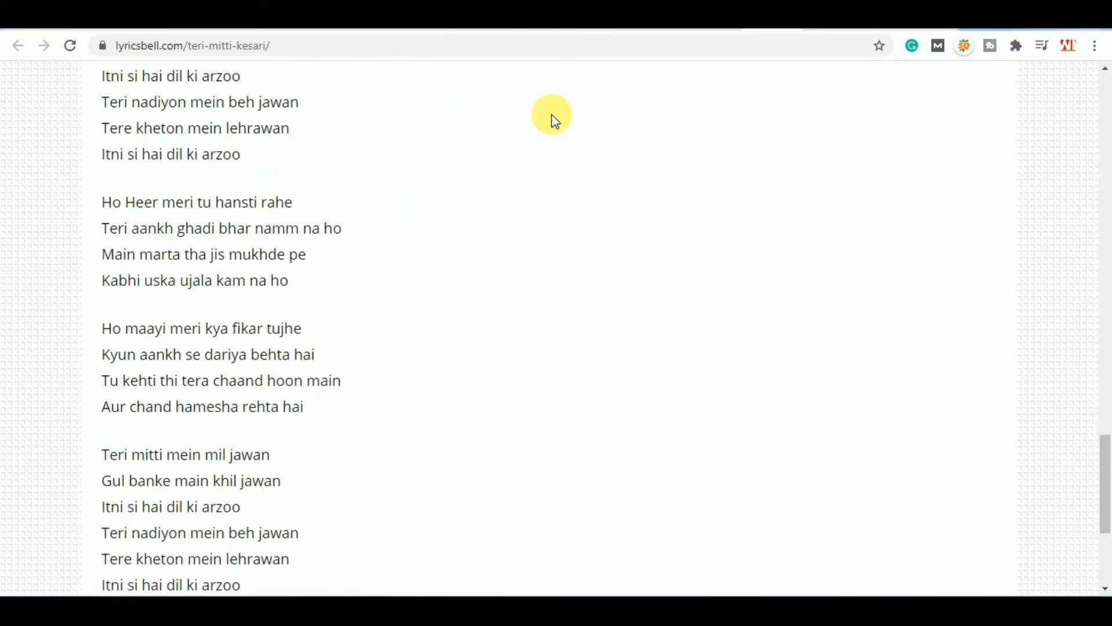
- Switch to the LyricsMint page for Teri Mitti and examine its lyrics, song info, image, heading and intro paragraph for comparison
{"action": "left_click", "coordinate": [704, 21]}
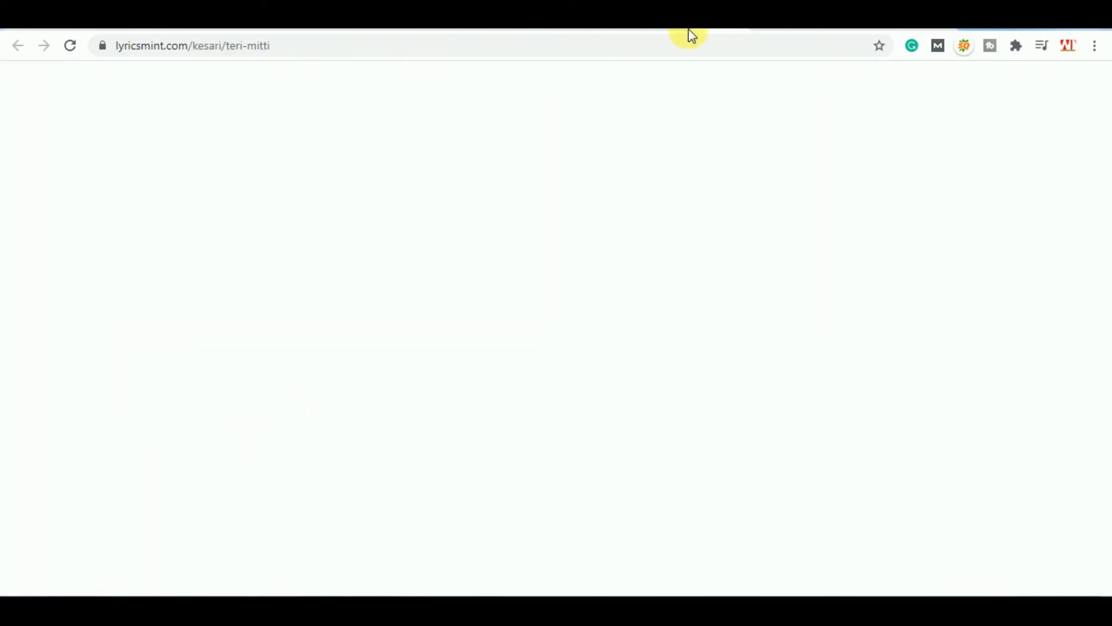
{"action": "scroll", "coordinate": [705, 314], "scroll_direction": "down", "scroll_amount": 2}
{"action": "scroll", "coordinate": [705, 314], "scroll_direction": "down", "scroll_amount": 1}
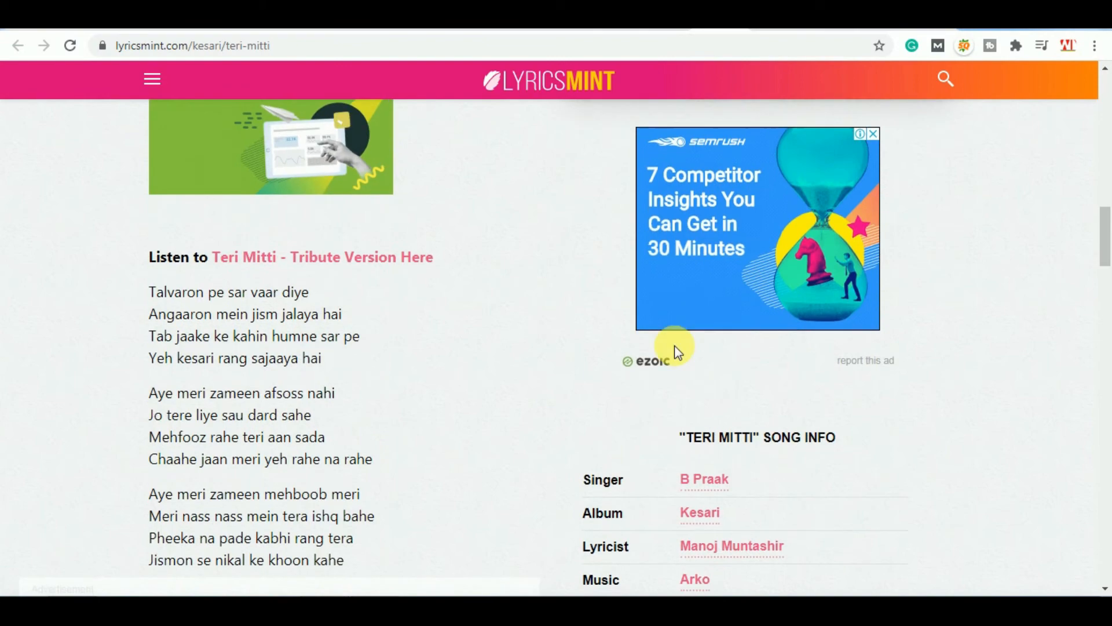
{"action": "scroll", "coordinate": [489, 421], "scroll_direction": "down", "scroll_amount": 8}
{"action": "scroll", "coordinate": [489, 422], "scroll_direction": "down", "scroll_amount": 6}
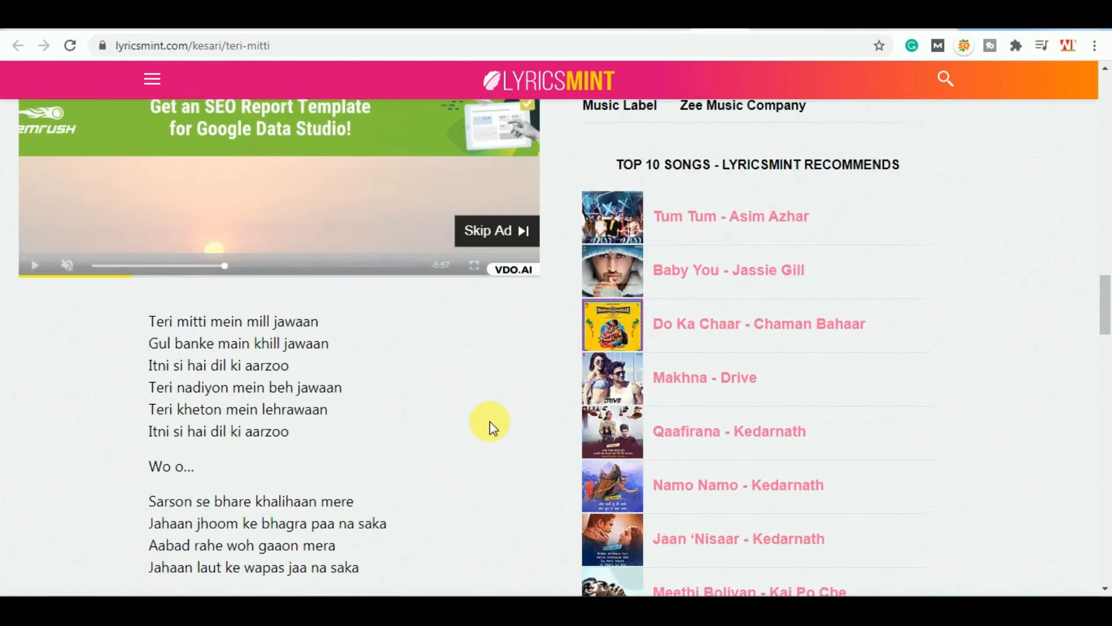
{"action": "scroll", "coordinate": [490, 423], "scroll_direction": "down", "scroll_amount": 2}
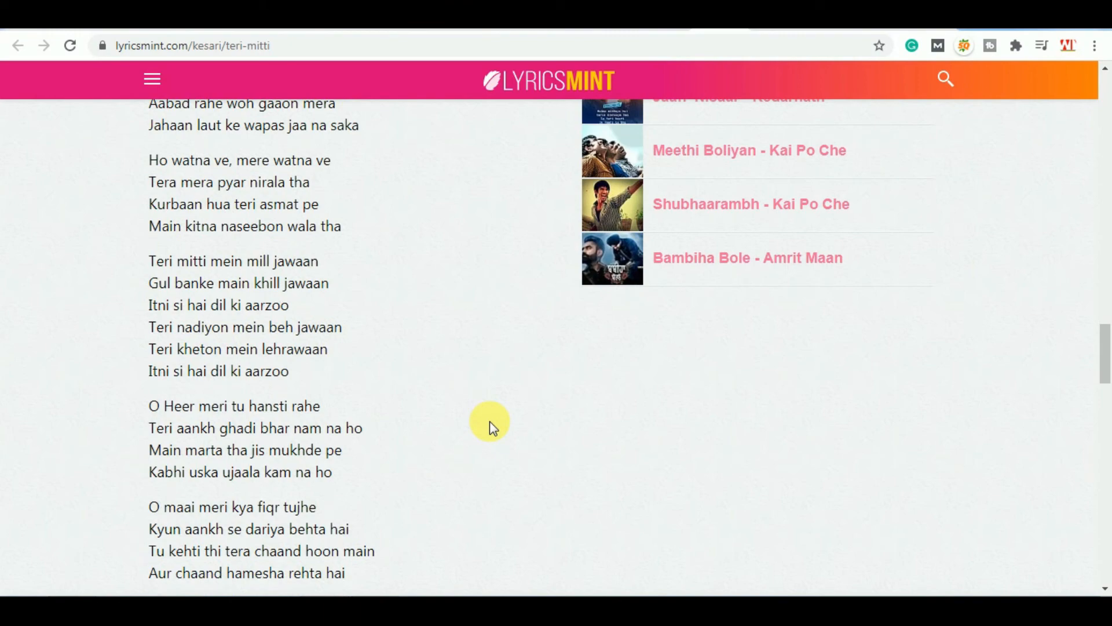
{"action": "scroll", "coordinate": [489, 421], "scroll_direction": "up", "scroll_amount": 3}
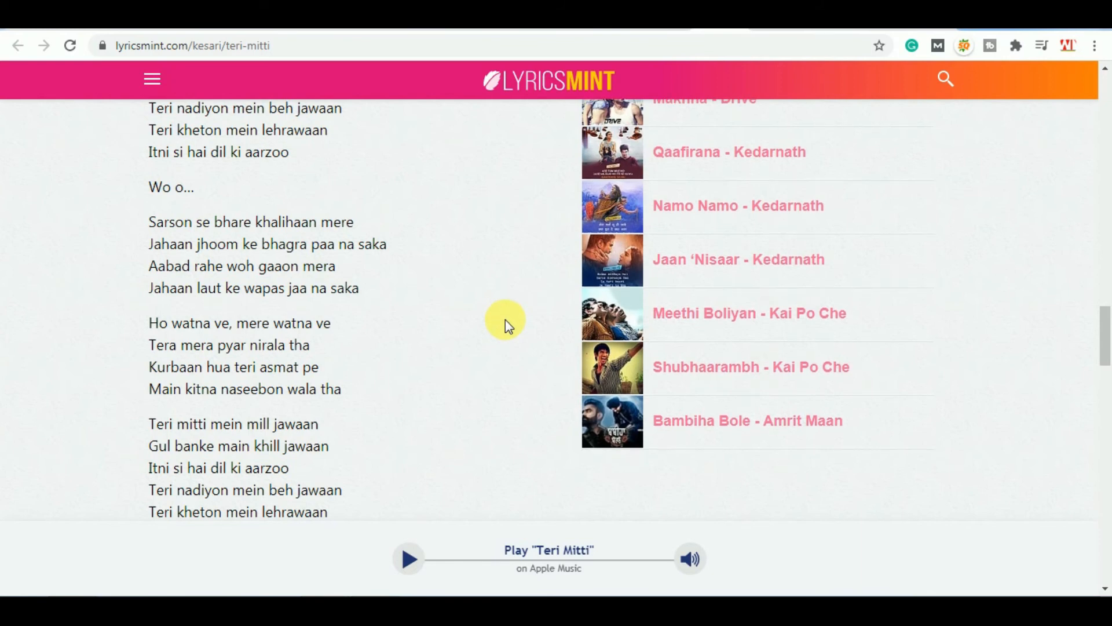
{"action": "scroll", "coordinate": [506, 319], "scroll_direction": "up", "scroll_amount": 1}
{"action": "scroll", "coordinate": [506, 319], "scroll_direction": "up", "scroll_amount": 5}
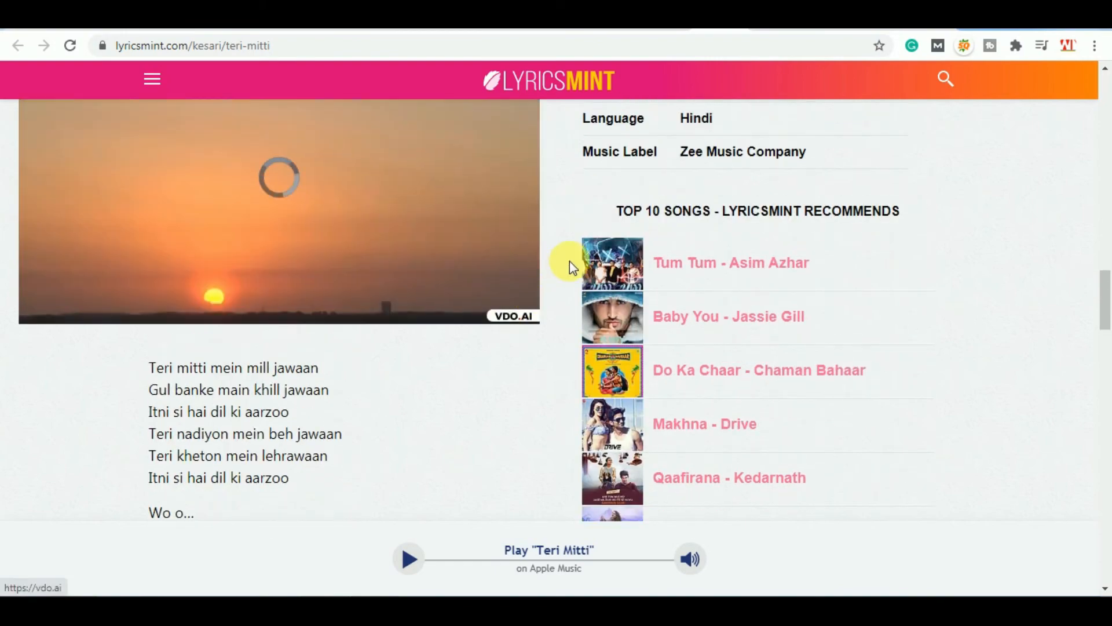
{"action": "scroll", "coordinate": [569, 260], "scroll_direction": "up", "scroll_amount": 8}
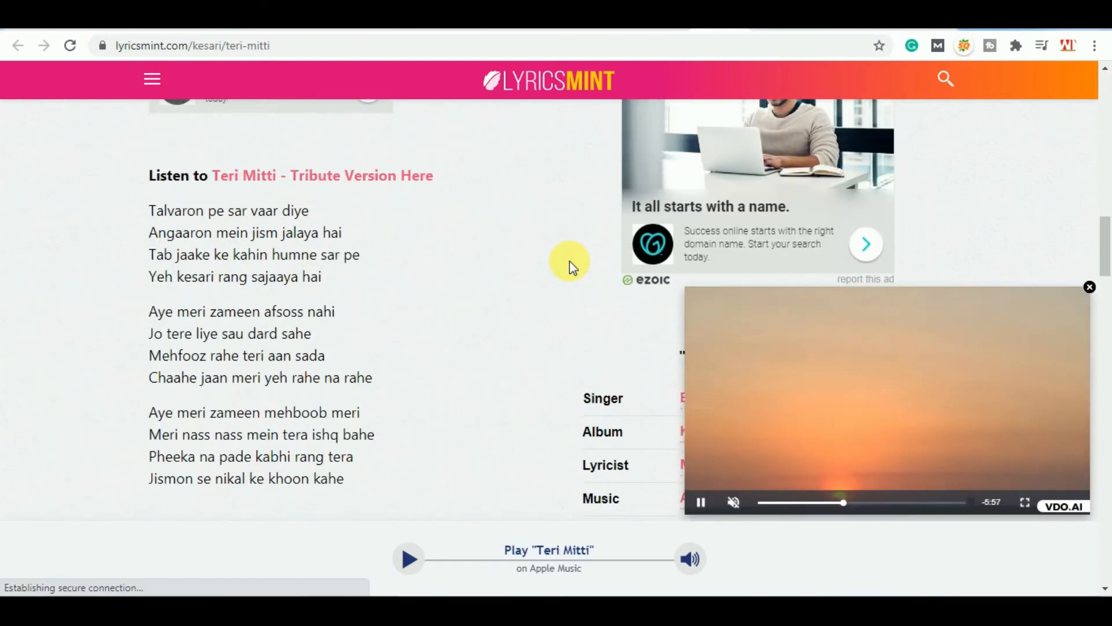
{"action": "scroll", "coordinate": [497, 288], "scroll_direction": "up", "scroll_amount": 5}
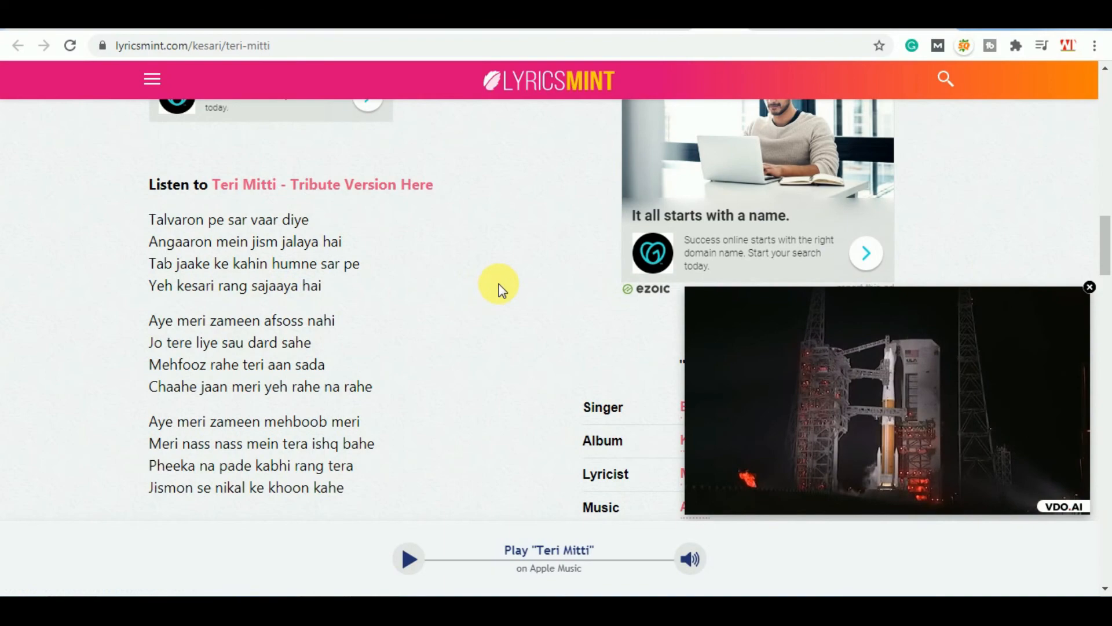
{"action": "scroll", "coordinate": [506, 295], "scroll_direction": "up", "scroll_amount": 6}
{"action": "scroll", "coordinate": [571, 153], "scroll_direction": "up", "scroll_amount": 4}
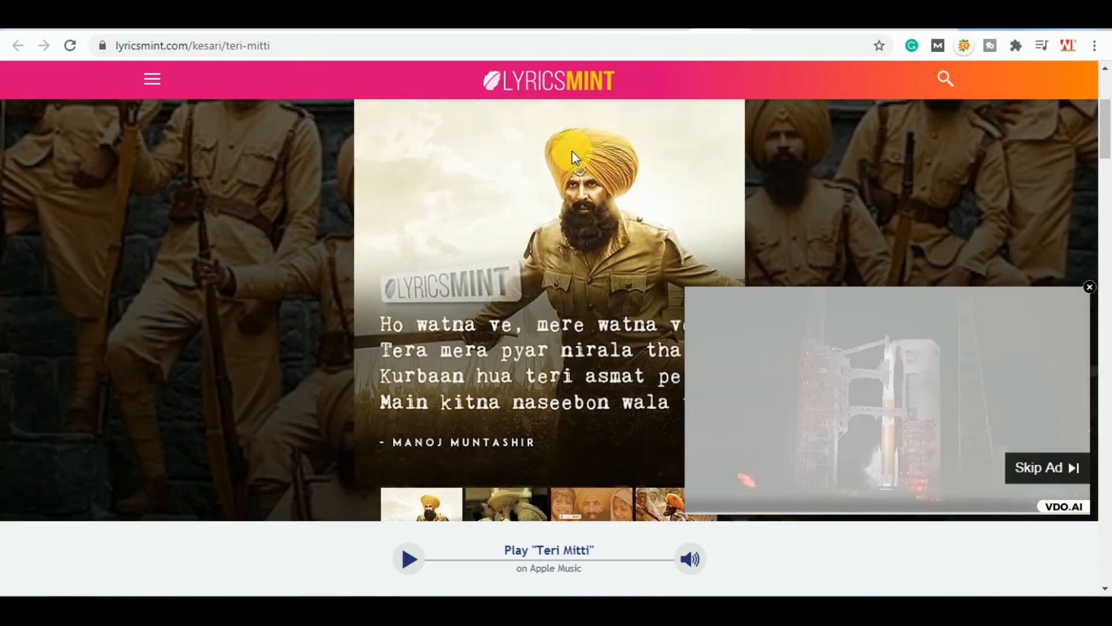
{"action": "scroll", "coordinate": [246, 166], "scroll_direction": "up", "scroll_amount": 4}
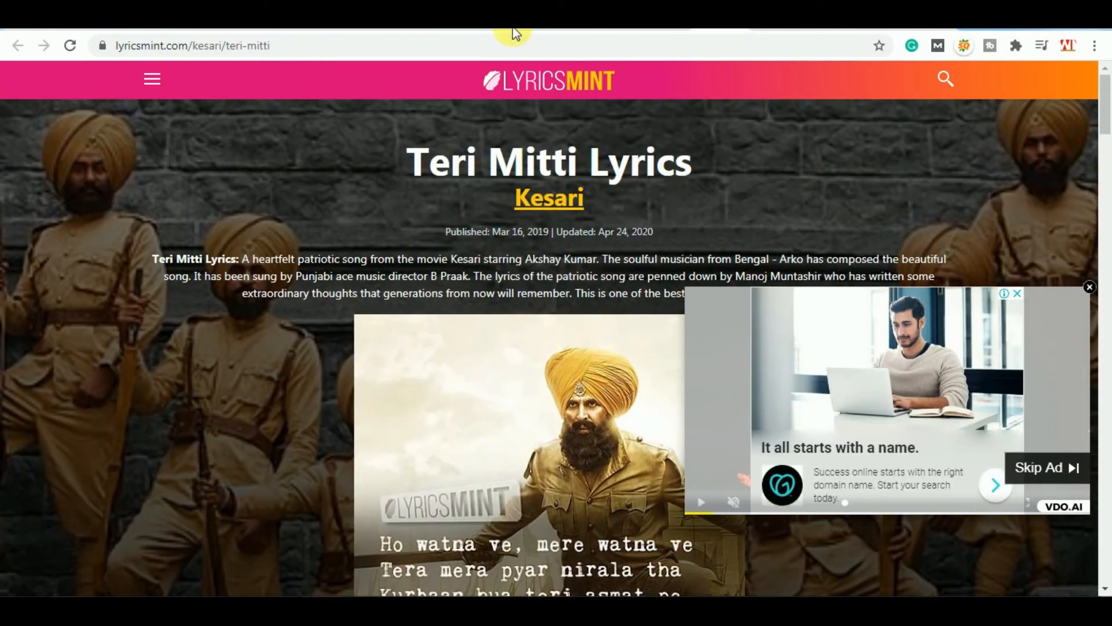
- Return to the Blogger post preview and review its intro paragraph, image, song credit and lyrics sections
{"action": "left_click", "coordinate": [348, 29]}
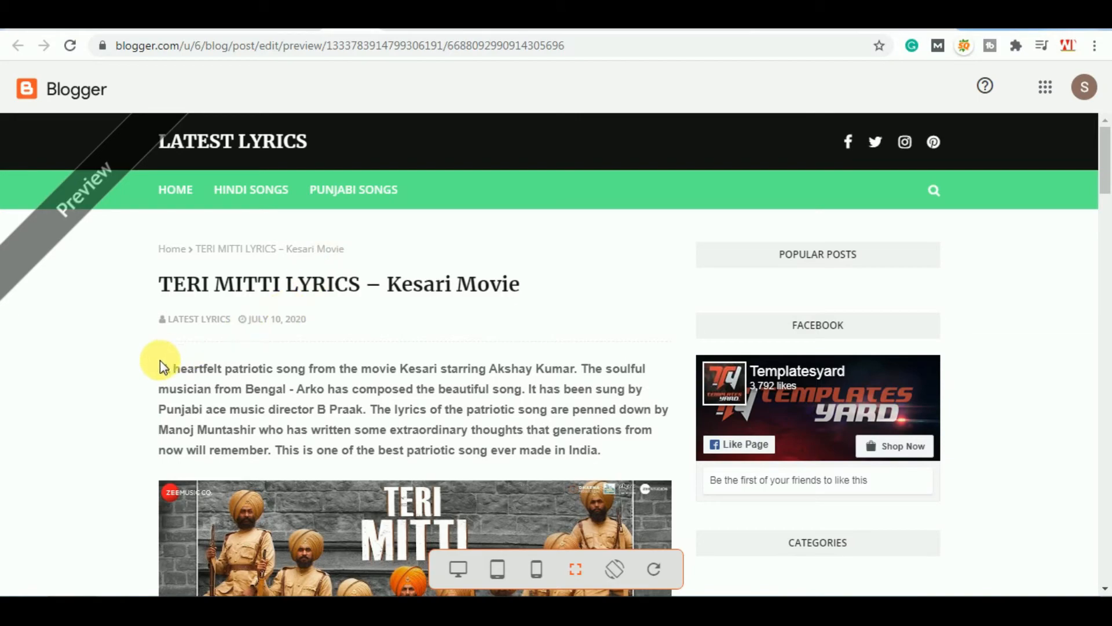
{"action": "scroll", "coordinate": [478, 391], "scroll_direction": "down", "scroll_amount": 9}
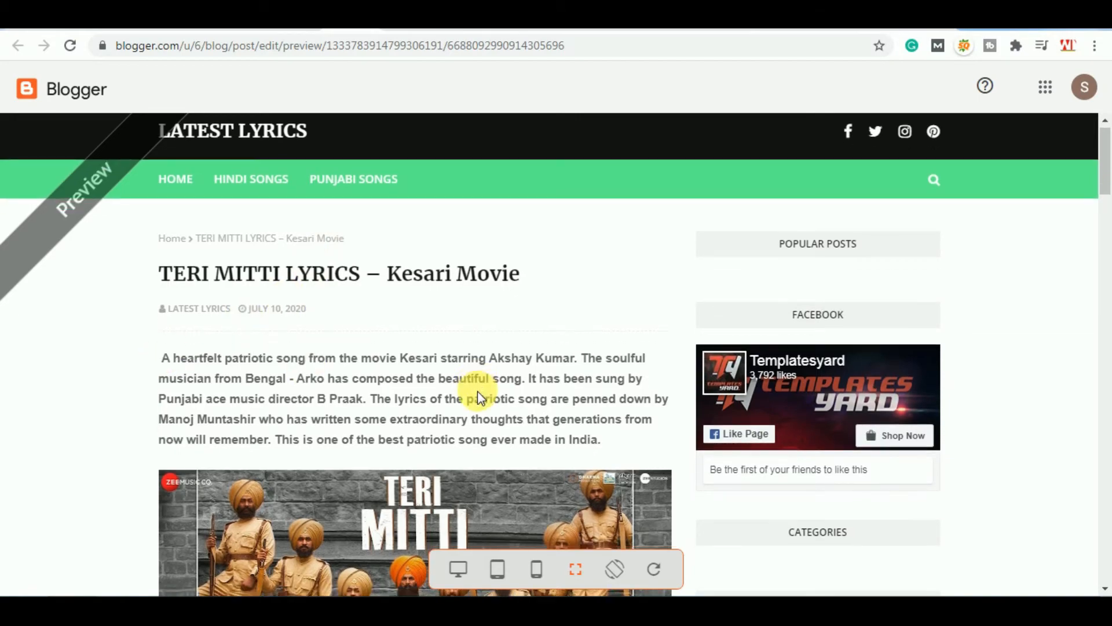
{"action": "scroll", "coordinate": [477, 391], "scroll_direction": "down", "scroll_amount": 4}
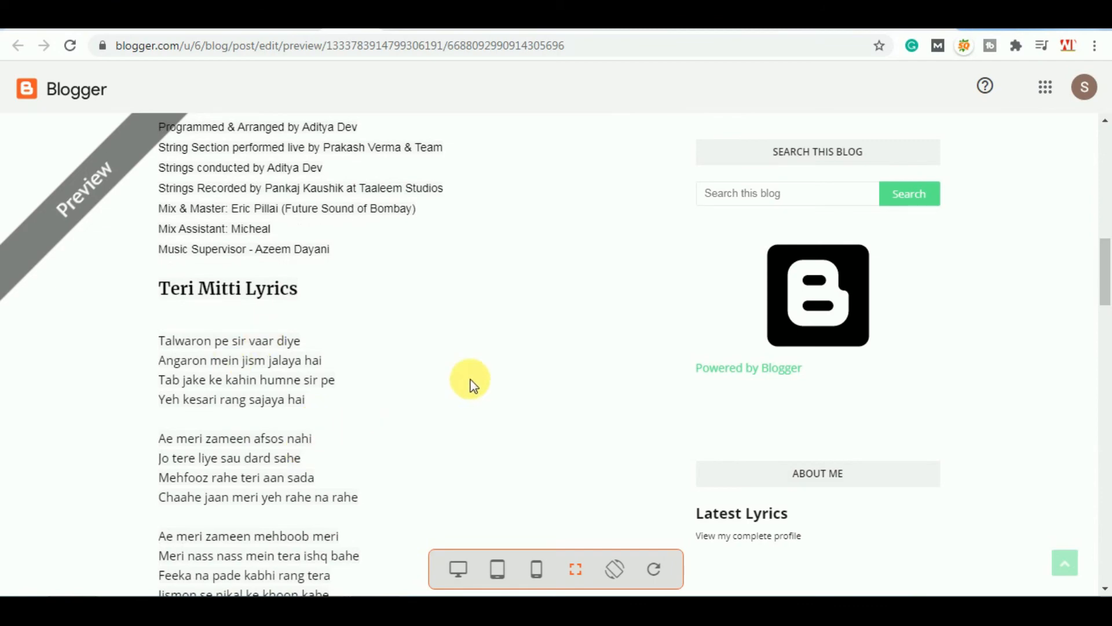
{"action": "scroll", "coordinate": [602, 371], "scroll_direction": "up", "scroll_amount": 2}
{"action": "scroll", "coordinate": [601, 370], "scroll_direction": "up", "scroll_amount": 4}
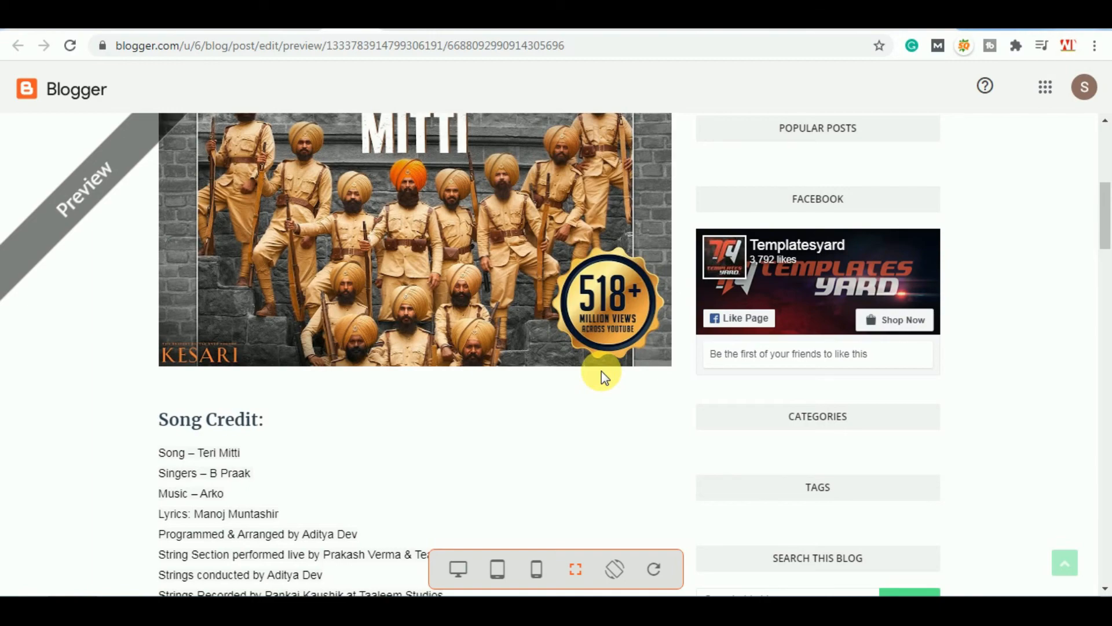
{"action": "scroll", "coordinate": [602, 371], "scroll_direction": "up", "scroll_amount": 3}
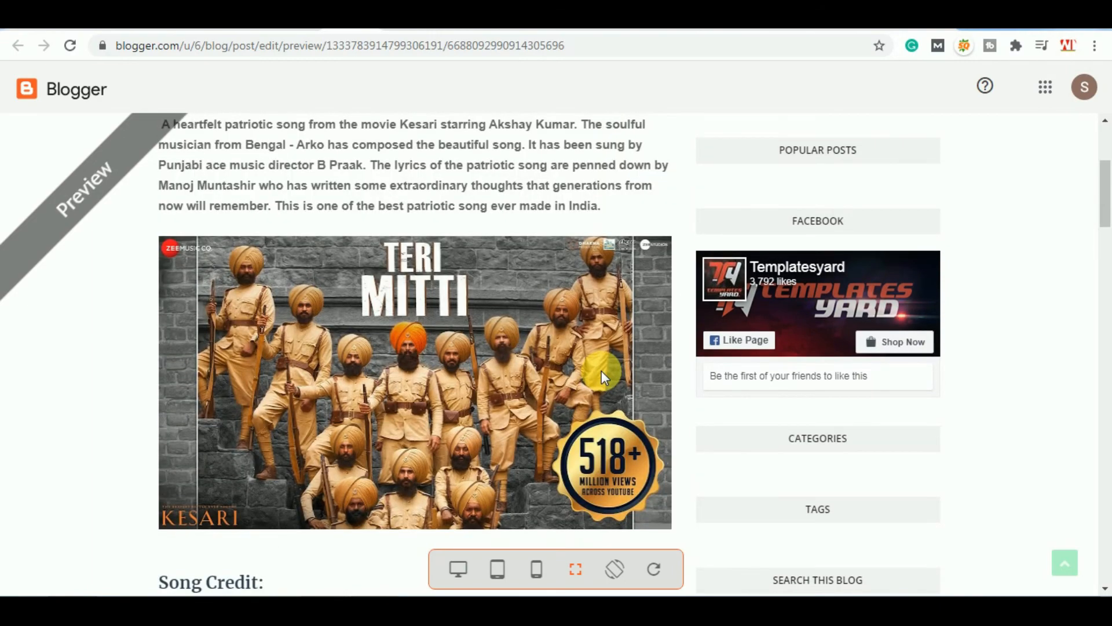
{"action": "scroll", "coordinate": [601, 371], "scroll_direction": "up", "scroll_amount": 4}
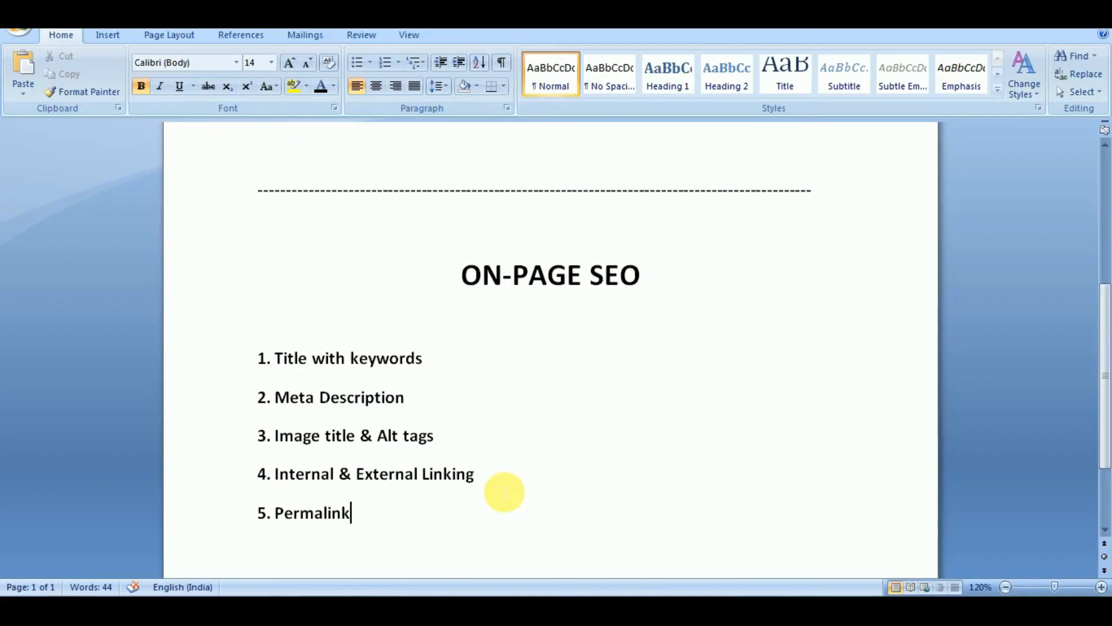
- In the Word on-page SEO document, add the line "Informative Article - More than 20 post" below the Permalink item
{"action": "scroll", "coordinate": [504, 492], "scroll_direction": "down", "scroll_amount": 3}
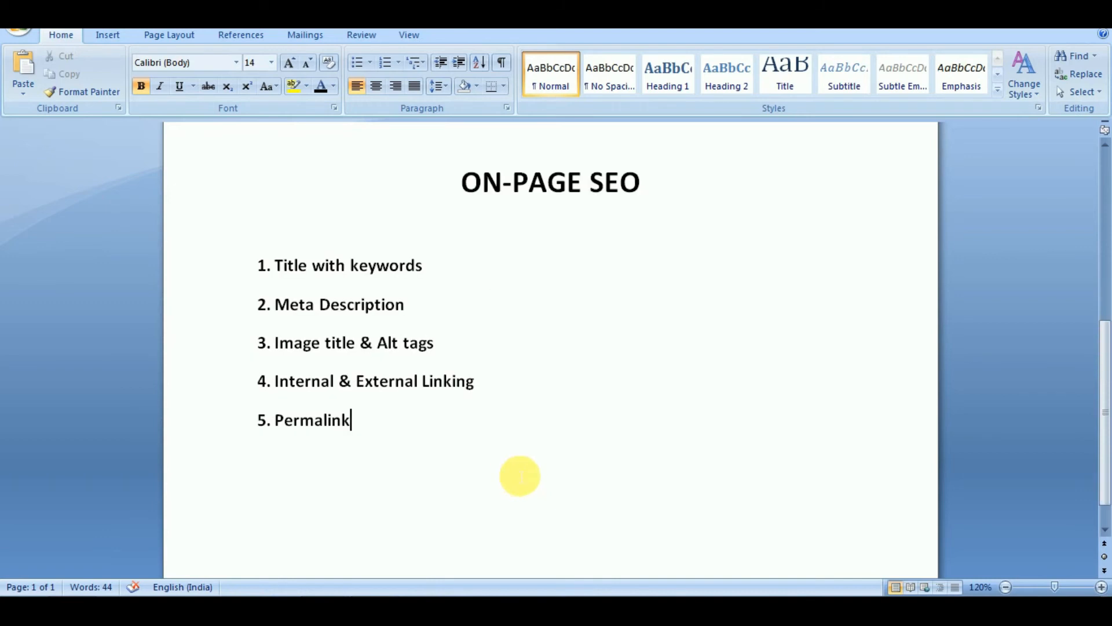
{"action": "key", "text": "Return"}
{"action": "type", "text": "Informati"}
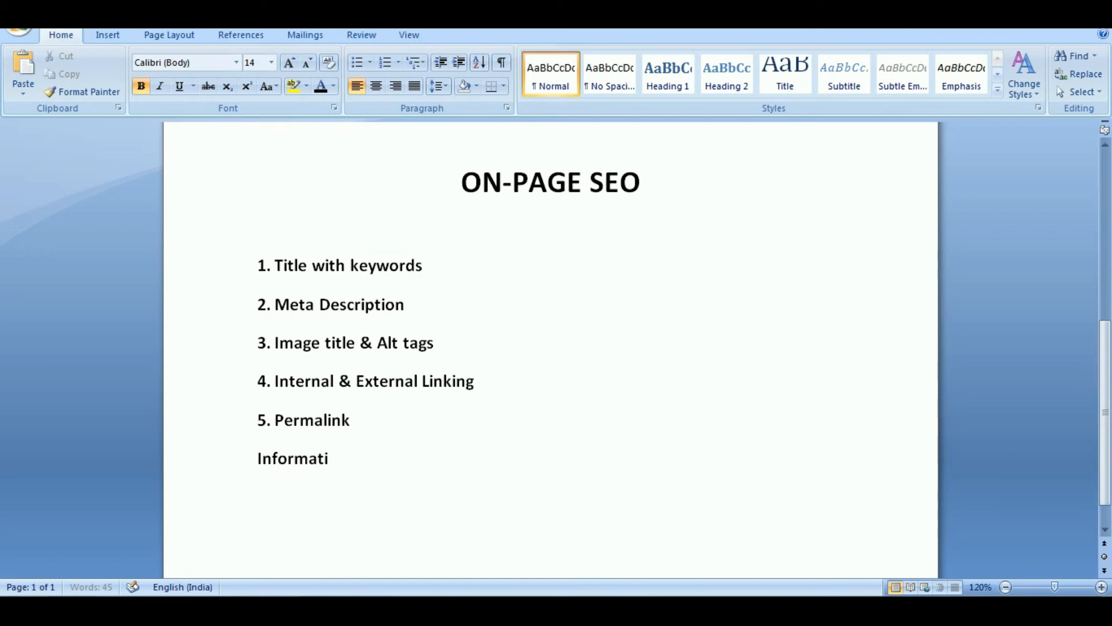
{"action": "type", "text": "ve Article"}
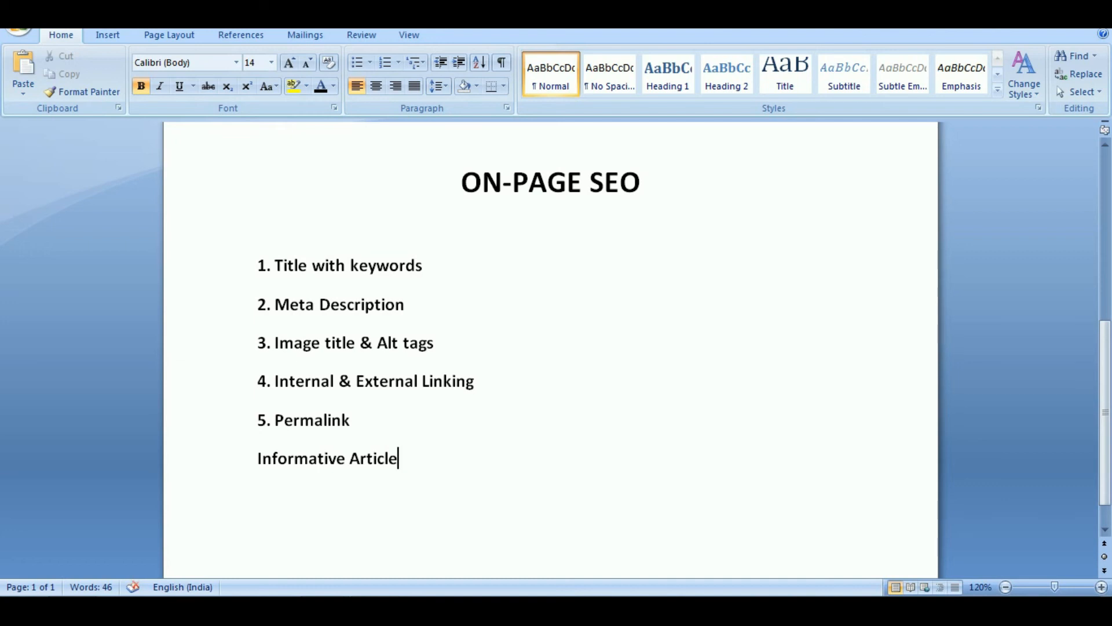
{"action": "type", "text": " - More"}
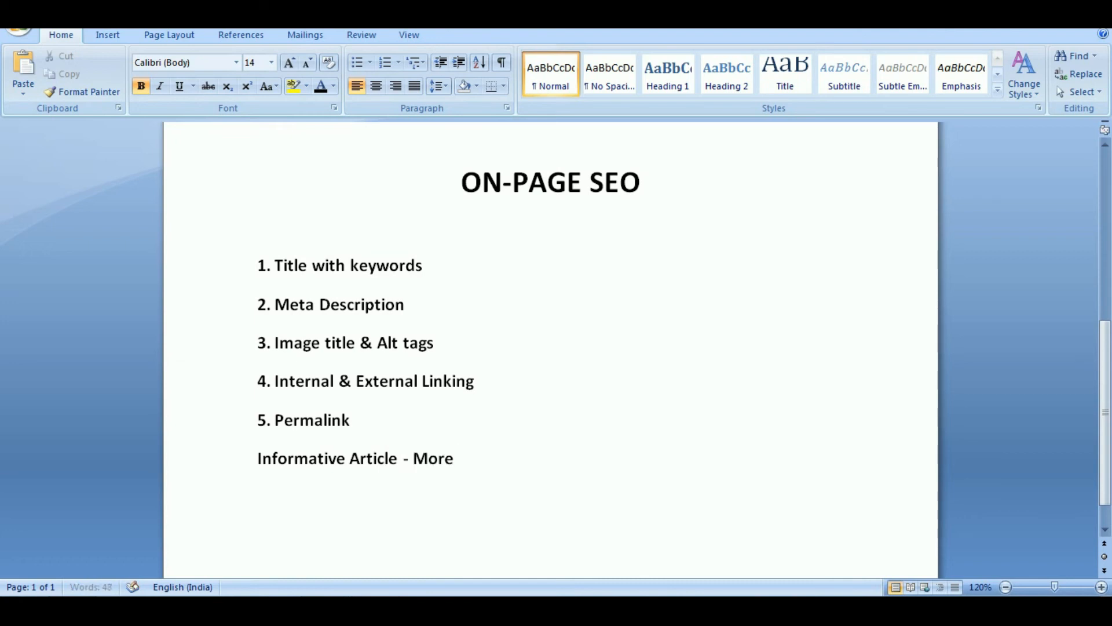
{"action": "type", "text": " than 20 "}
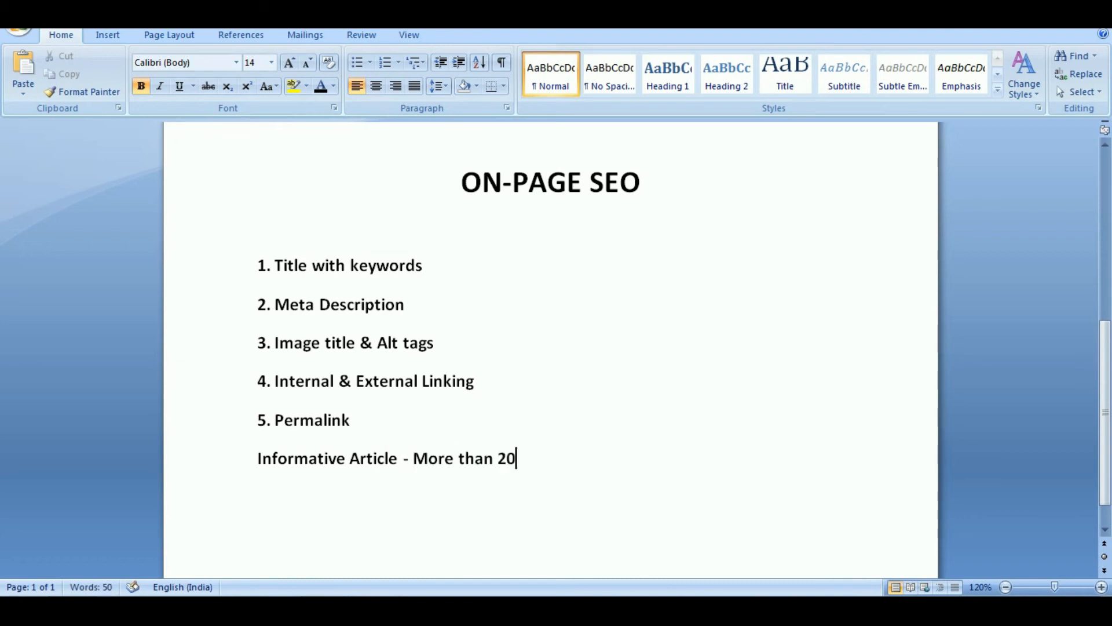
{"action": "type", "text": "post"}
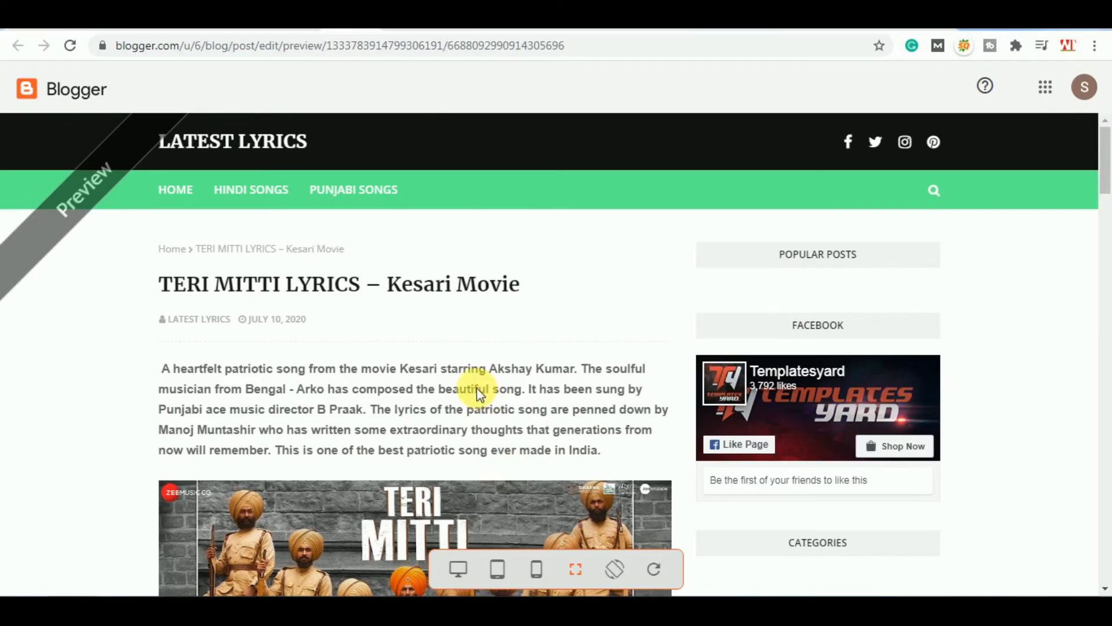
- Switch back to the Blogger post preview and look through the intro, image, song credit and Teri Mitti Lyrics sections again
{"action": "scroll", "coordinate": [478, 388], "scroll_direction": "down", "scroll_amount": 10}
{"action": "scroll", "coordinate": [353, 363], "scroll_direction": "down", "scroll_amount": 3}
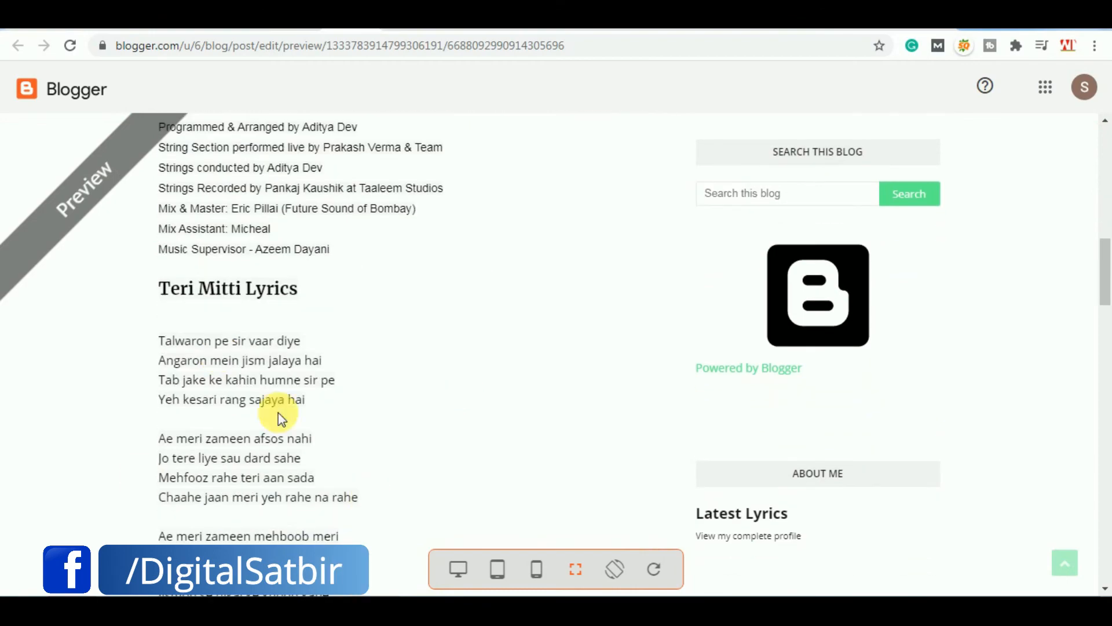
{"action": "scroll", "coordinate": [481, 321], "scroll_direction": "up", "scroll_amount": 6}
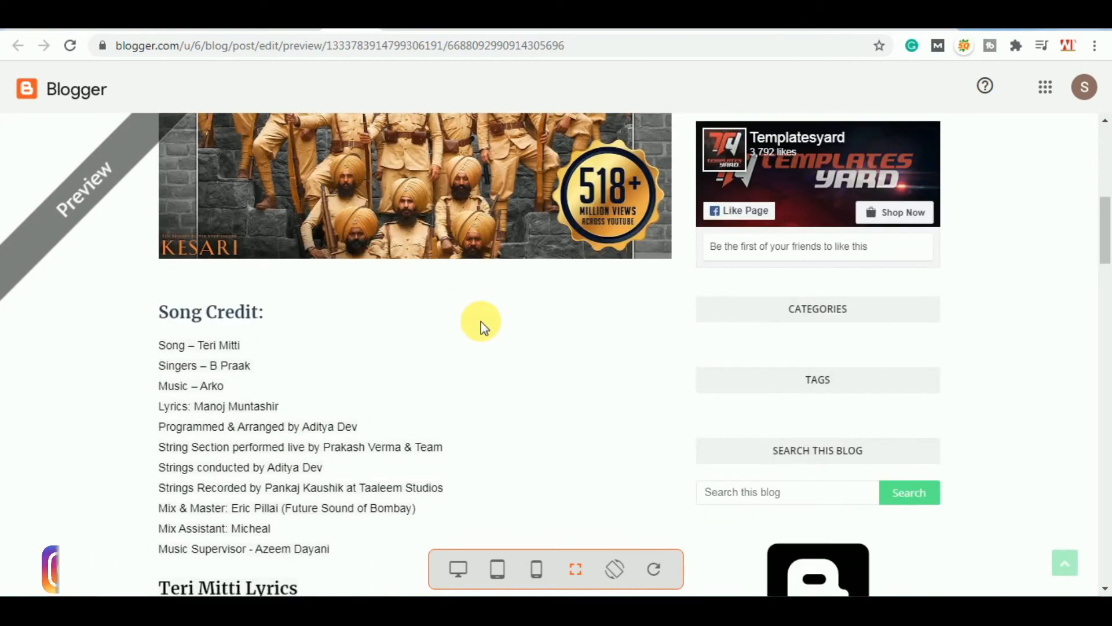
{"action": "scroll", "coordinate": [481, 320], "scroll_direction": "up", "scroll_amount": 5}
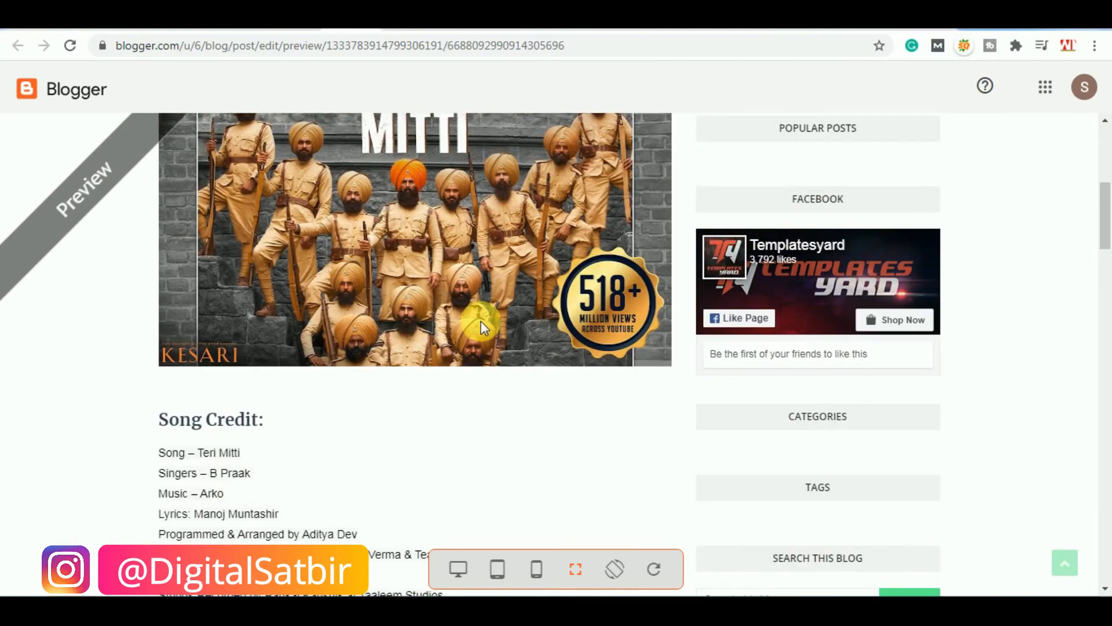
{"action": "scroll", "coordinate": [480, 321], "scroll_direction": "up", "scroll_amount": 3}
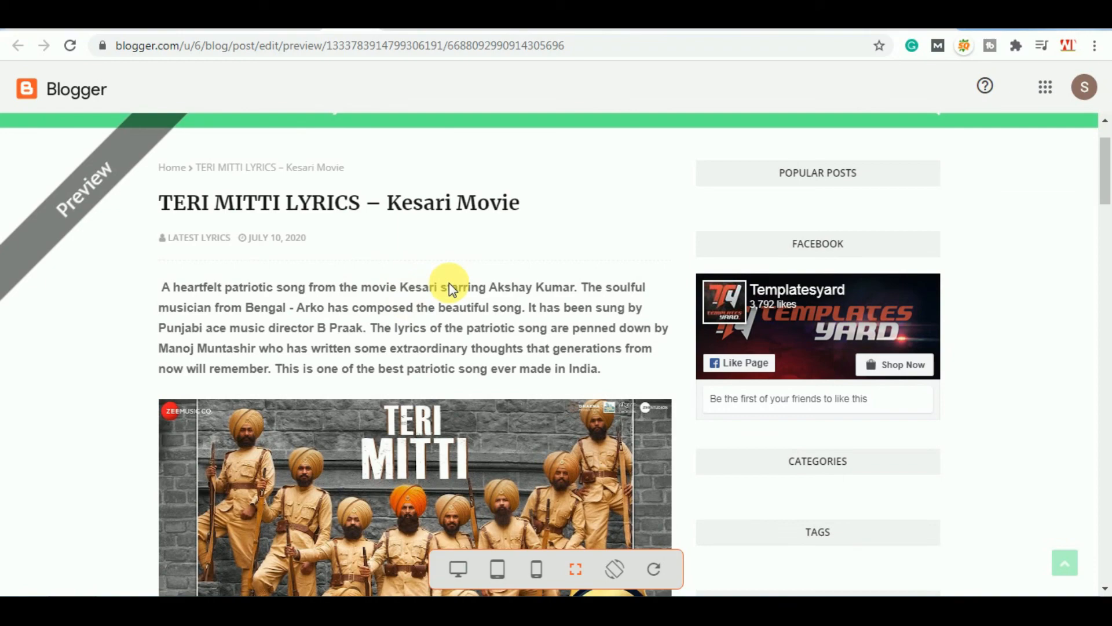
{"action": "scroll", "coordinate": [501, 261], "scroll_direction": "down", "scroll_amount": 8}
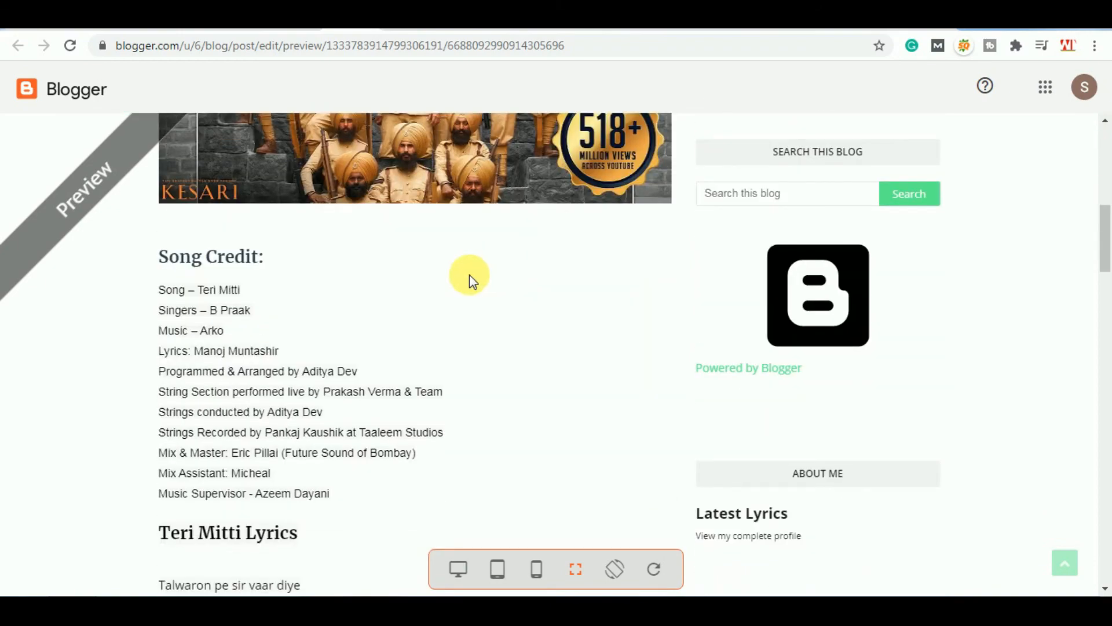
{"action": "scroll", "coordinate": [469, 274], "scroll_direction": "down", "scroll_amount": 4}
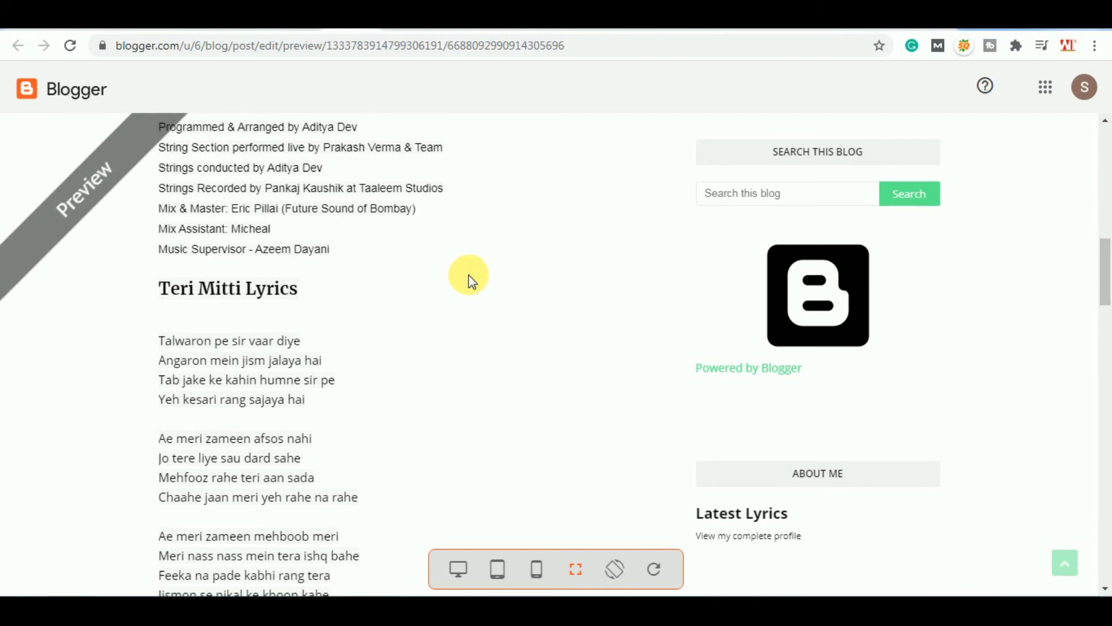
{"action": "scroll", "coordinate": [469, 285], "scroll_direction": "down", "scroll_amount": 1}
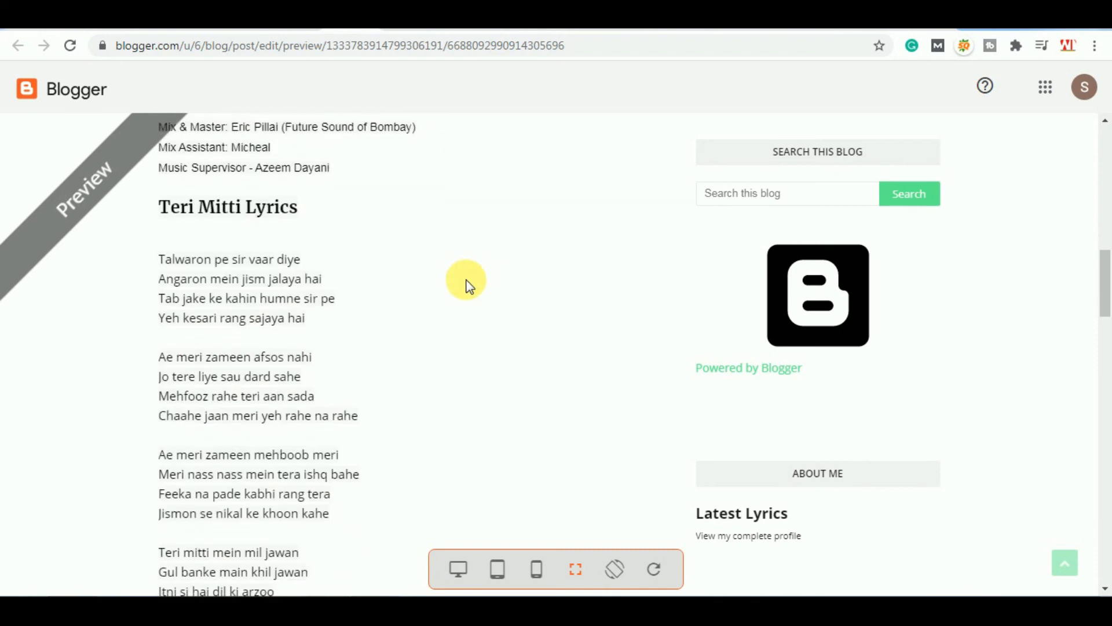
{"action": "scroll", "coordinate": [469, 285], "scroll_direction": "up", "scroll_amount": 1}
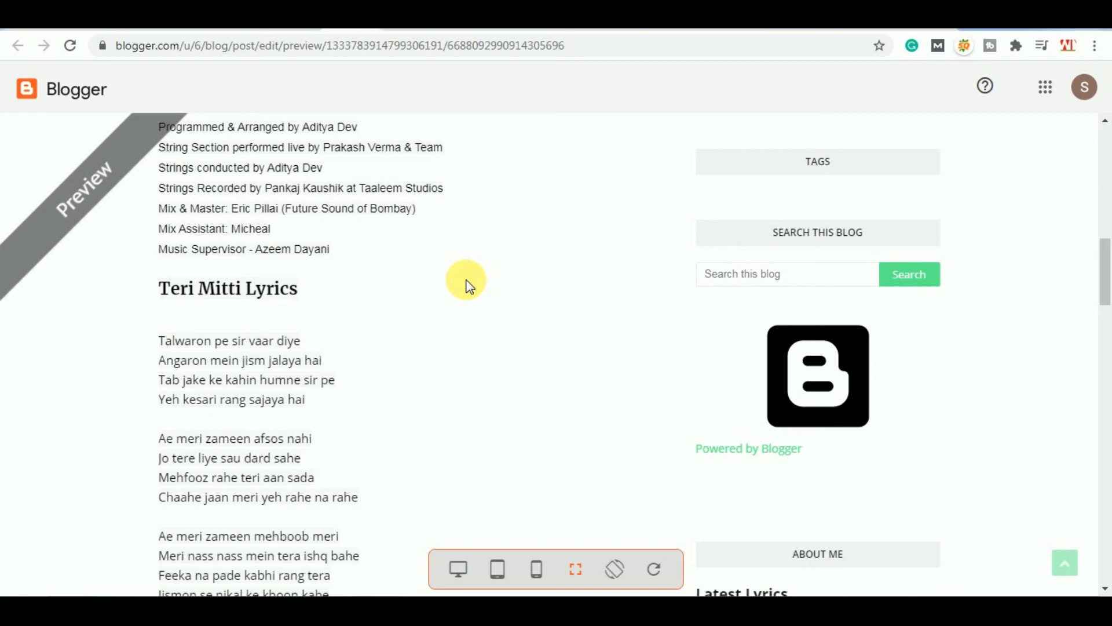
- Review the Teri Mitti post preview from its title and intro paragraph through the image, song credit and opening lyrics
{"action": "scroll", "coordinate": [469, 285], "scroll_direction": "up", "scroll_amount": 9}
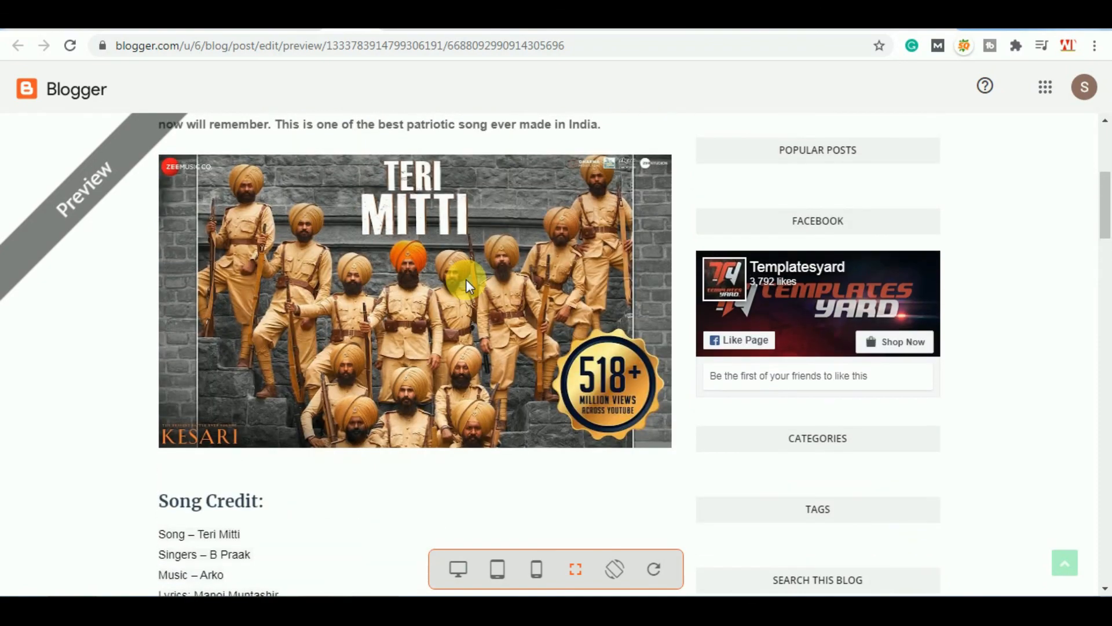
{"action": "scroll", "coordinate": [465, 286], "scroll_direction": "up", "scroll_amount": 5}
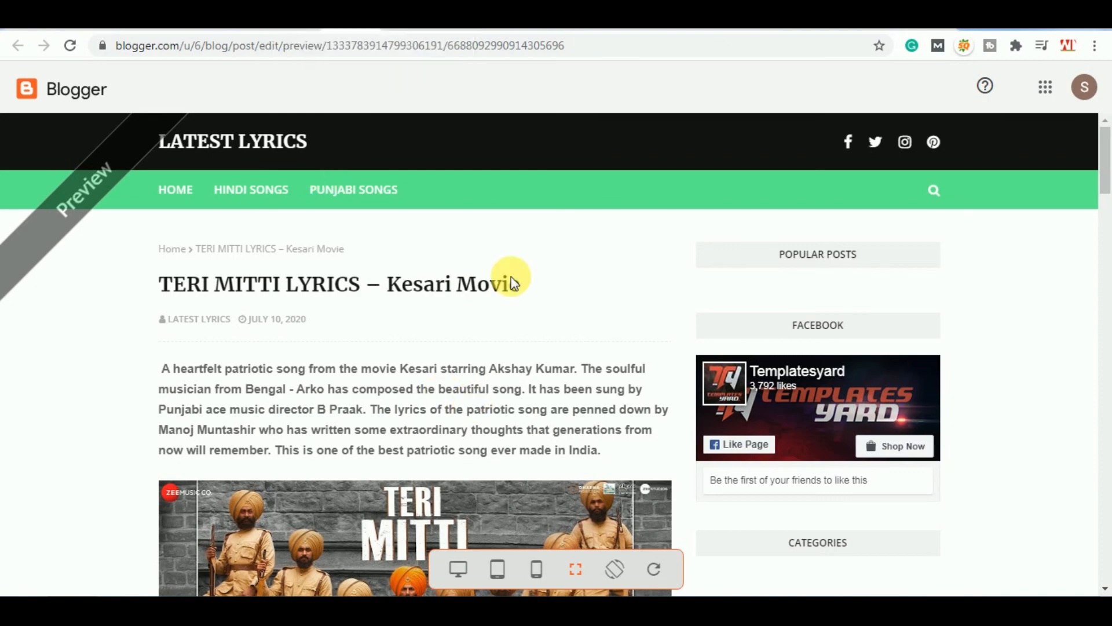
{"action": "scroll", "coordinate": [510, 278], "scroll_direction": "down", "scroll_amount": 7}
{"action": "scroll", "coordinate": [511, 276], "scroll_direction": "down", "scroll_amount": 4}
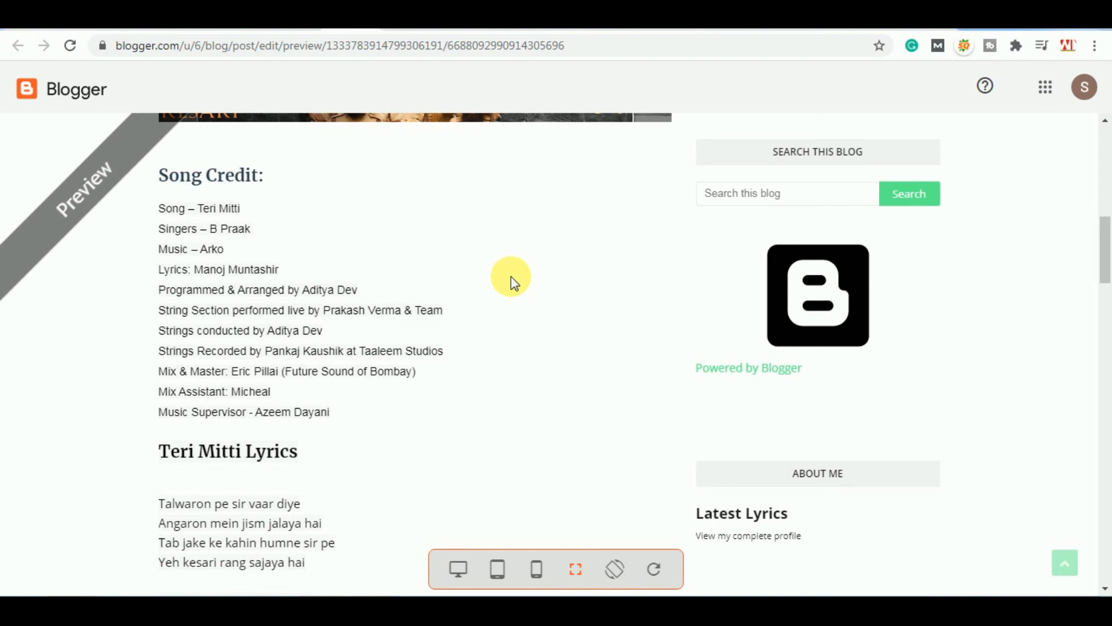
{"action": "scroll", "coordinate": [511, 276], "scroll_direction": "down", "scroll_amount": 4}
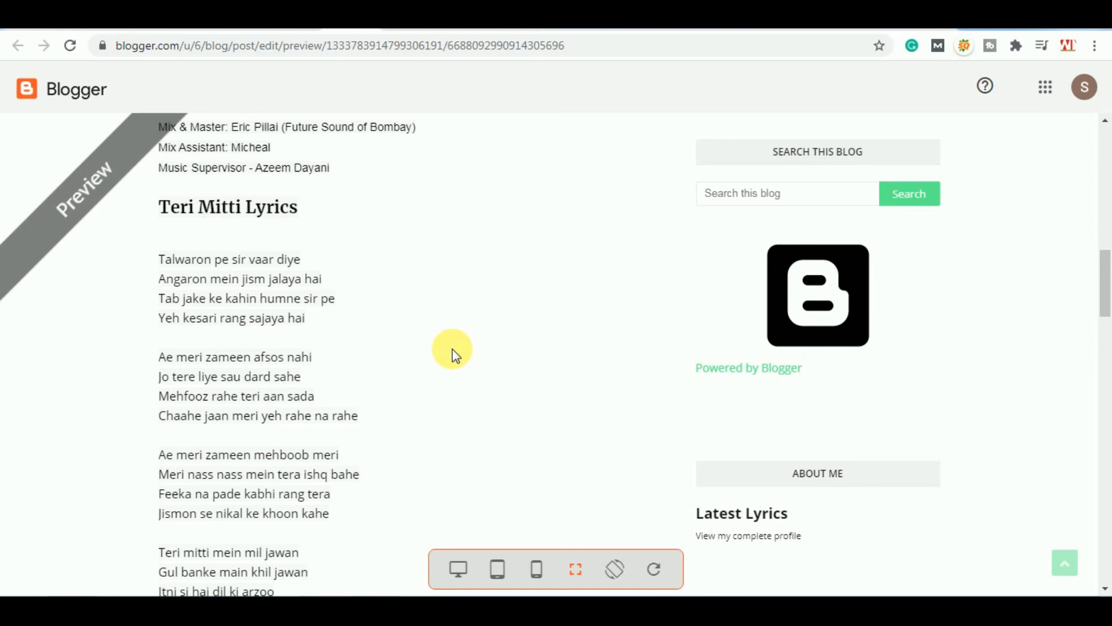
{"action": "scroll", "coordinate": [454, 353], "scroll_direction": "up", "scroll_amount": 5}
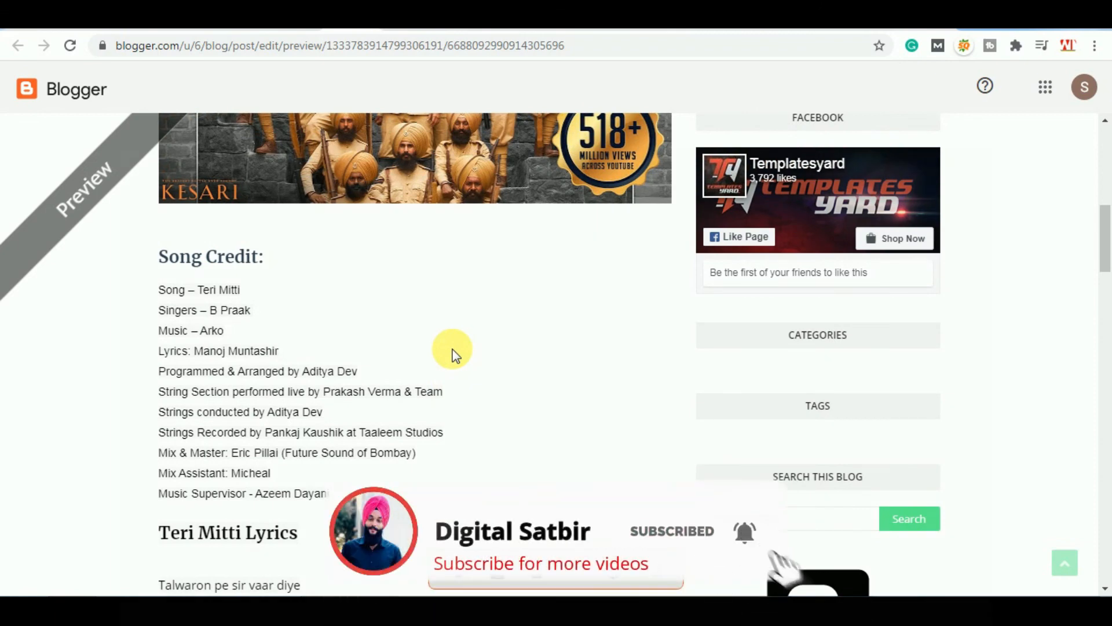
{"action": "scroll", "coordinate": [454, 353], "scroll_direction": "up", "scroll_amount": 1}
{"action": "scroll", "coordinate": [454, 354], "scroll_direction": "down", "scroll_amount": 3}
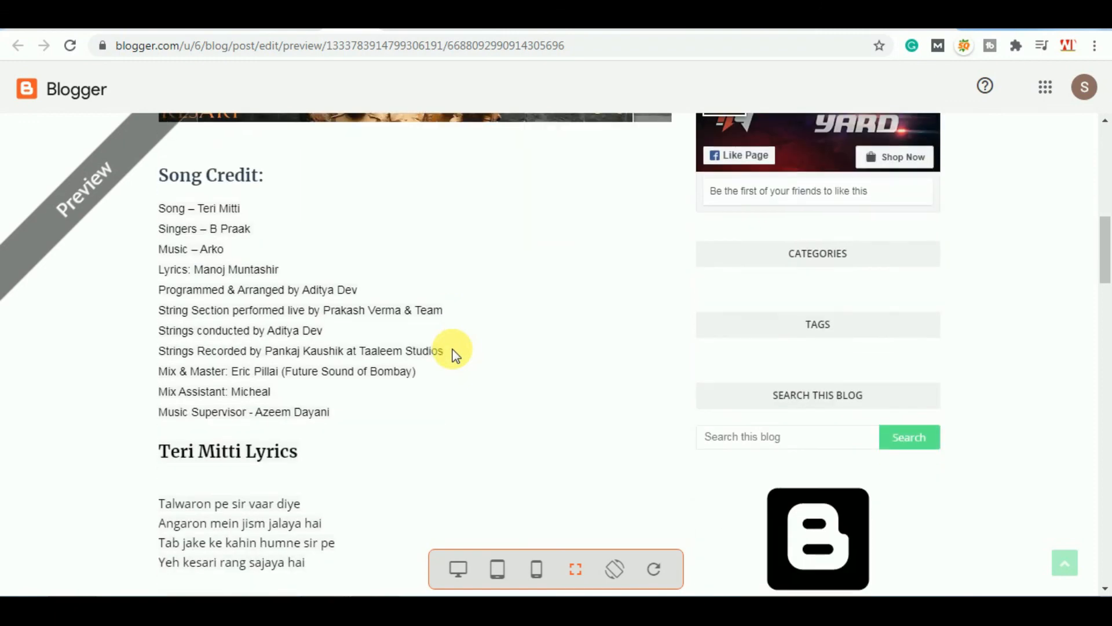
{"action": "scroll", "coordinate": [454, 353], "scroll_direction": "down", "scroll_amount": 4}
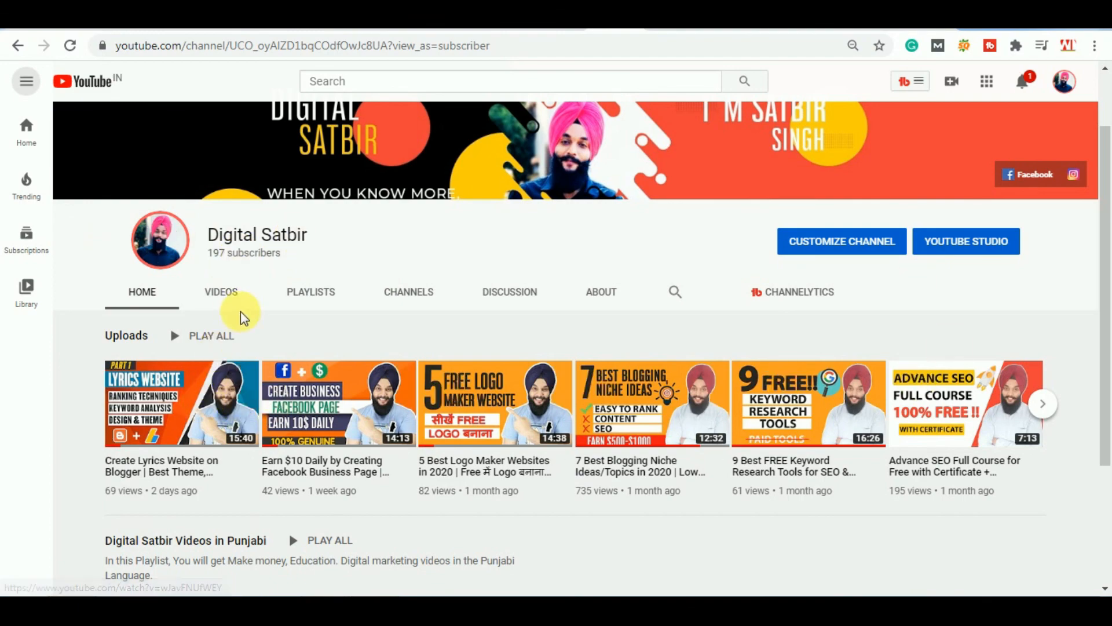
- Show all uploaded videos of the YouTube channel and browse the list
{"action": "left_click", "coordinate": [232, 296]}
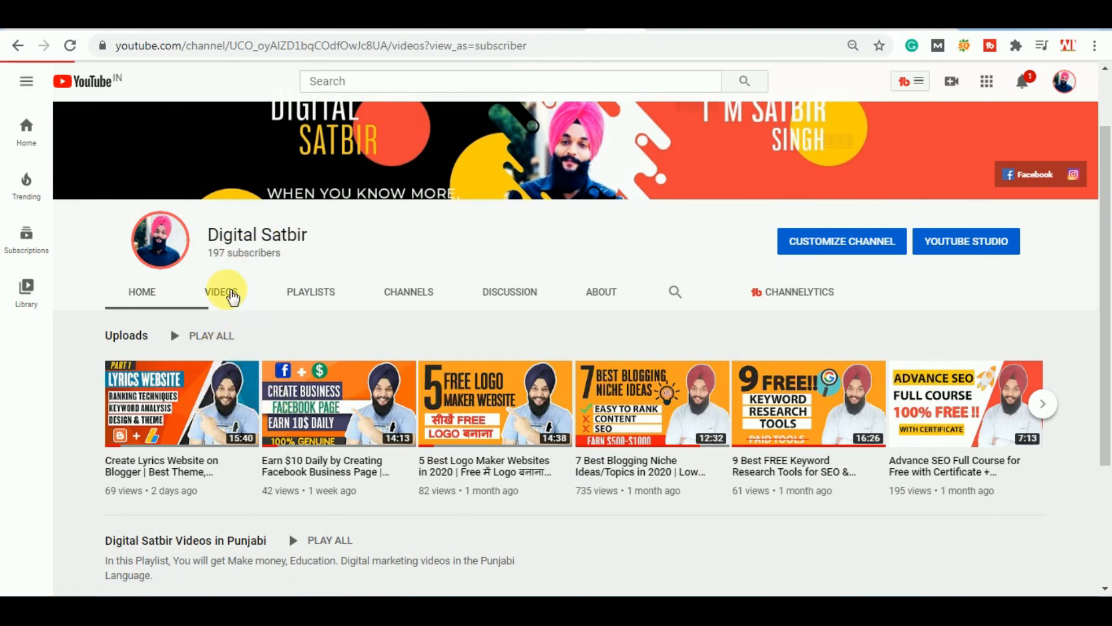
{"action": "scroll", "coordinate": [391, 334], "scroll_direction": "down", "scroll_amount": 3}
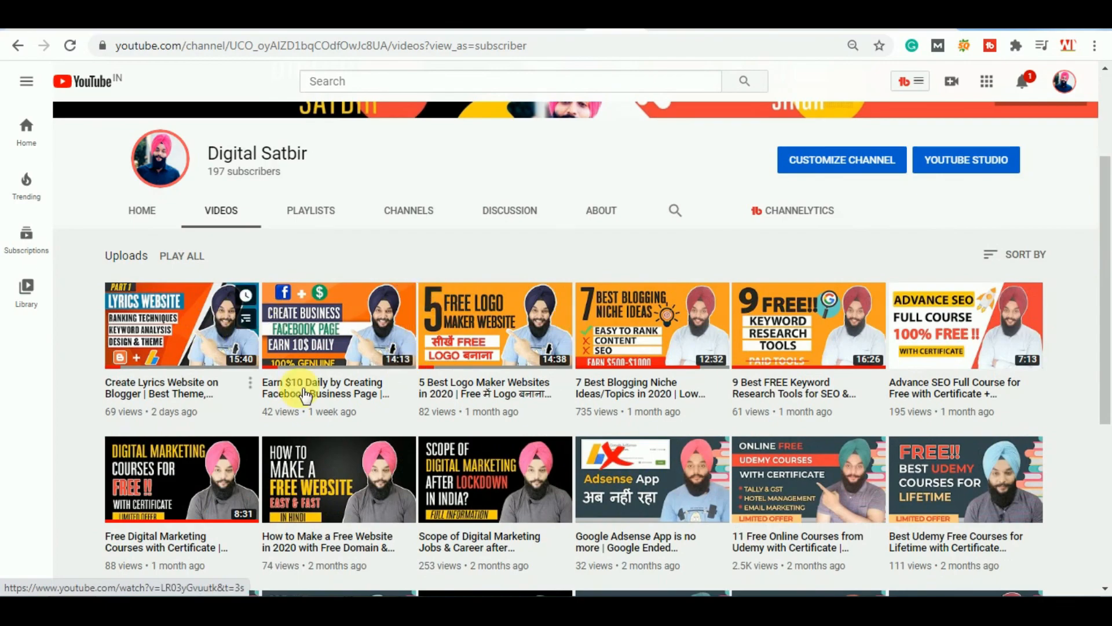